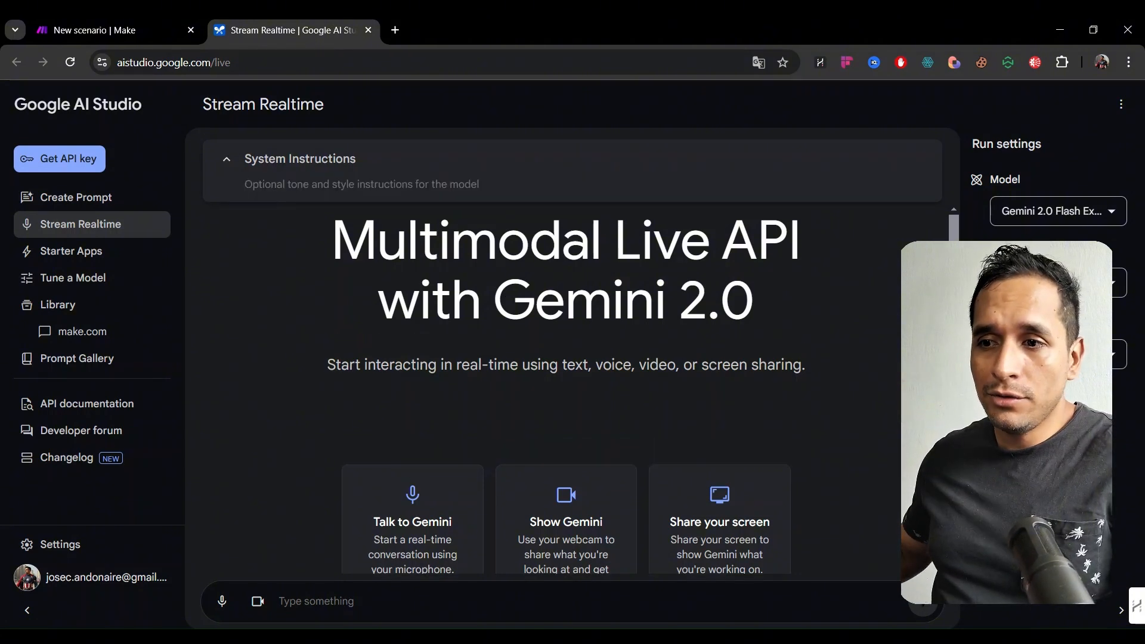
Start a Gemini realtime session that shares the Chrome window showing Stream Realtime
scroll(713, 374, "down", 1)
scroll(335, 309, "up", 1)
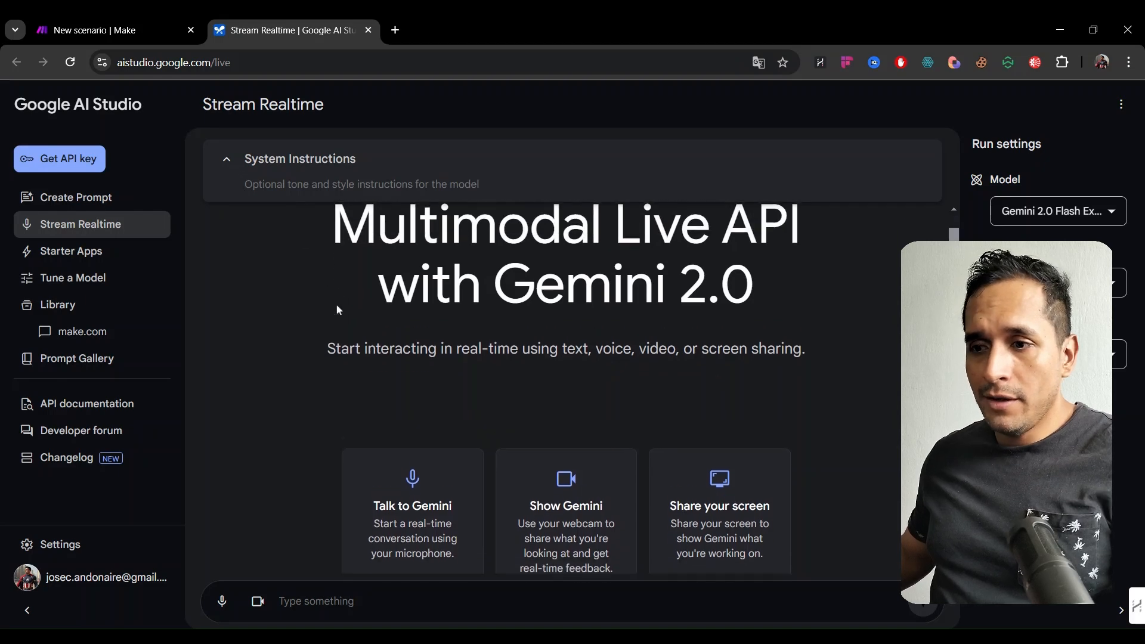
scroll(651, 352, "down", 1)
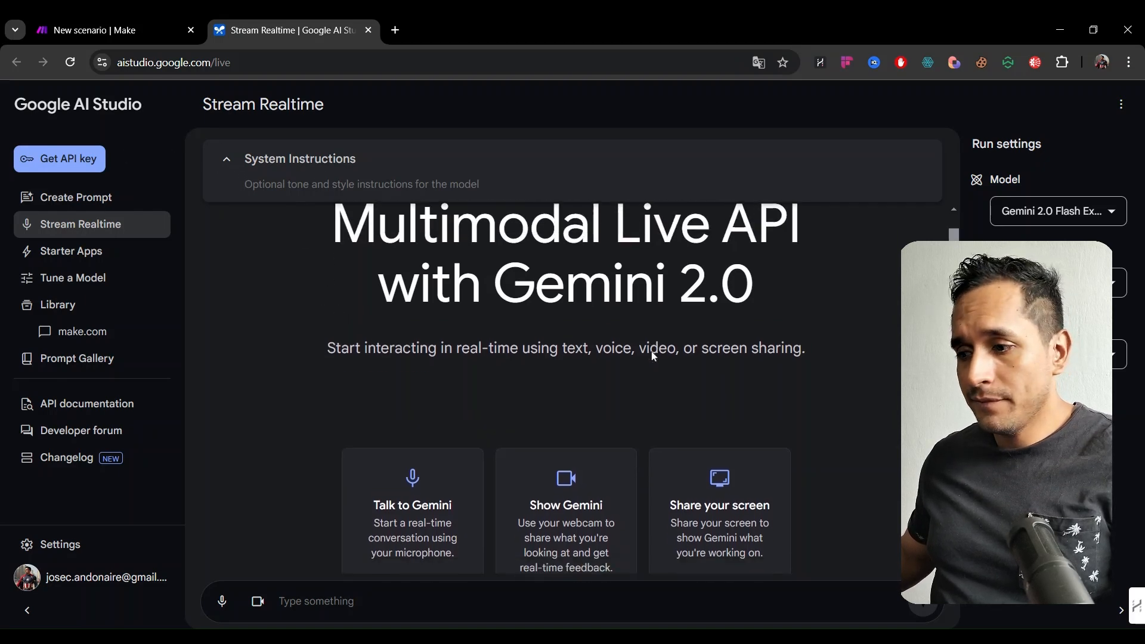
left_click(721, 507)
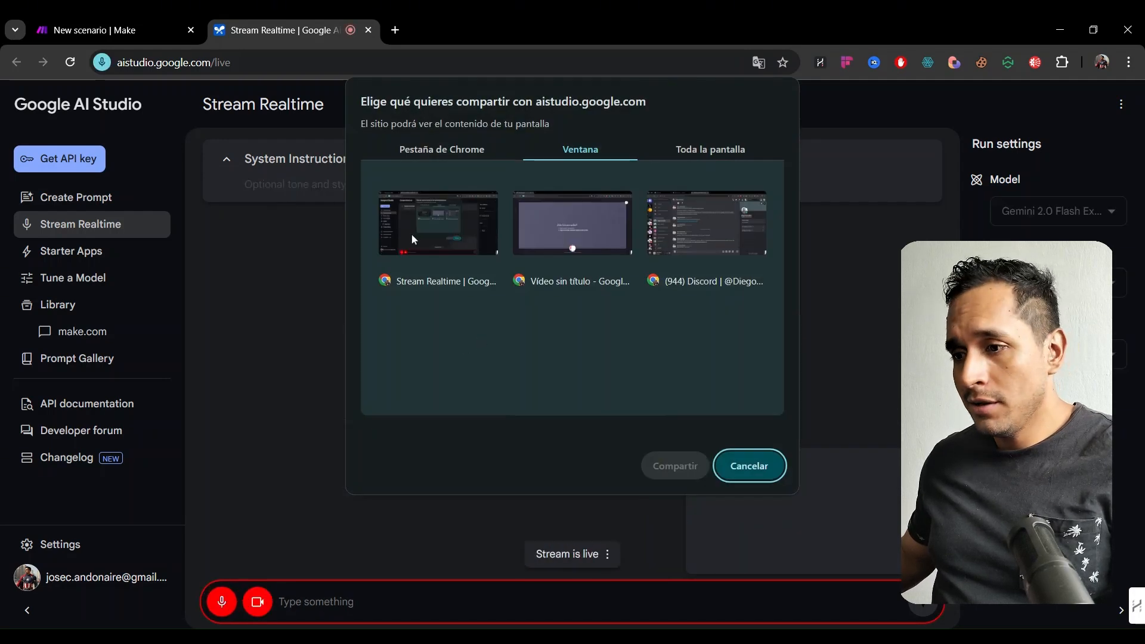
left_click(443, 232)
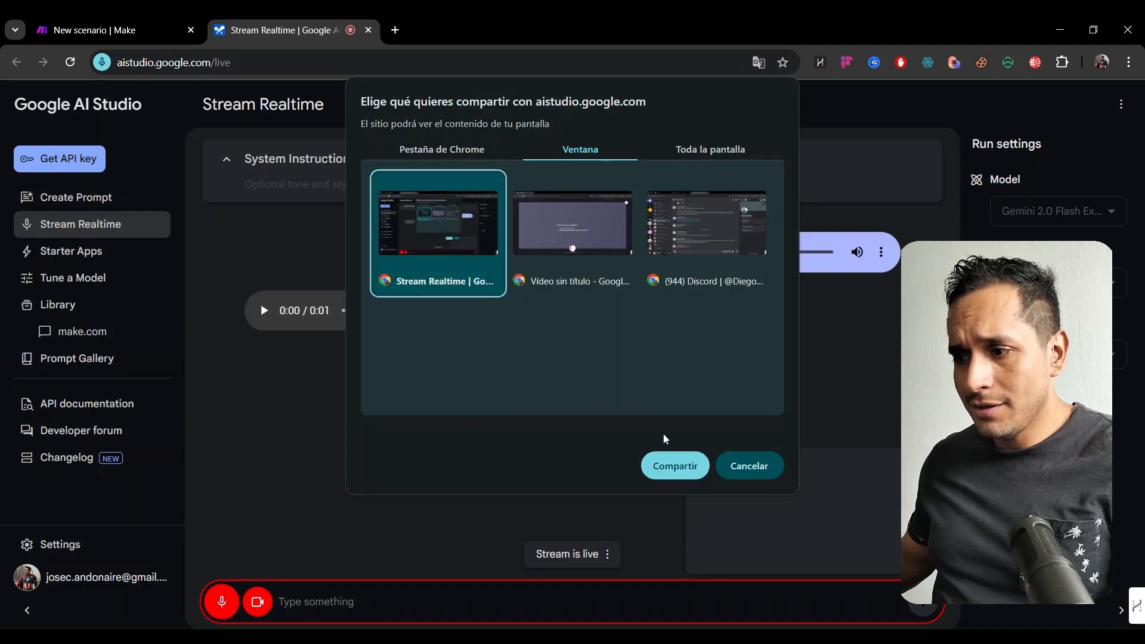
left_click(666, 463)
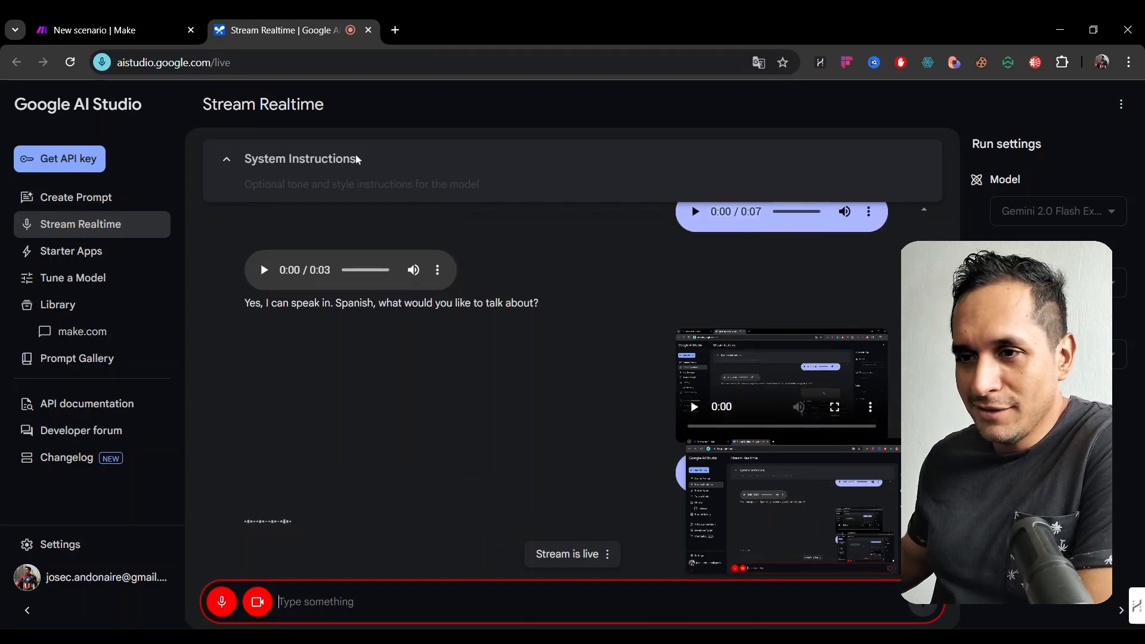
Switch to the new Make scenario and choose the OpenAI (ChatGPT, Whisper, DALL-E) app for its first module
left_click(99, 21)
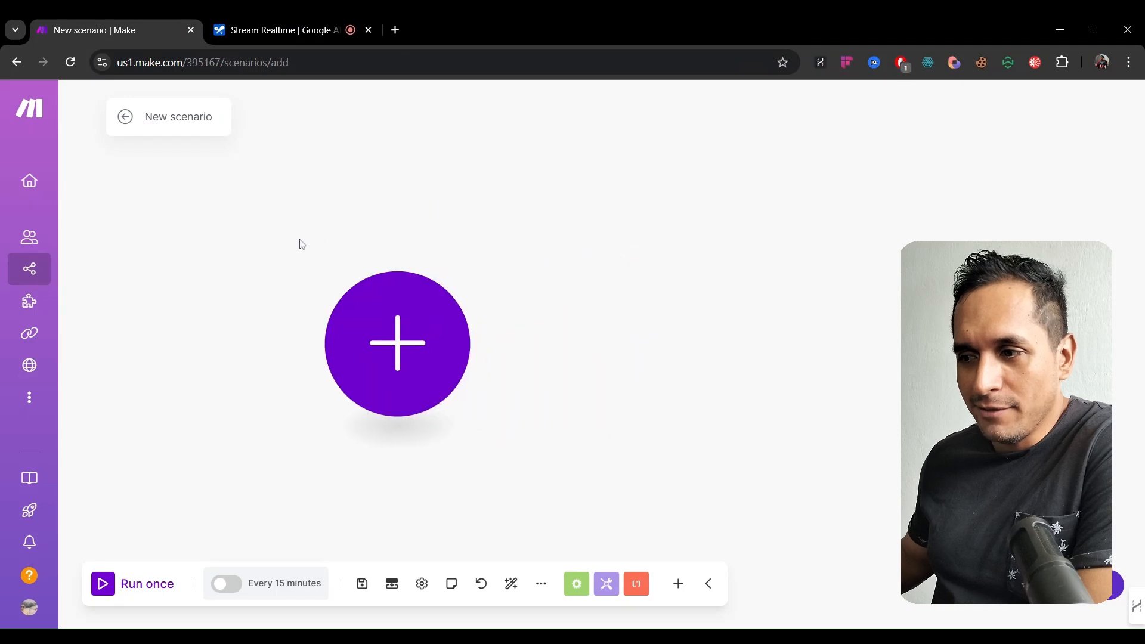
mouse_move(43, 248)
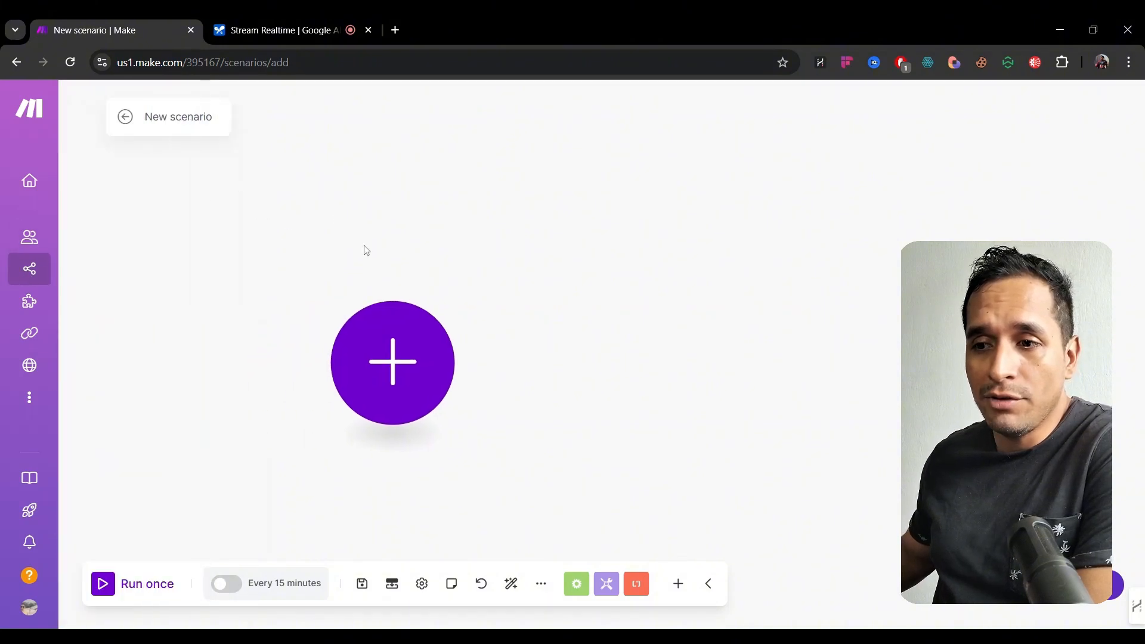
left_click_drag(363, 245, 292, 238)
left_click_drag(234, 296, 314, 279)
left_click_drag(334, 214, 320, 229)
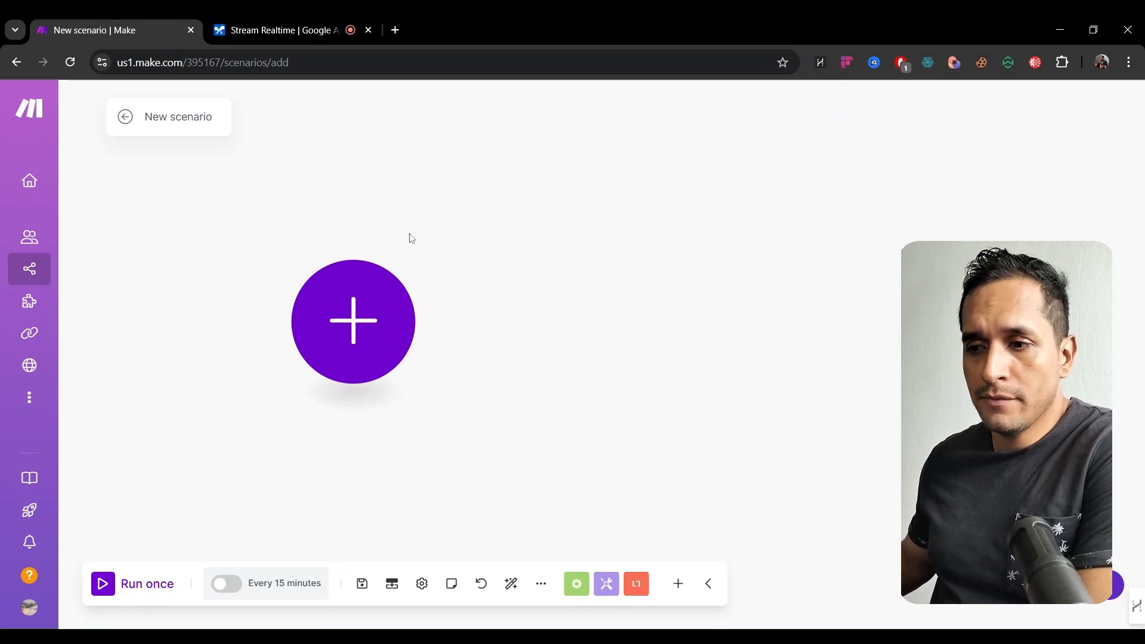
left_click(317, 281)
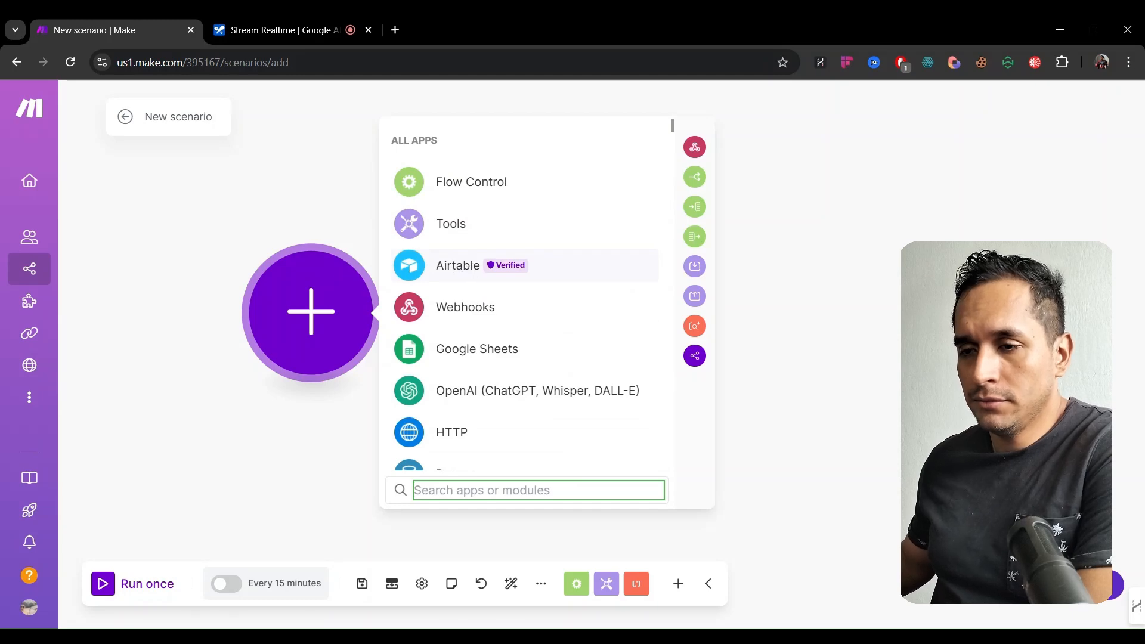
mouse_move(493, 268)
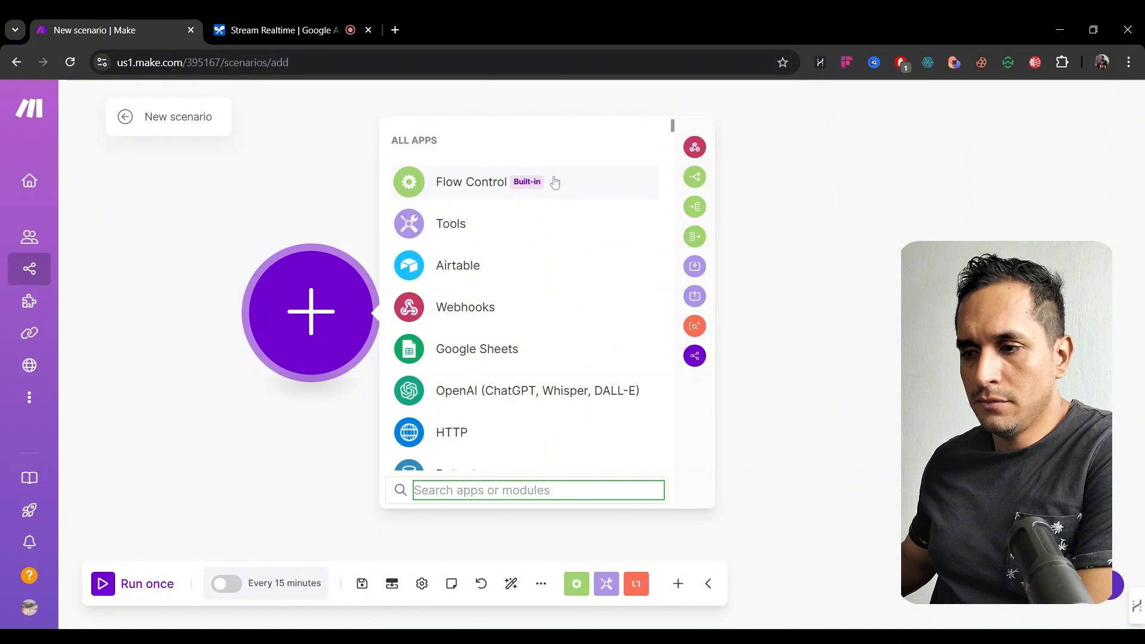
left_click(444, 391)
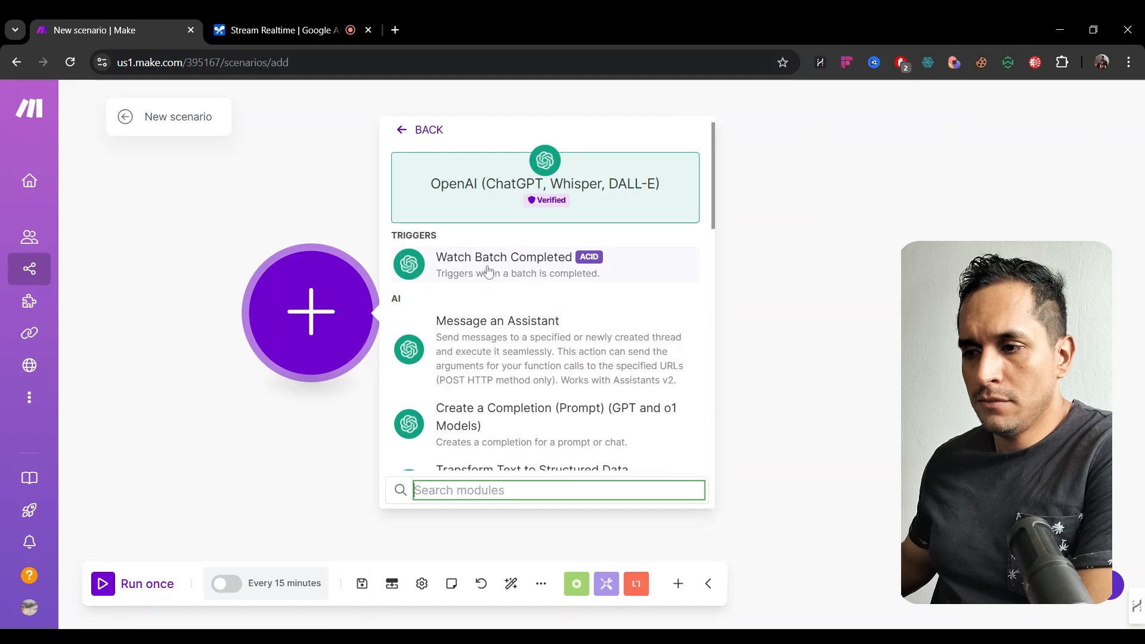
Add the OpenAI module Create a Completion (Prompt) (GPT and o1 Models) to the scenario
scroll(487, 272, "down", 2)
scroll(492, 273, "up", 2)
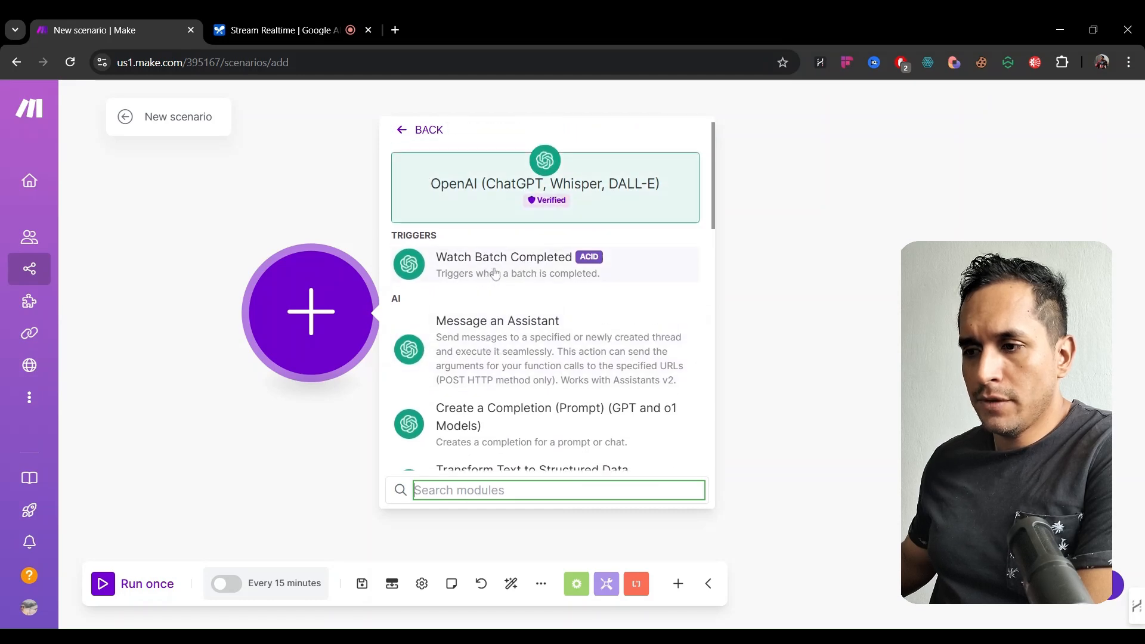
scroll(464, 309, "down", 3)
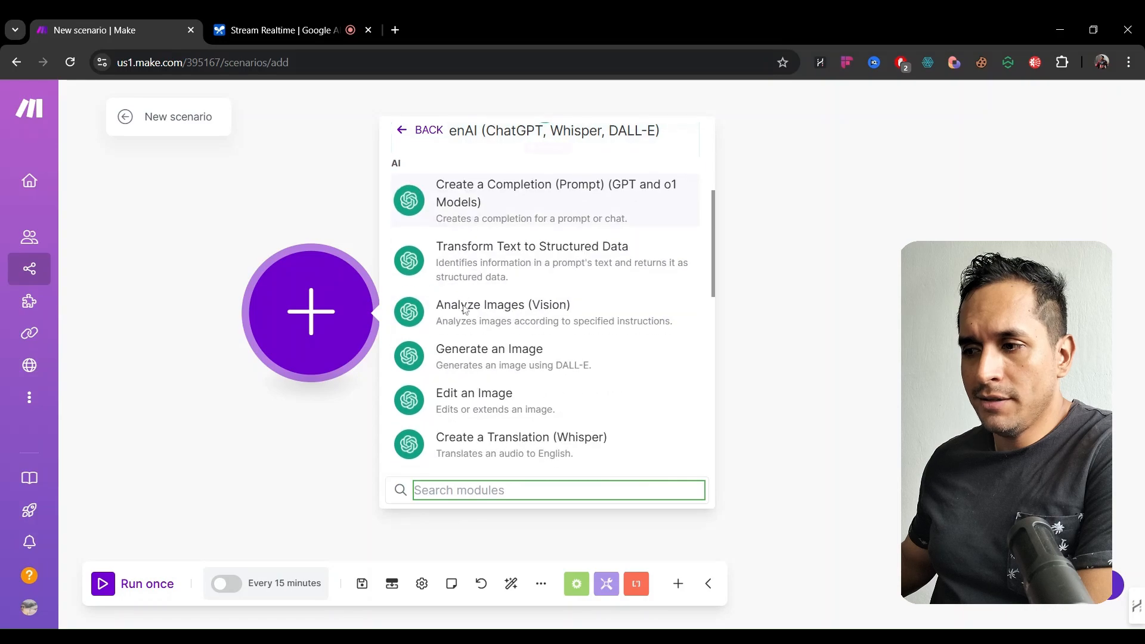
scroll(464, 309, "up", 3)
scroll(468, 262, "down", 1)
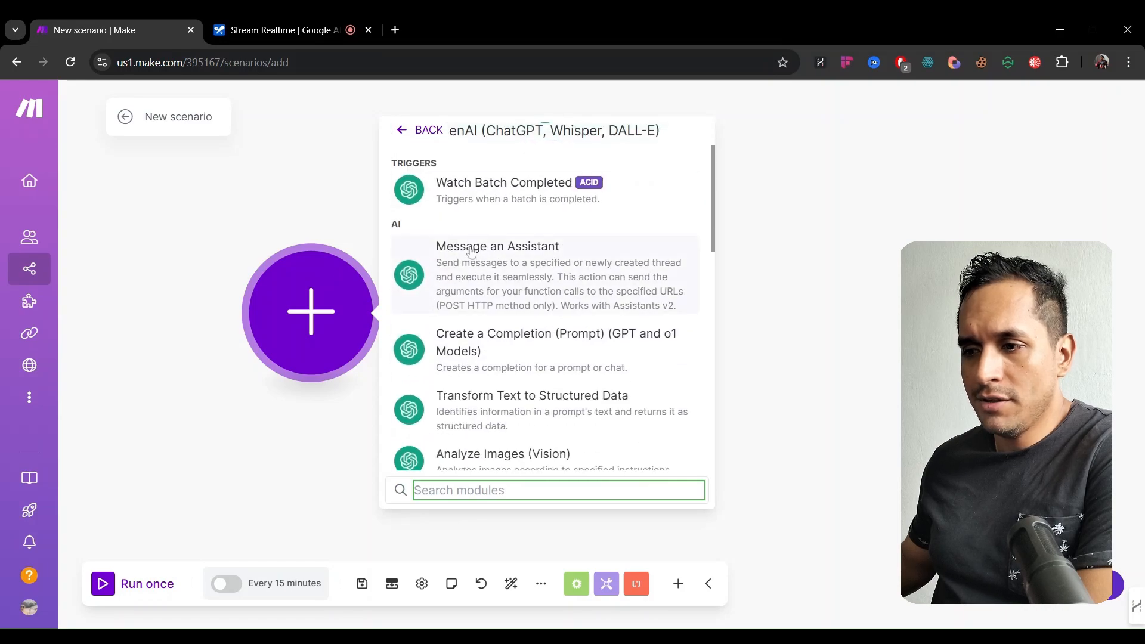
scroll(494, 232, "up", 1)
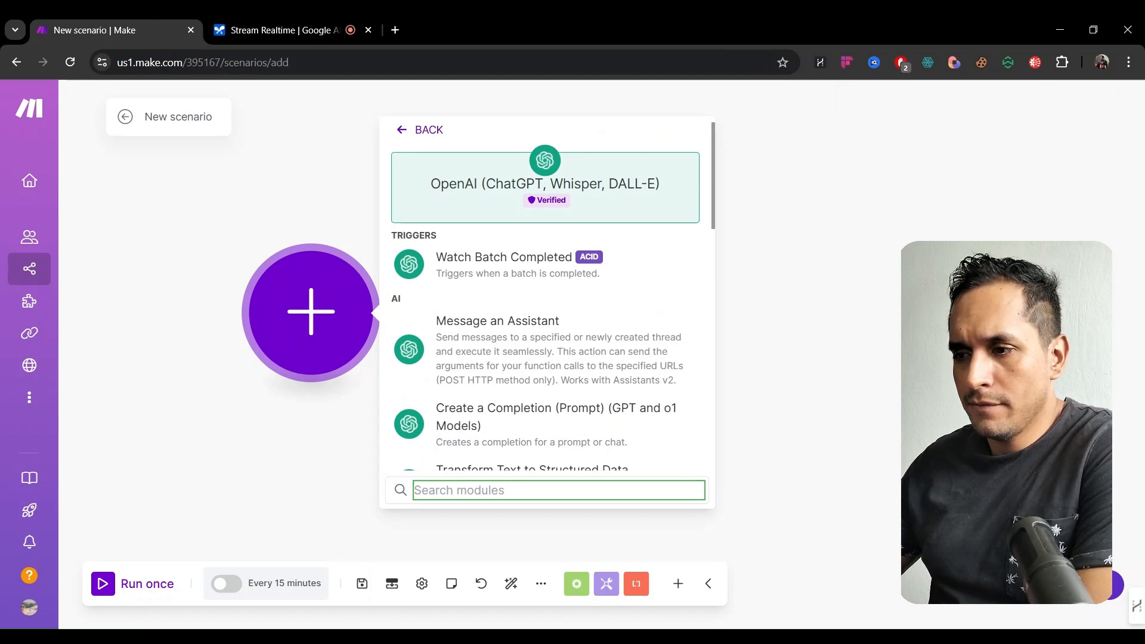
left_click(527, 441)
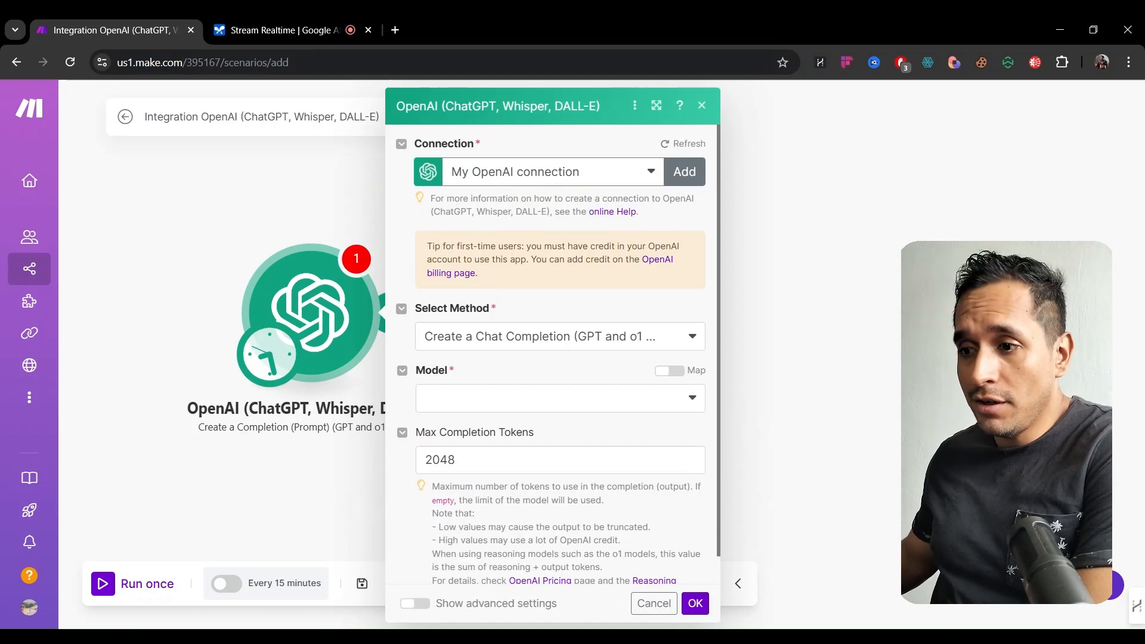
Begin a new connection for the OpenAI module and open OpenAI's API keys page from its API key help link
left_click(679, 171)
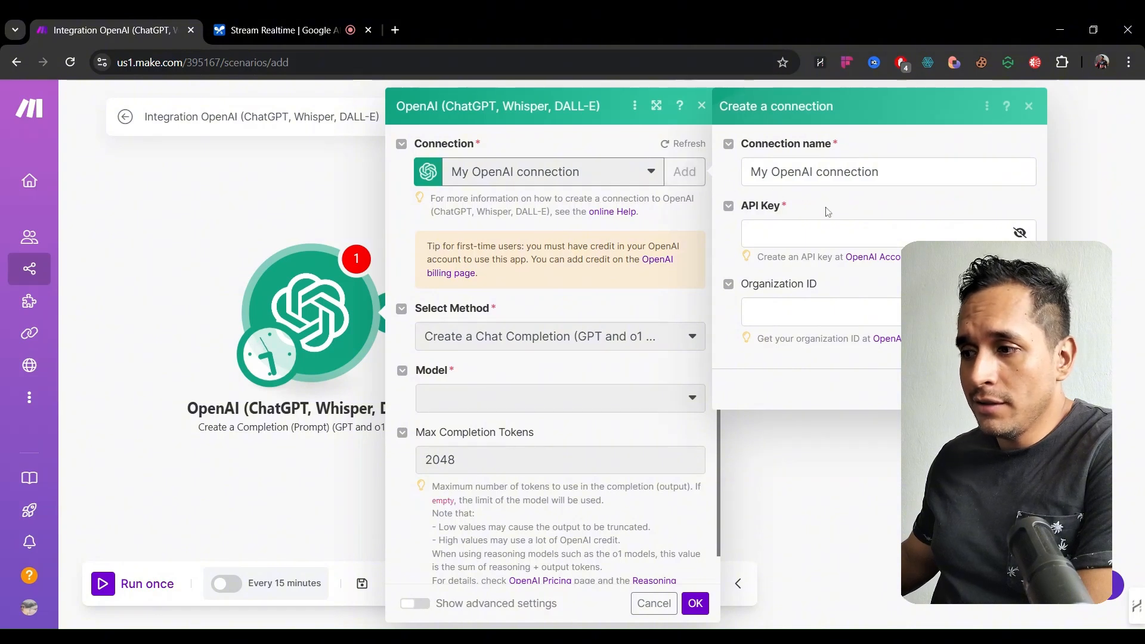
left_click(804, 232)
left_click(781, 174)
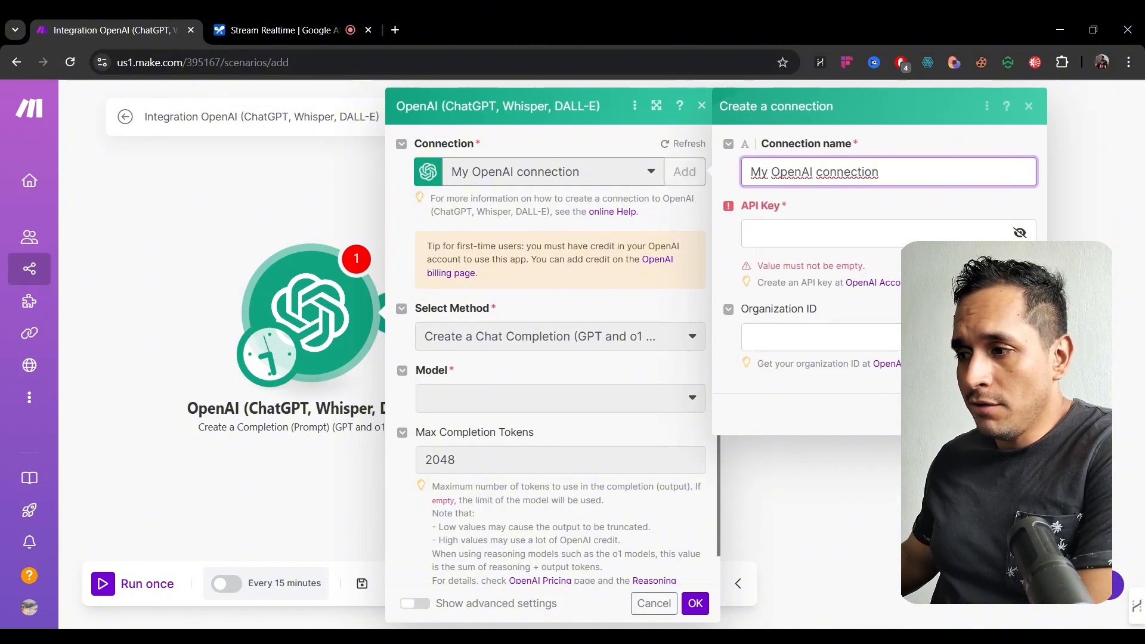
left_click(804, 232)
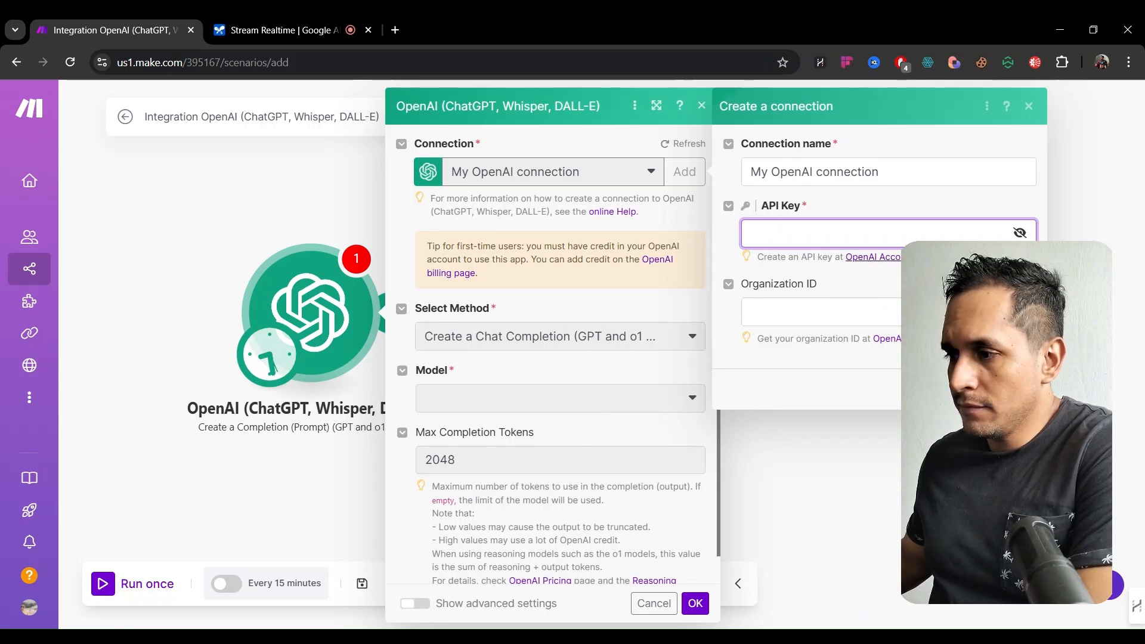
left_click(880, 264)
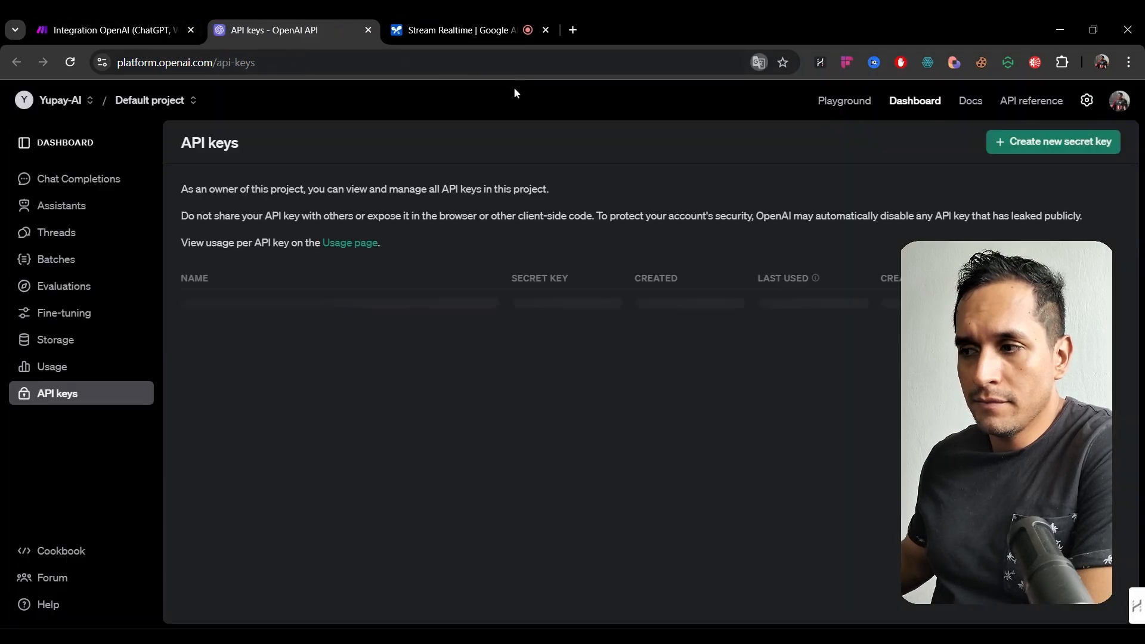
Create an OpenAI secret key named "gemini youtube" in the Default project with all permissions and copy it
left_click(1020, 148)
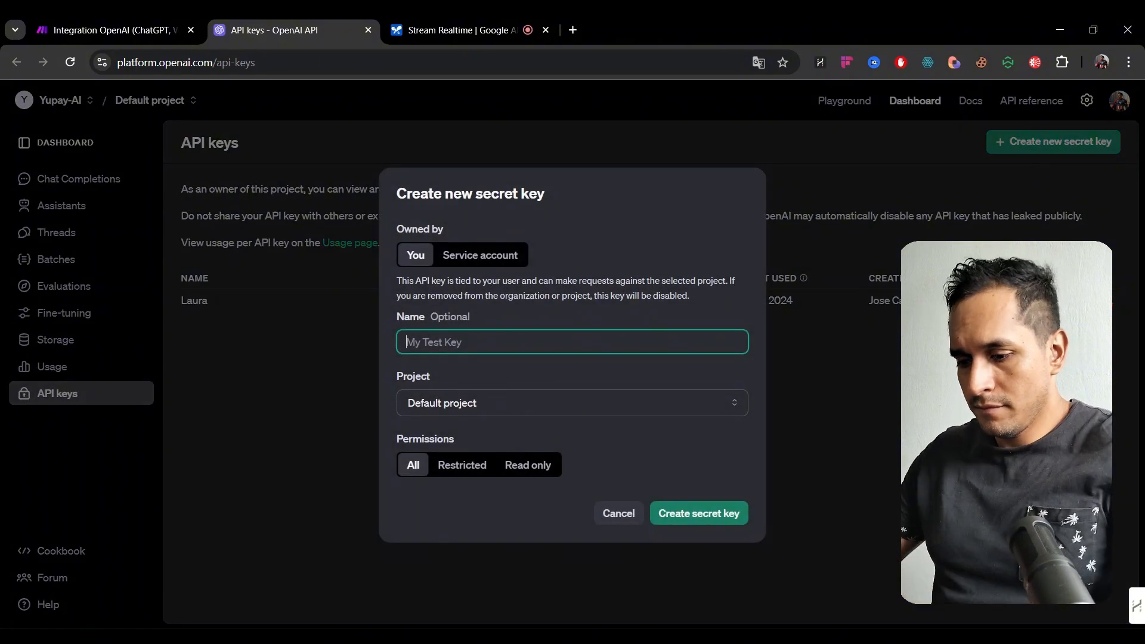
type("gemini youtube")
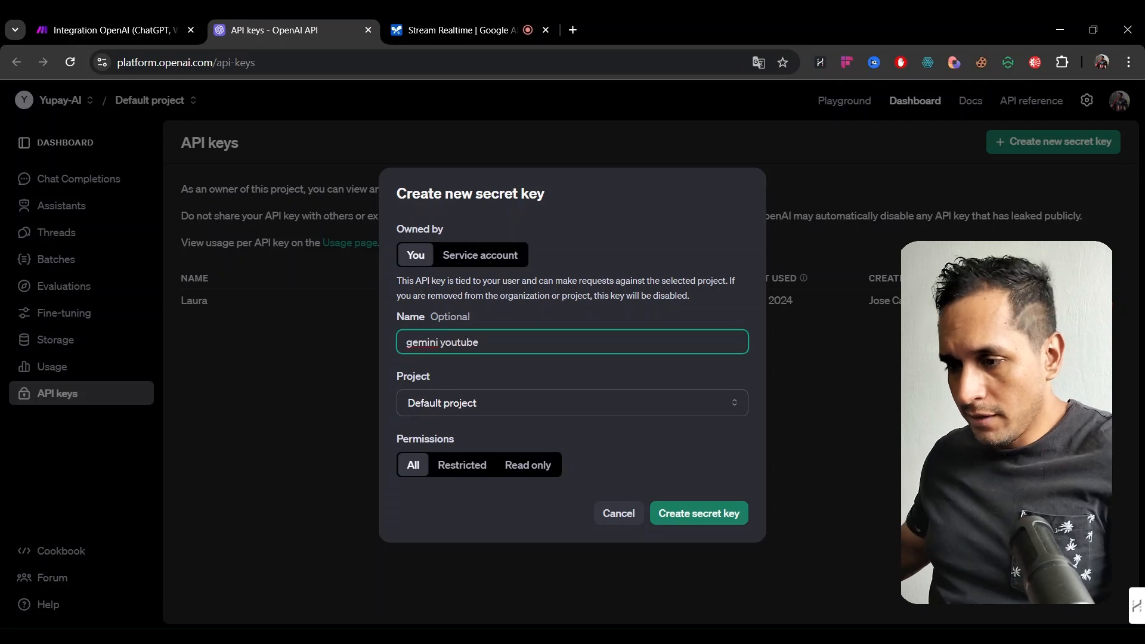
left_click(698, 514)
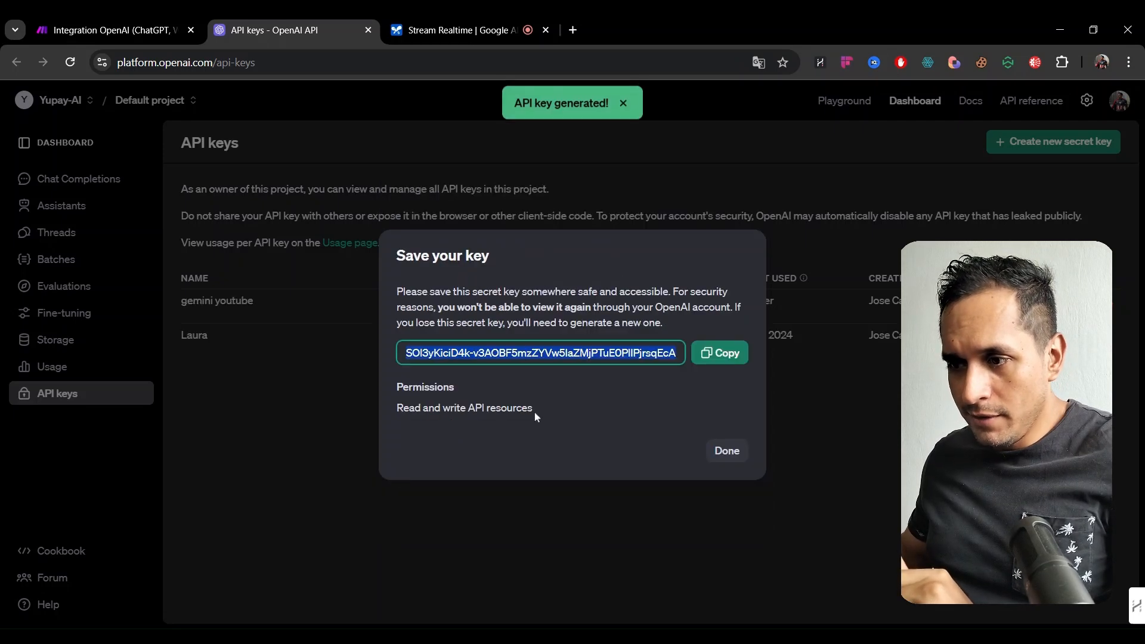
left_click(720, 352)
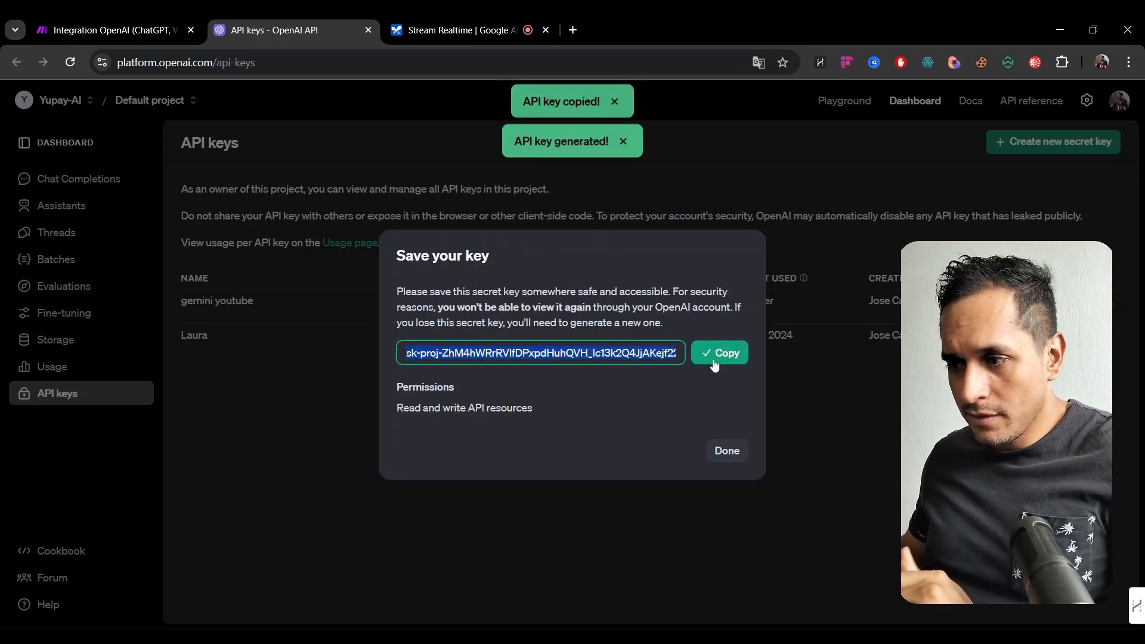
Return to the Make scenario and paste the copied API key into the new connection's API Key field
left_click(164, 24)
left_click(834, 233)
key("ctrl+v")
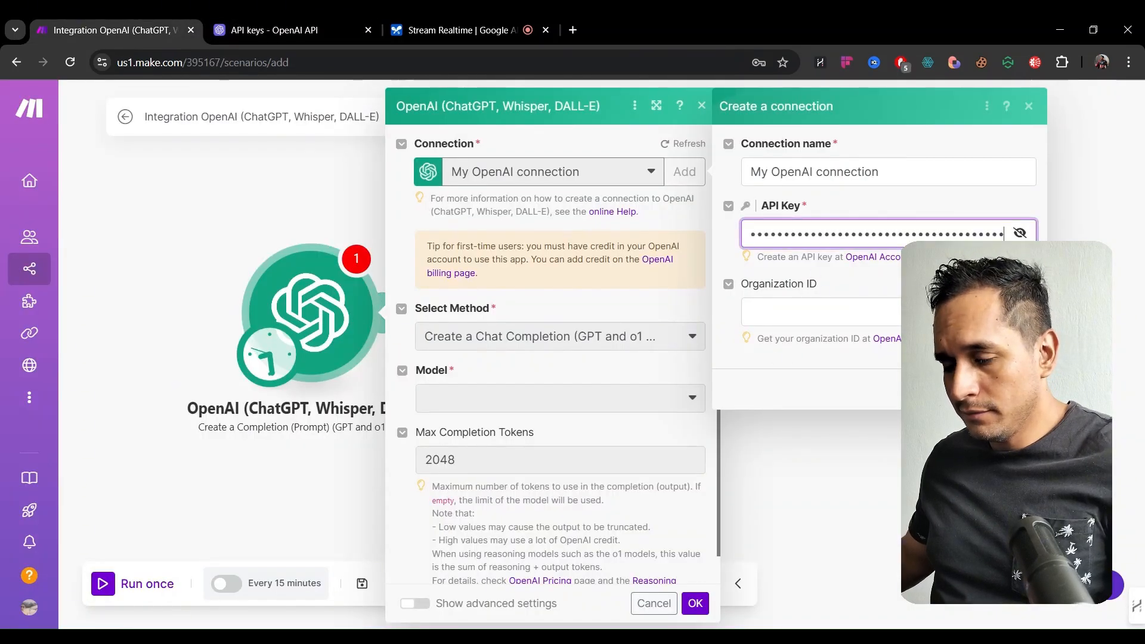
Open the OpenAI organization settings from the connection's Organization ID help link and copy the organization ID
left_click(840, 301)
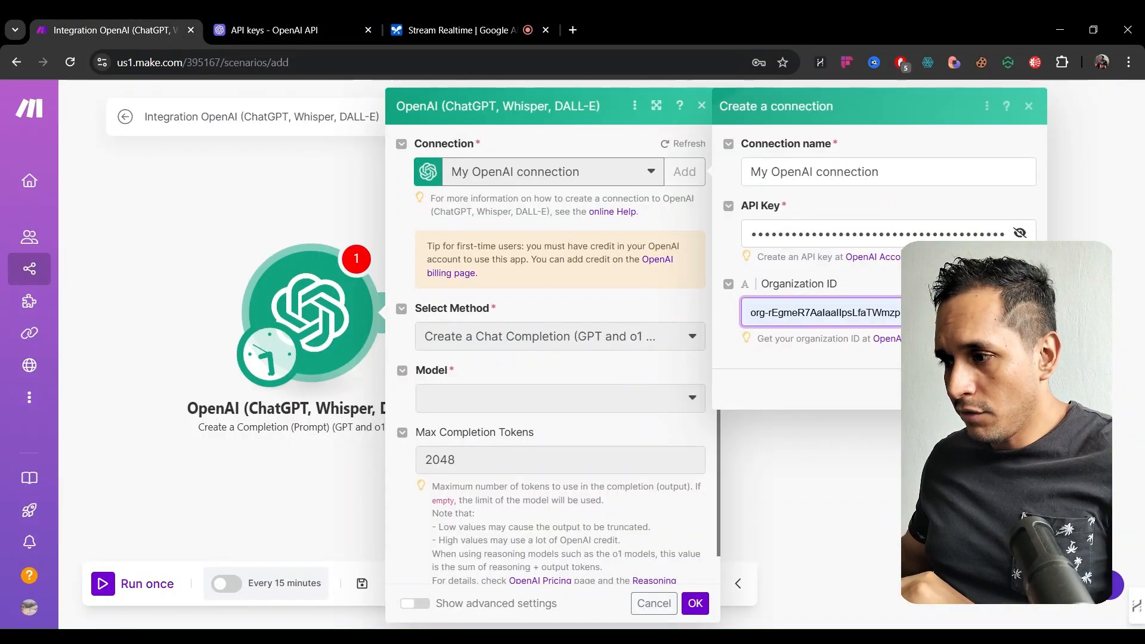
left_click(828, 385)
left_click(887, 339)
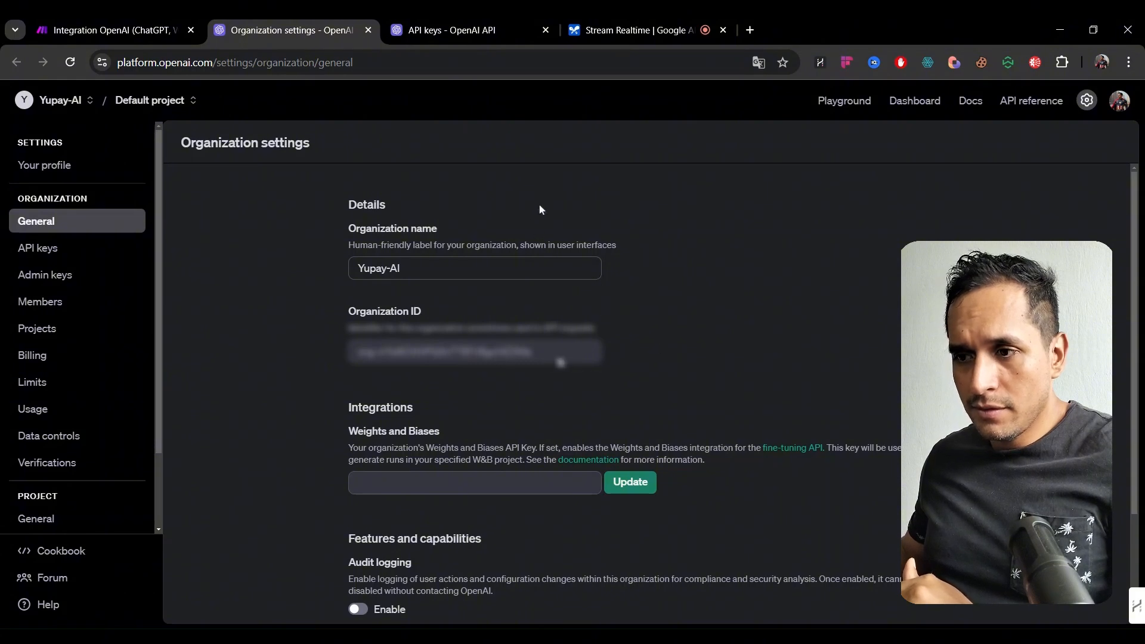
left_click(361, 364)
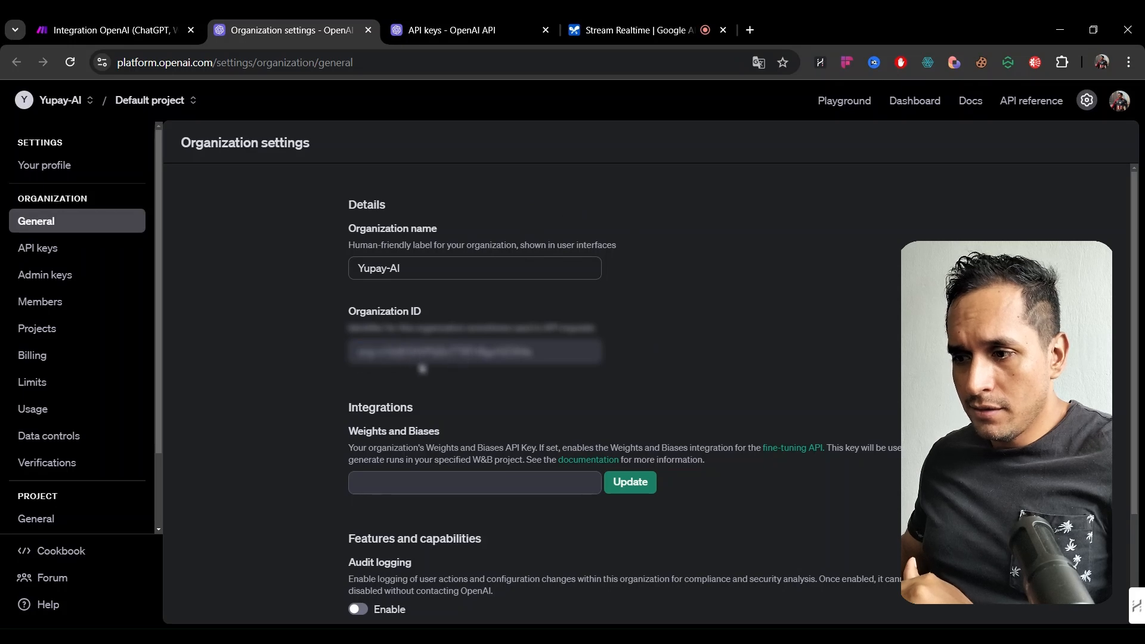
left_click_drag(390, 356, 359, 361)
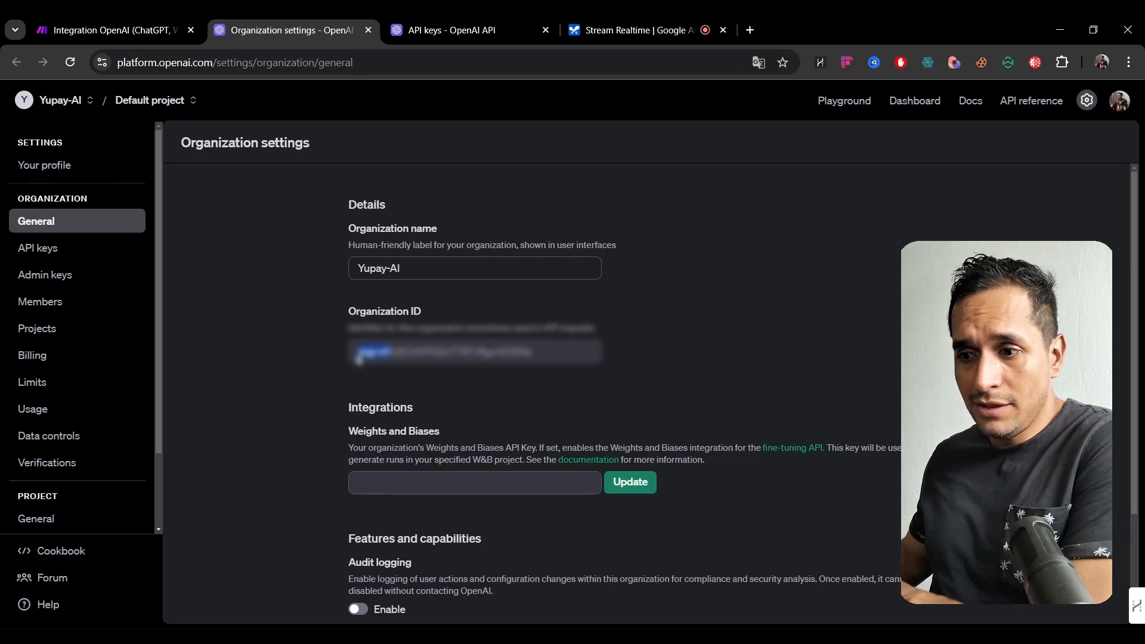
left_click(363, 361)
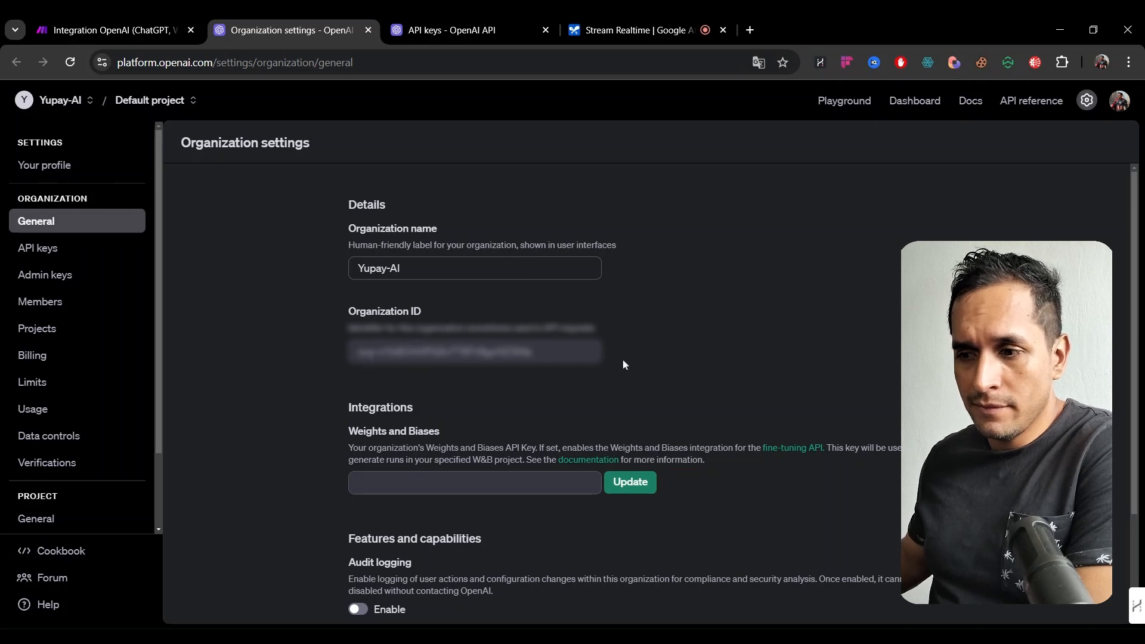
left_click_drag(533, 355, 363, 356)
left_click(366, 358)
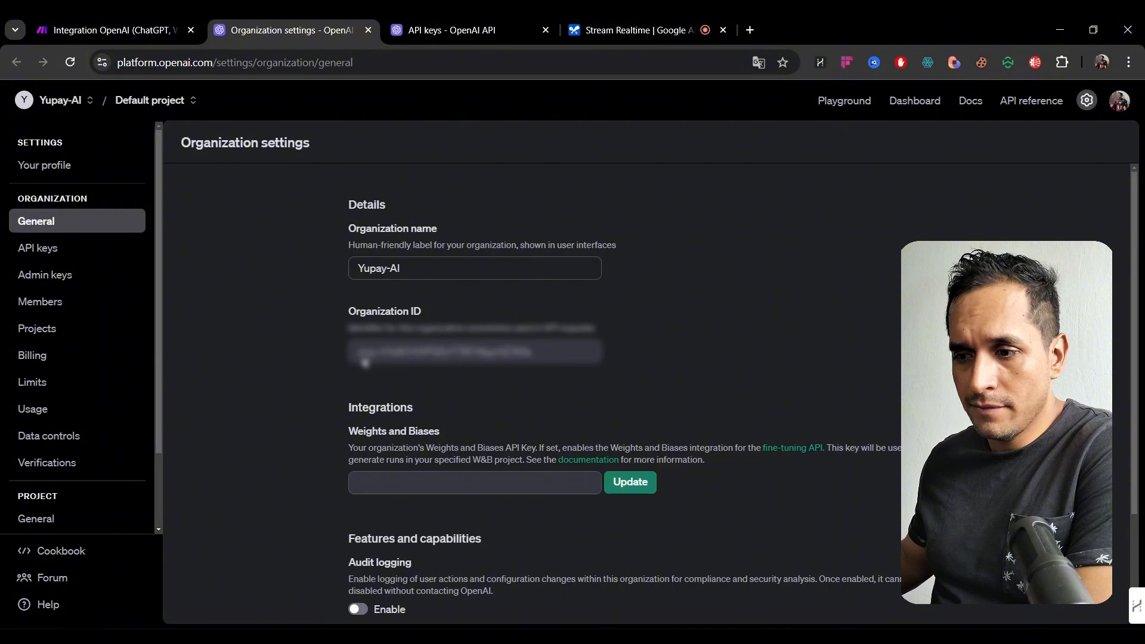
double_click(366, 356)
left_click_drag(437, 357, 351, 362)
left_click(540, 356)
left_click(691, 290)
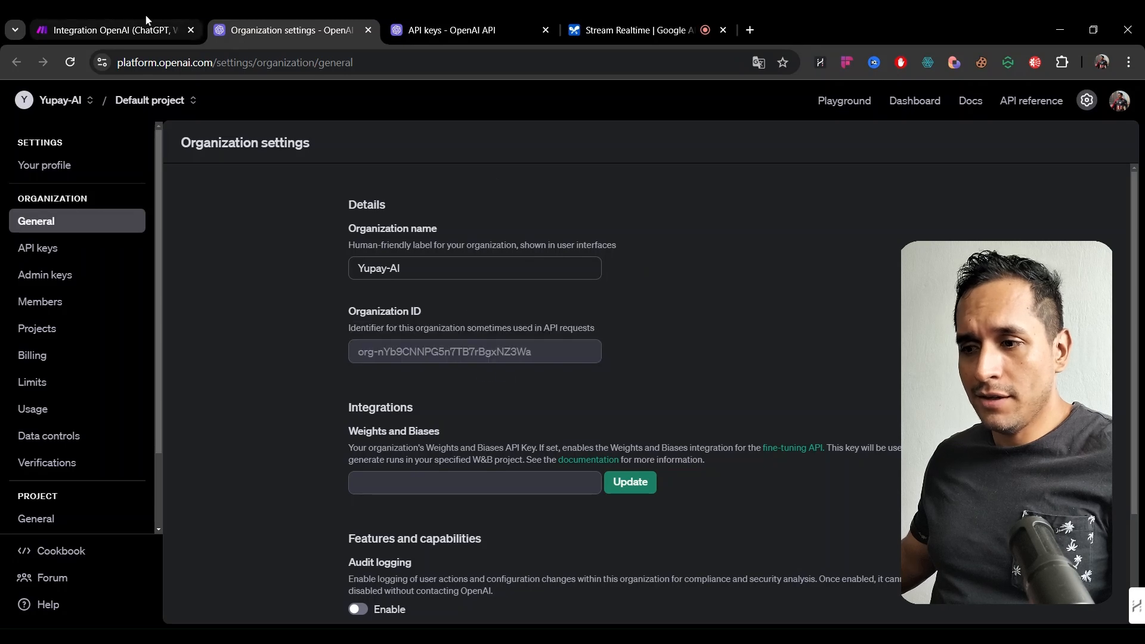
Return to Make and paste the copied organization ID into the connection's Organization ID field
left_click(117, 24)
left_click(805, 311)
key("ctrl+v")
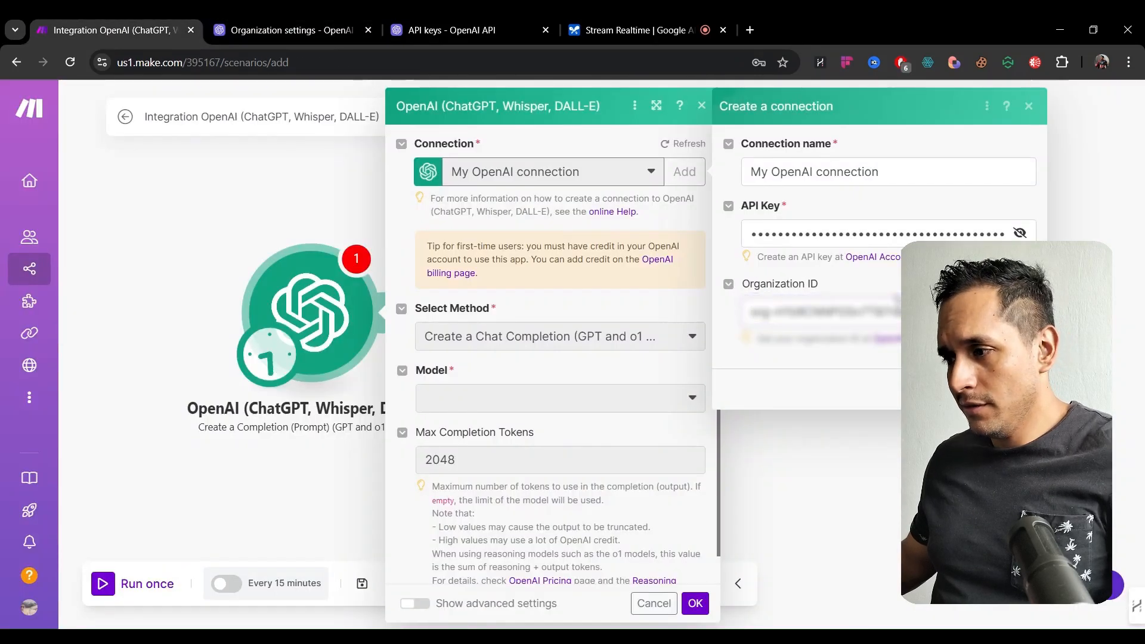
Rename the new OpenAI connection to "youtube gemini"
left_click_drag(878, 172, 750, 172)
key("BackSpace")
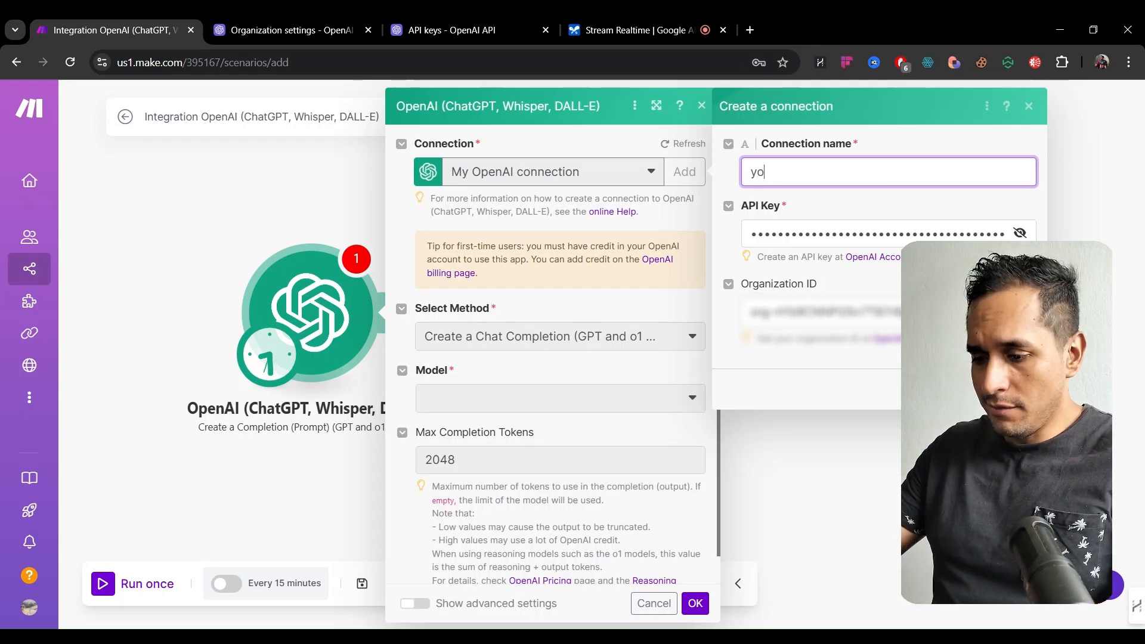
type("youtube gemini")
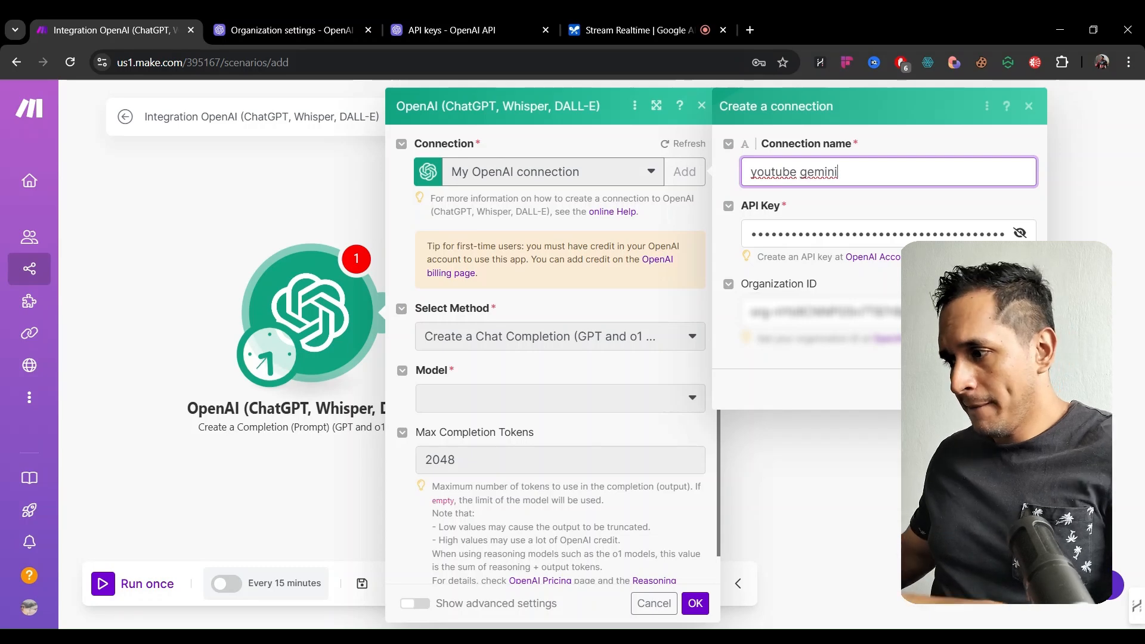
Save the new OpenAI connection and choose Create a Chat Completion (GPT and o1 models) as the module's method
key("Return")
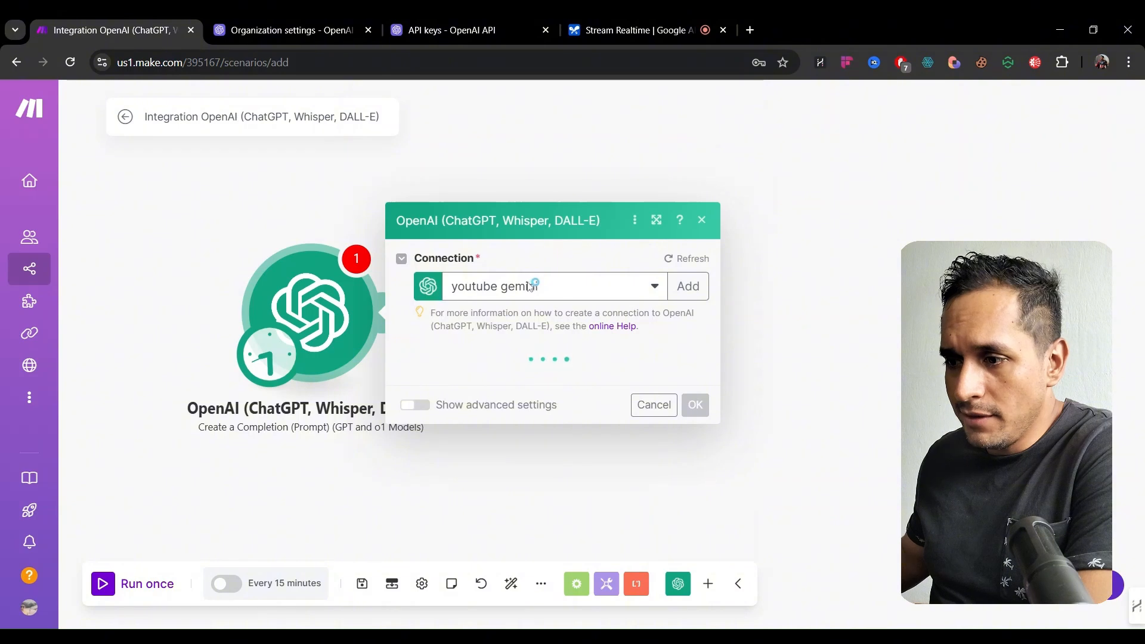
scroll(558, 224, "down", 1)
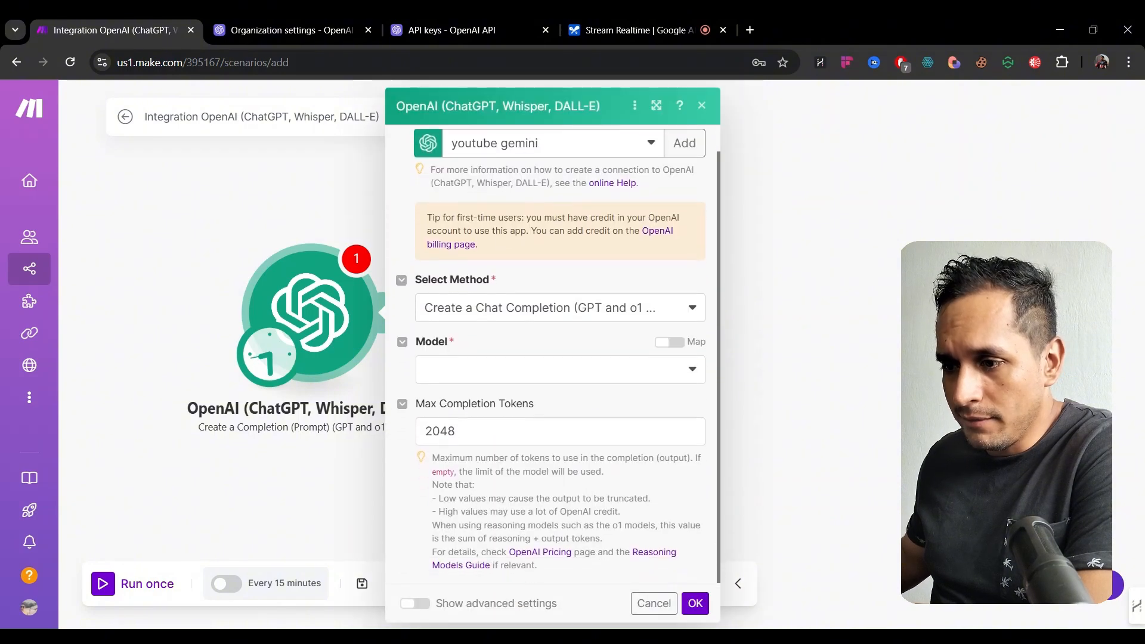
left_click(516, 306)
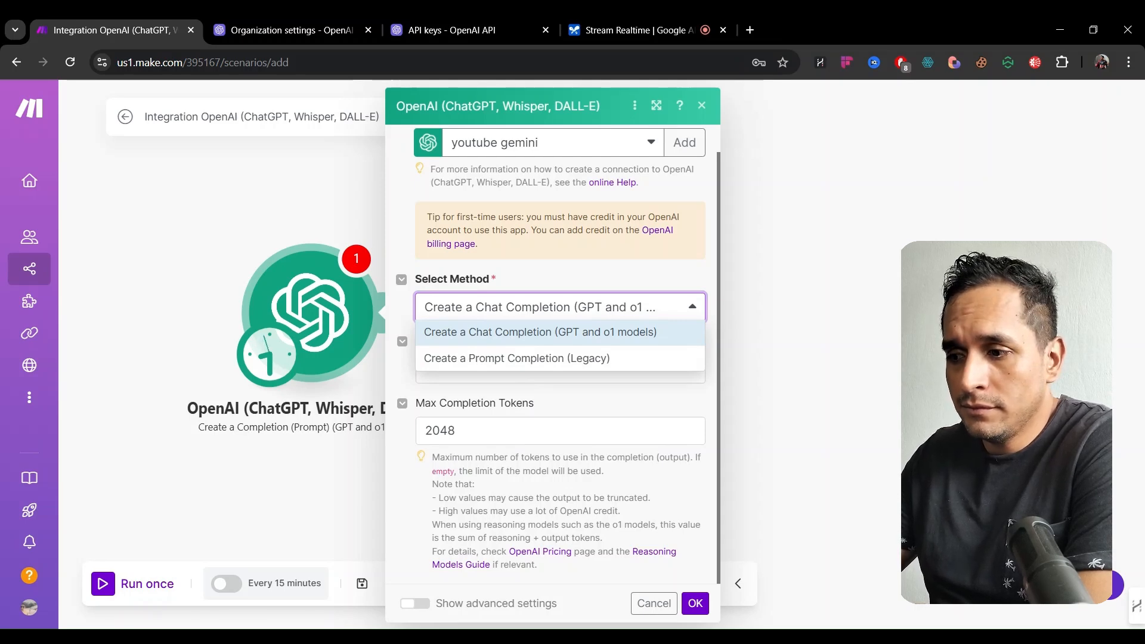
left_click(510, 332)
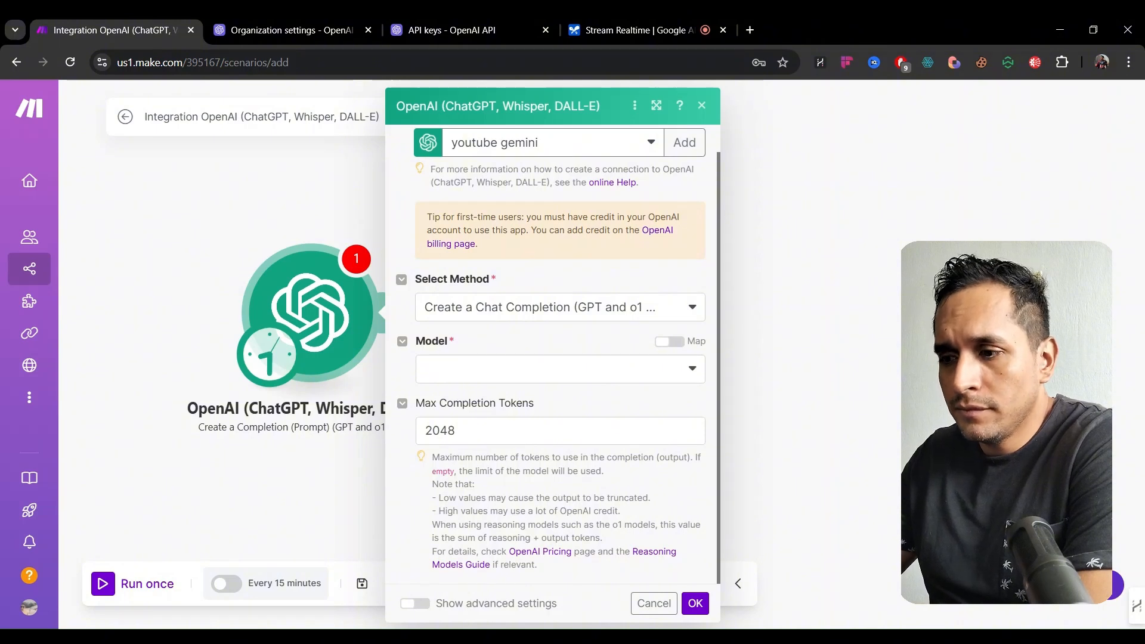
Set the OpenAI module's model to chatgpt-4o-latest (system)
left_click(496, 376)
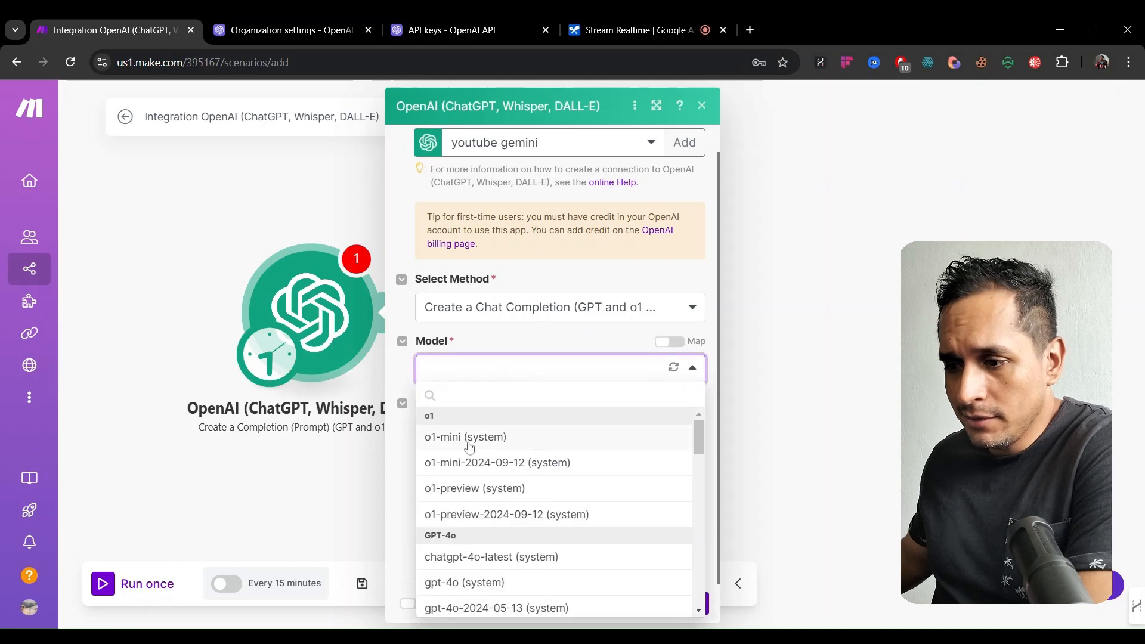
scroll(535, 441, "down", 1)
scroll(535, 441, "up", 1)
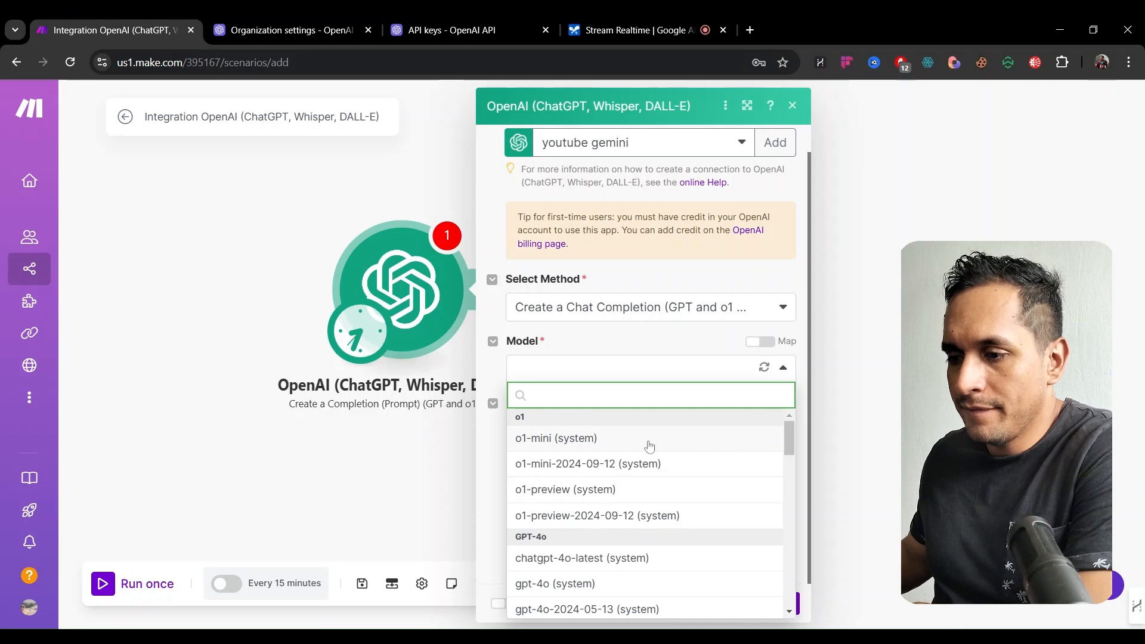
left_click(593, 563)
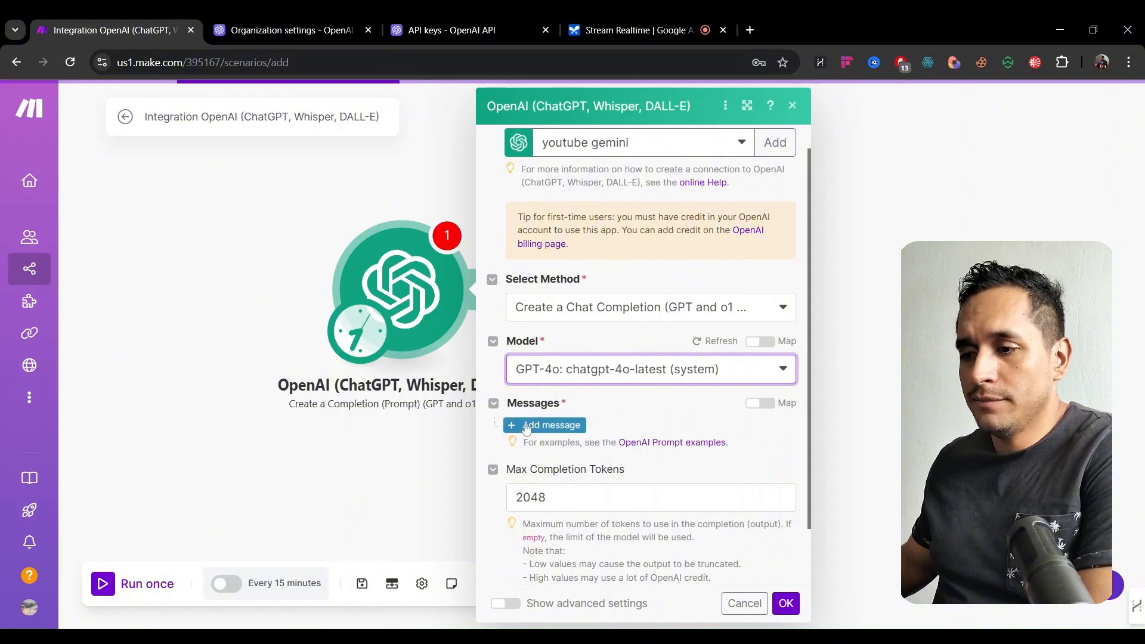
Add a first message to the completion and set its role to User
left_click(549, 425)
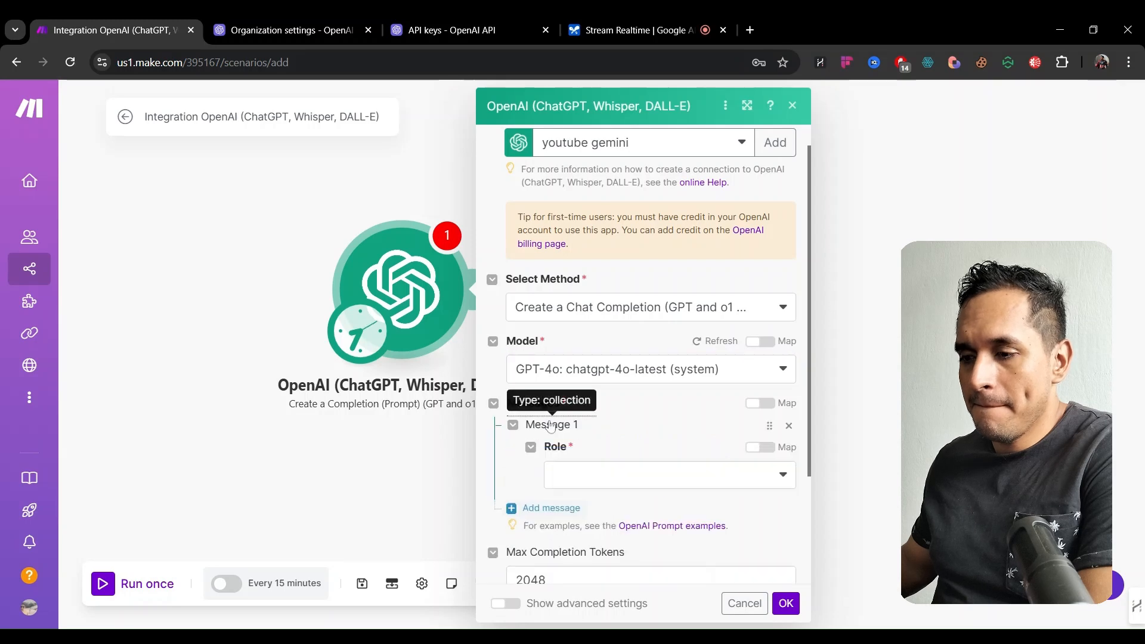
scroll(647, 418, "down", 2)
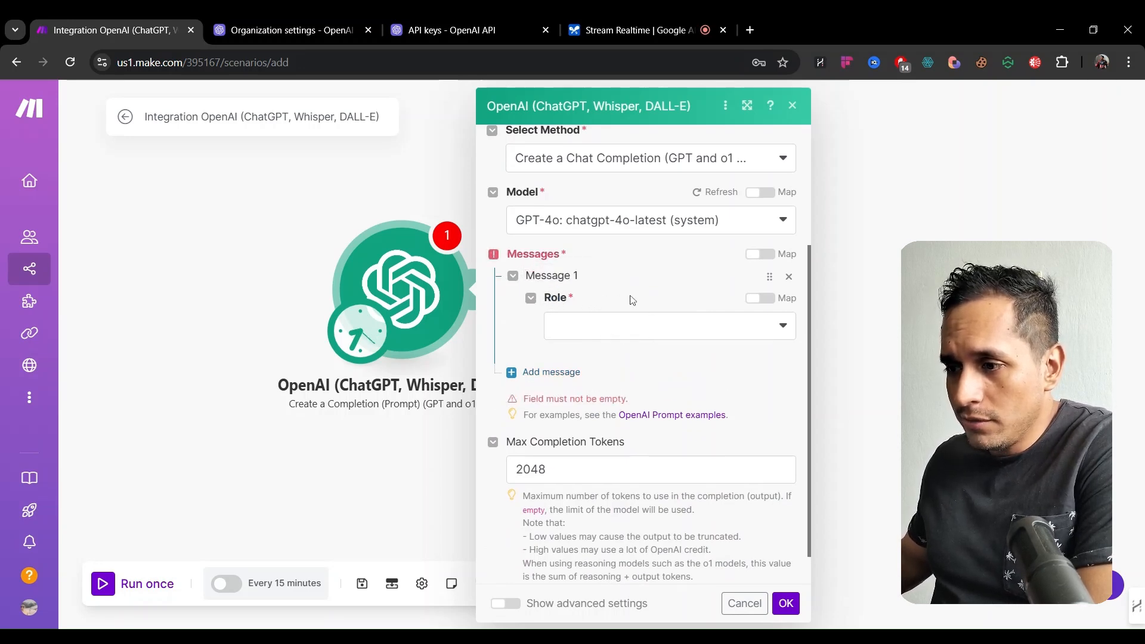
left_click(636, 328)
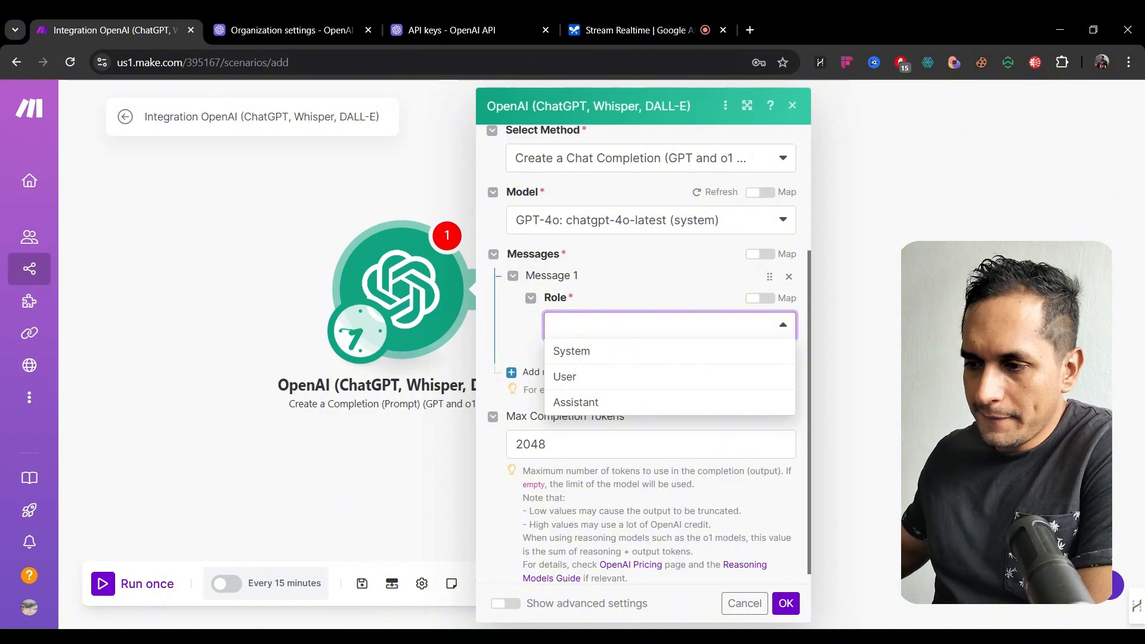
left_click(591, 381)
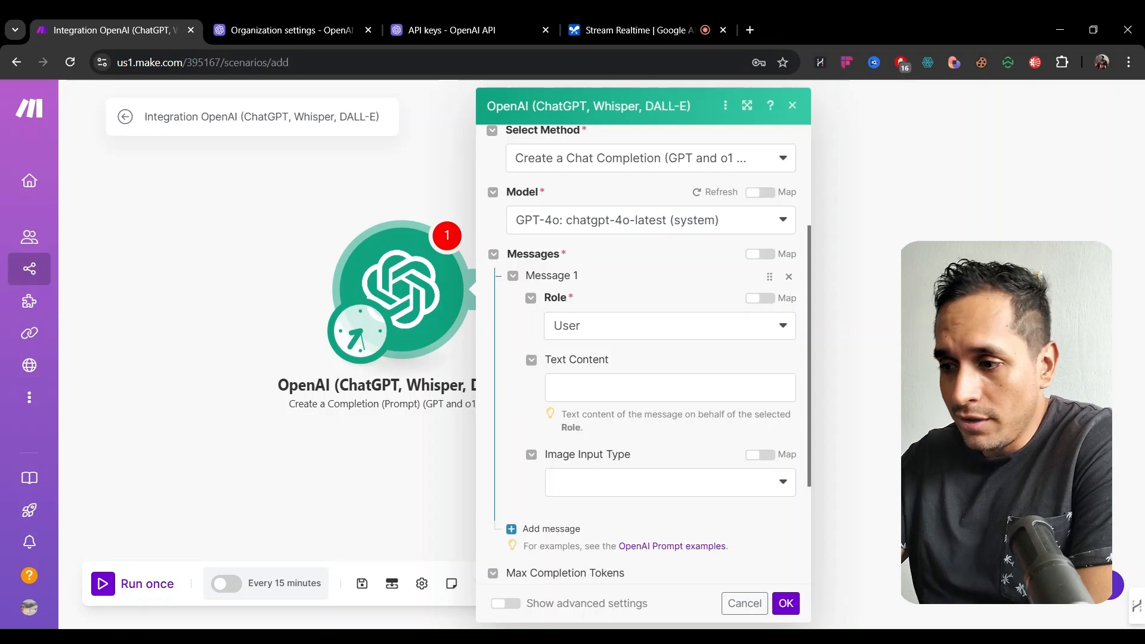
Start Message 1's text content with "eh utilizado google ai studio y gemini"
left_click(624, 385)
left_click(624, 368)
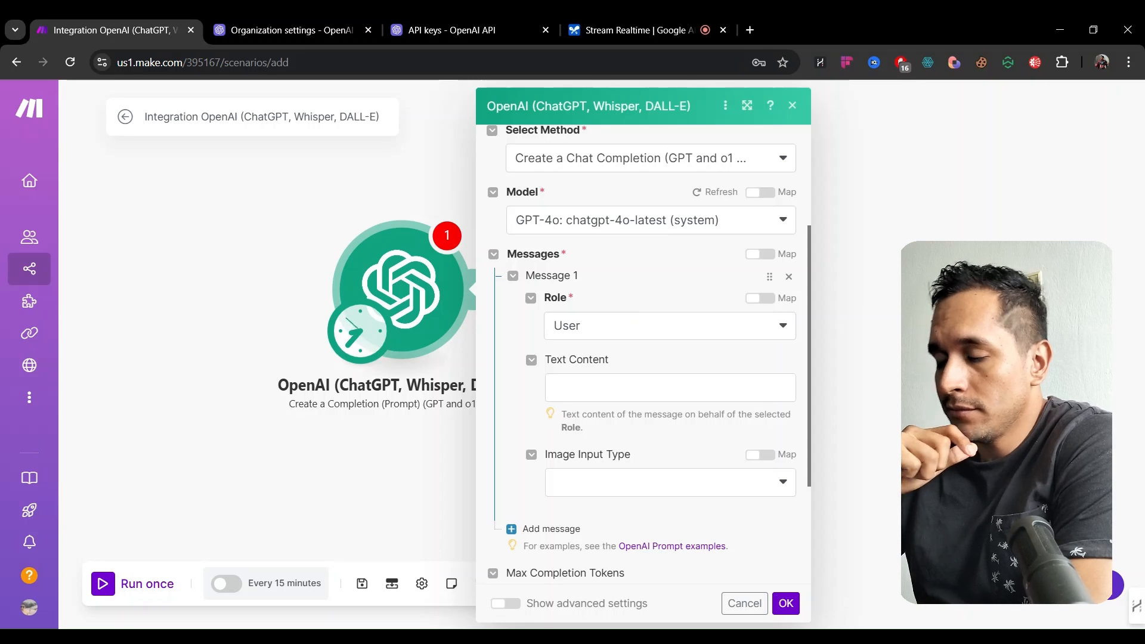
left_click(669, 387)
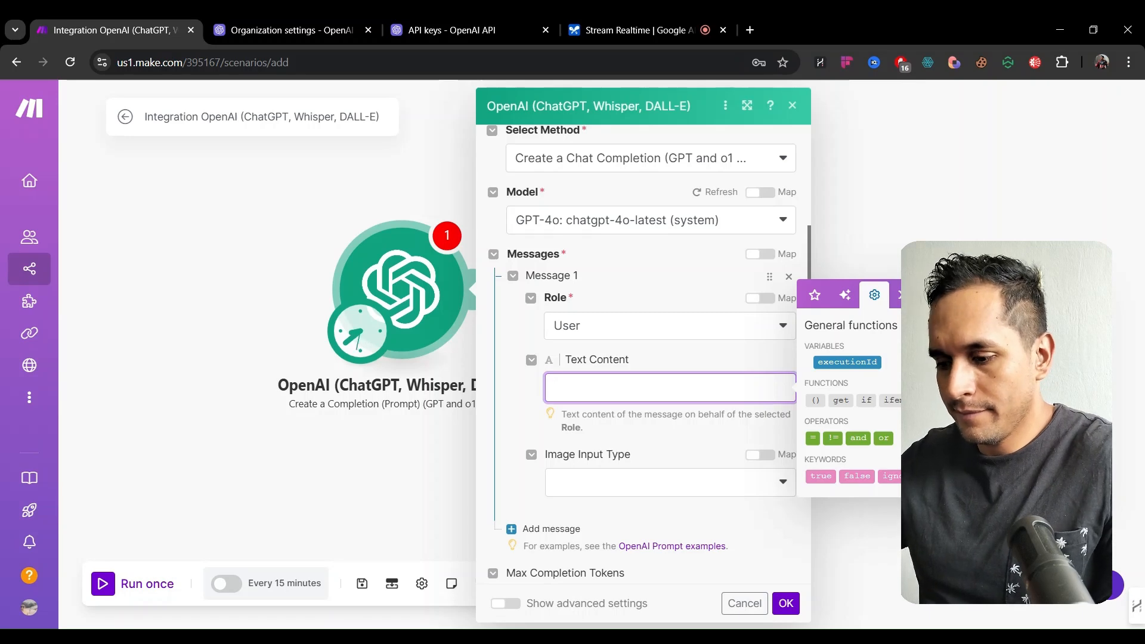
type("e ")
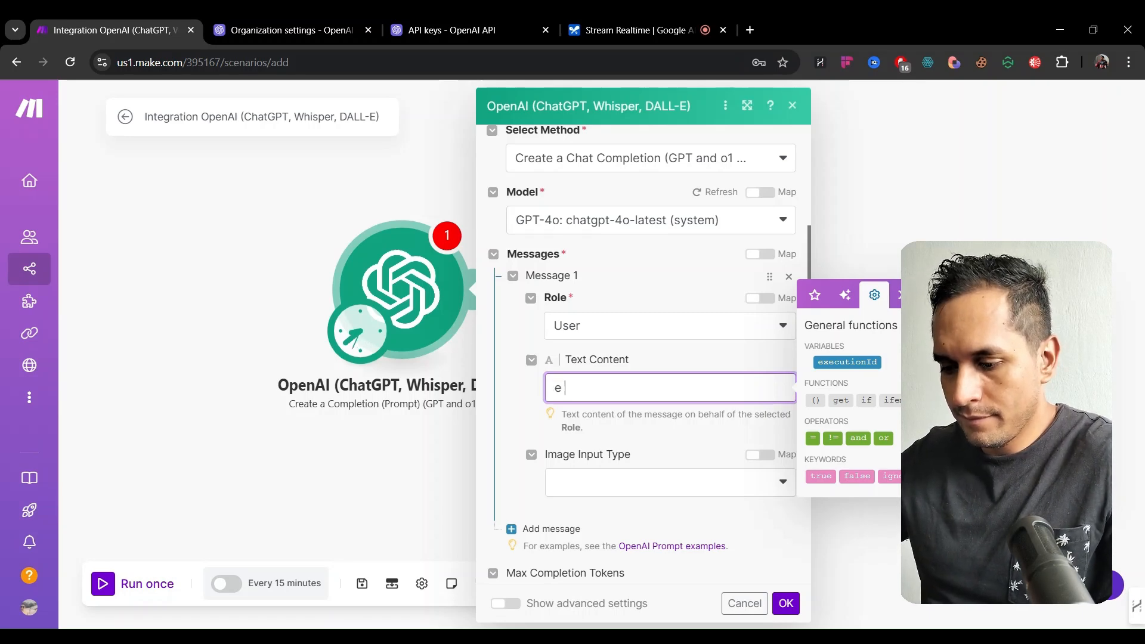
type("utilizad")
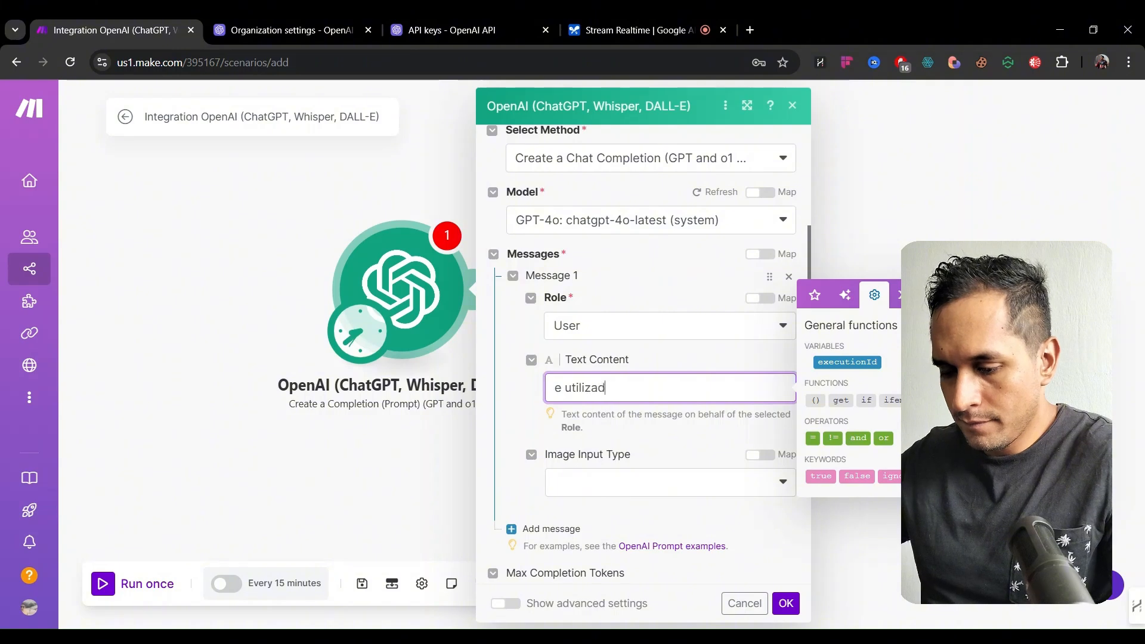
type("o oogle")
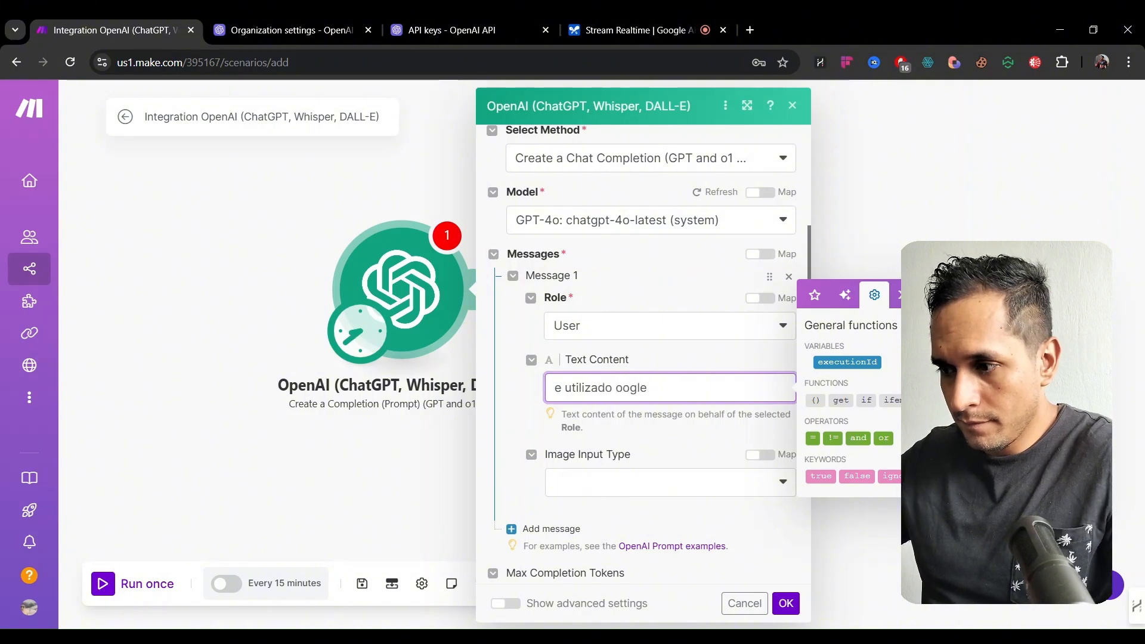
key("BackSpace")
key("BackSpace")
key("BackSpace")
key("BackSpace")
key("BackSpace")
key("BackSpace")
type("google")
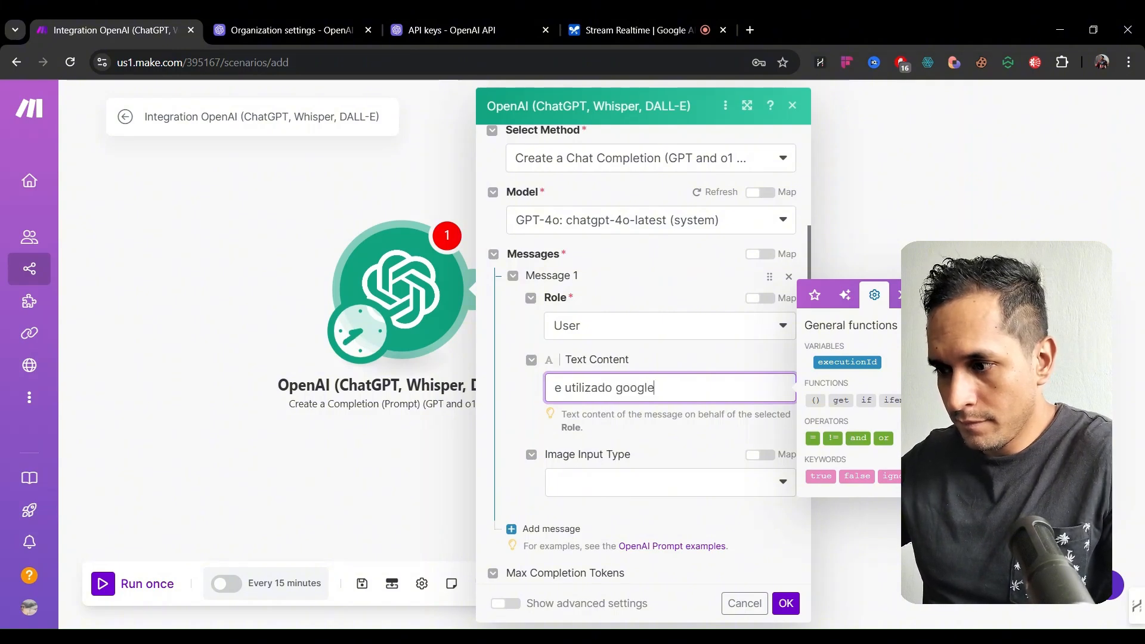
type(" ai studio ")
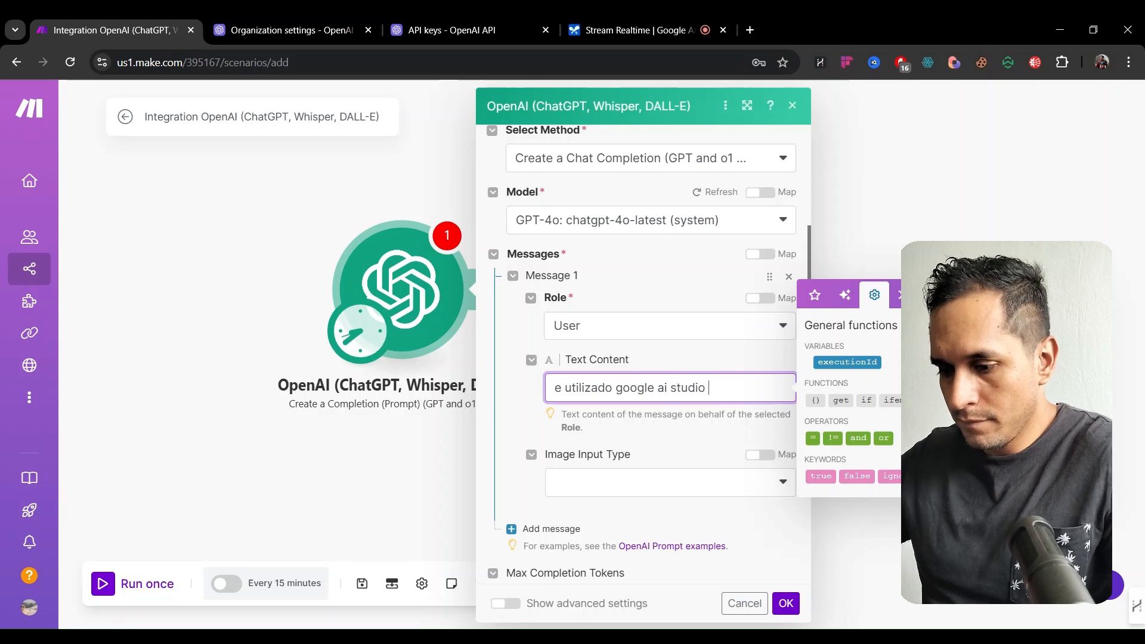
type("y gemini,")
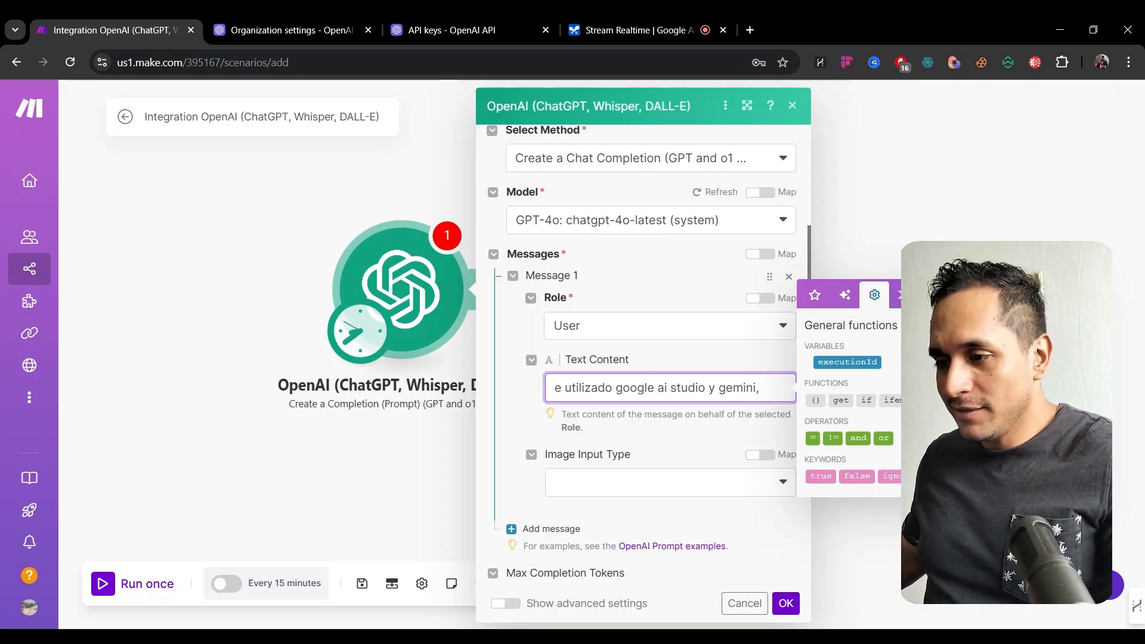
type("h")
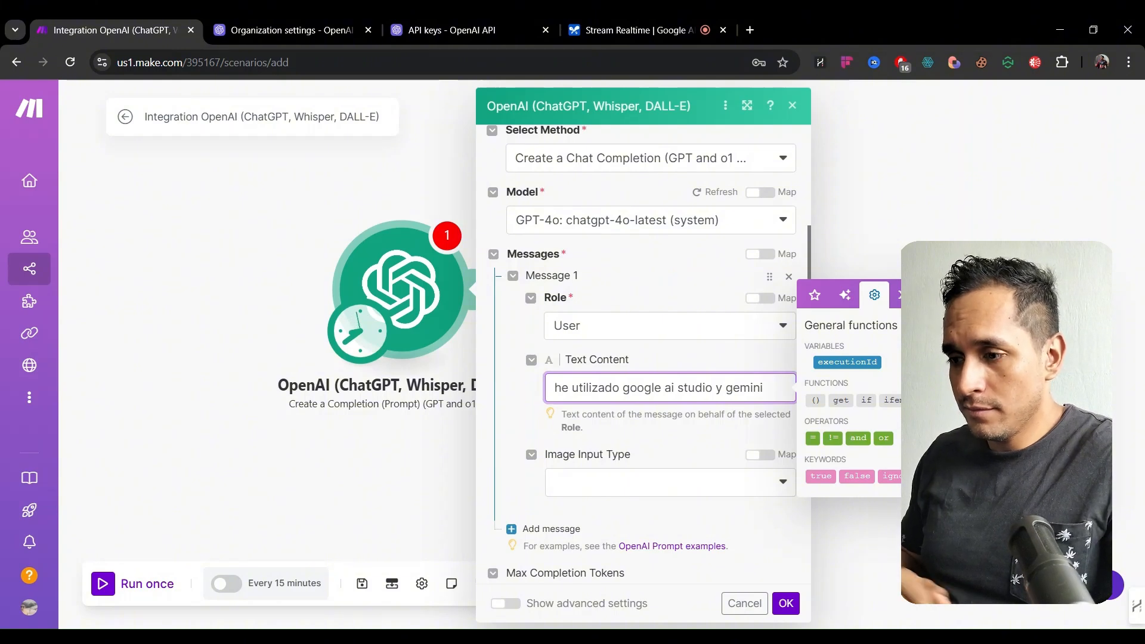
double_click(561, 388)
key("BackSpace")
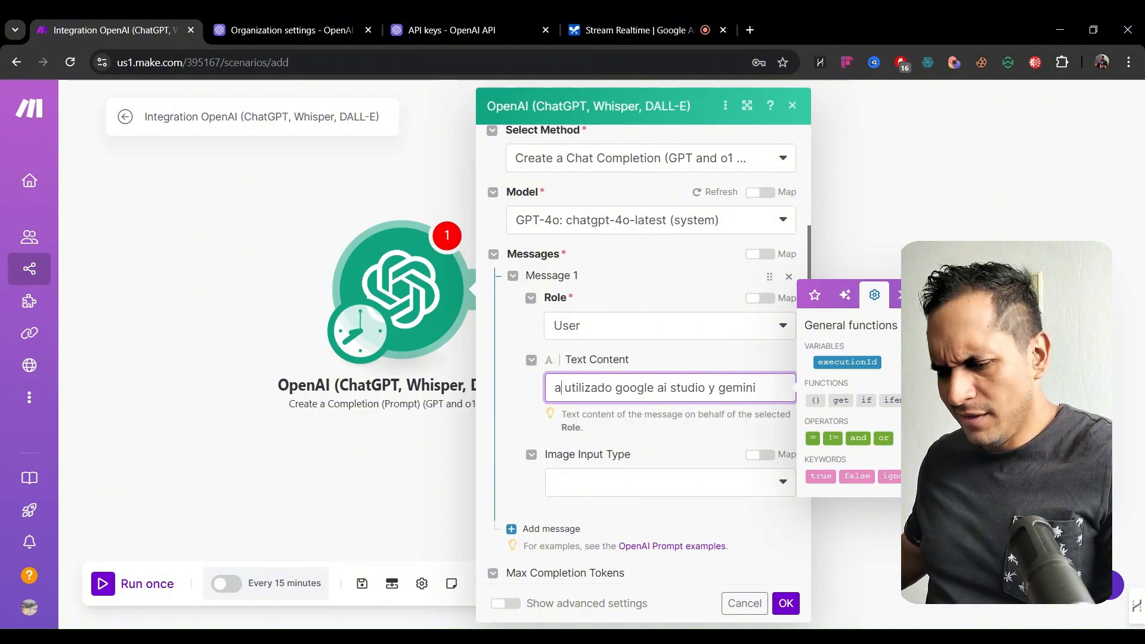
type("eh")
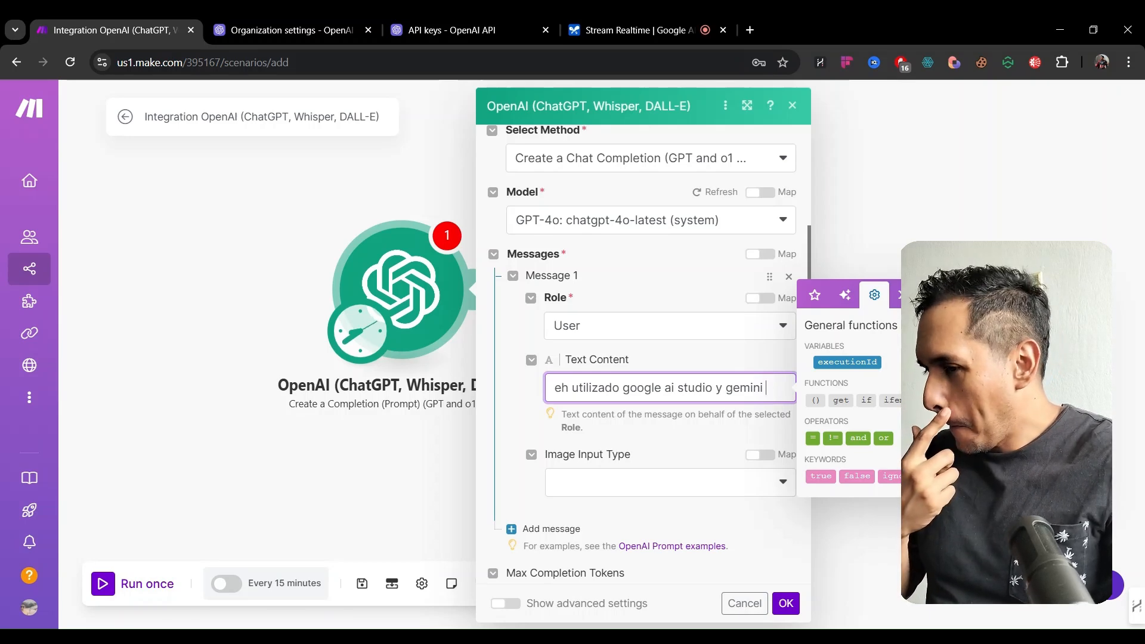
Continue the message text with "para crear un vieo de como la inteligencia artificial puede ayudarte a crear contenido para redes sociales."
type("pa")
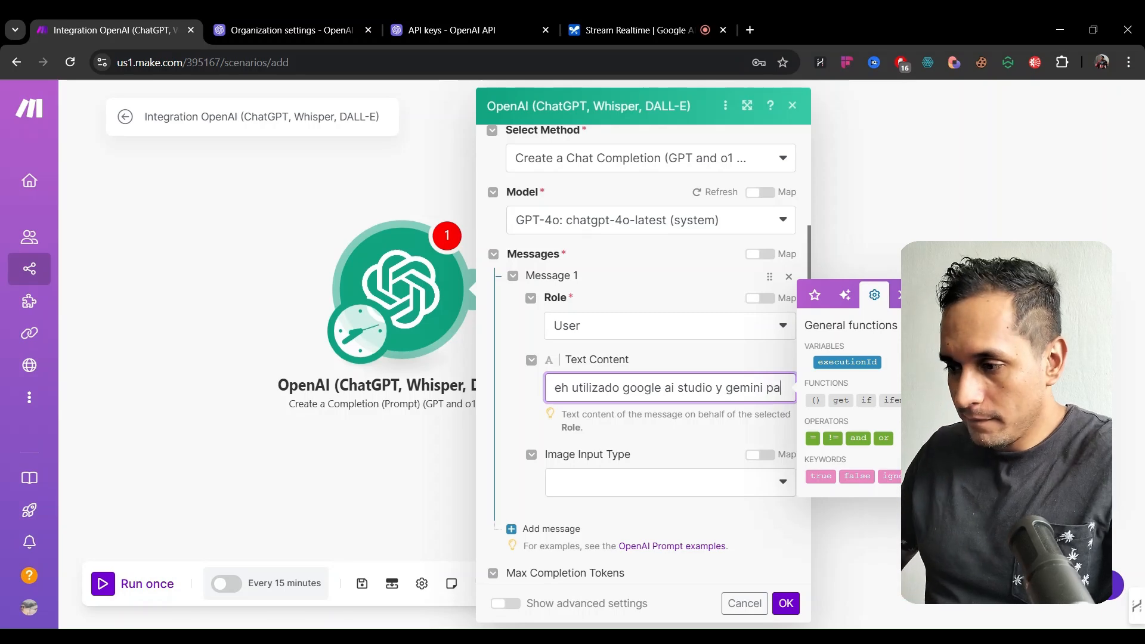
type("ra crear")
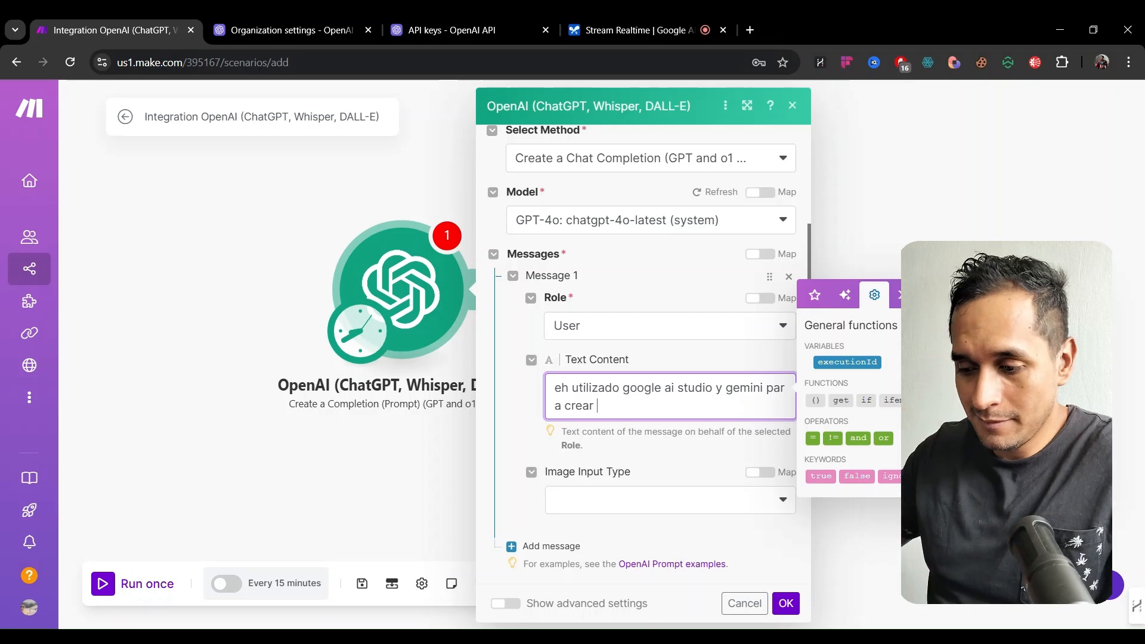
type("un vieo de c")
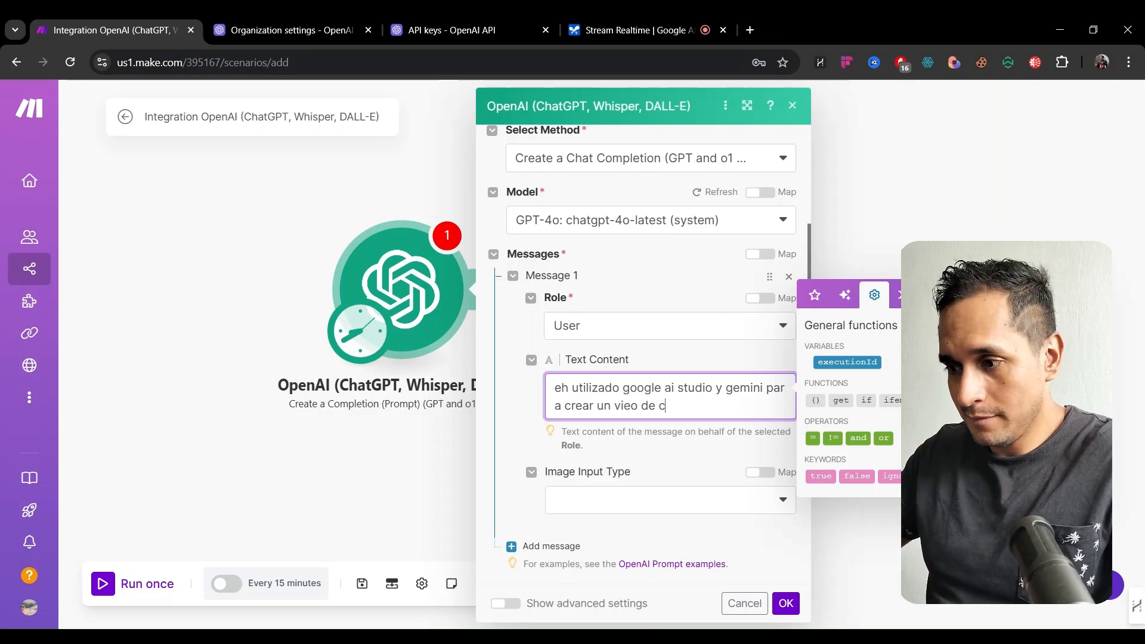
type("omo la inteligencia")
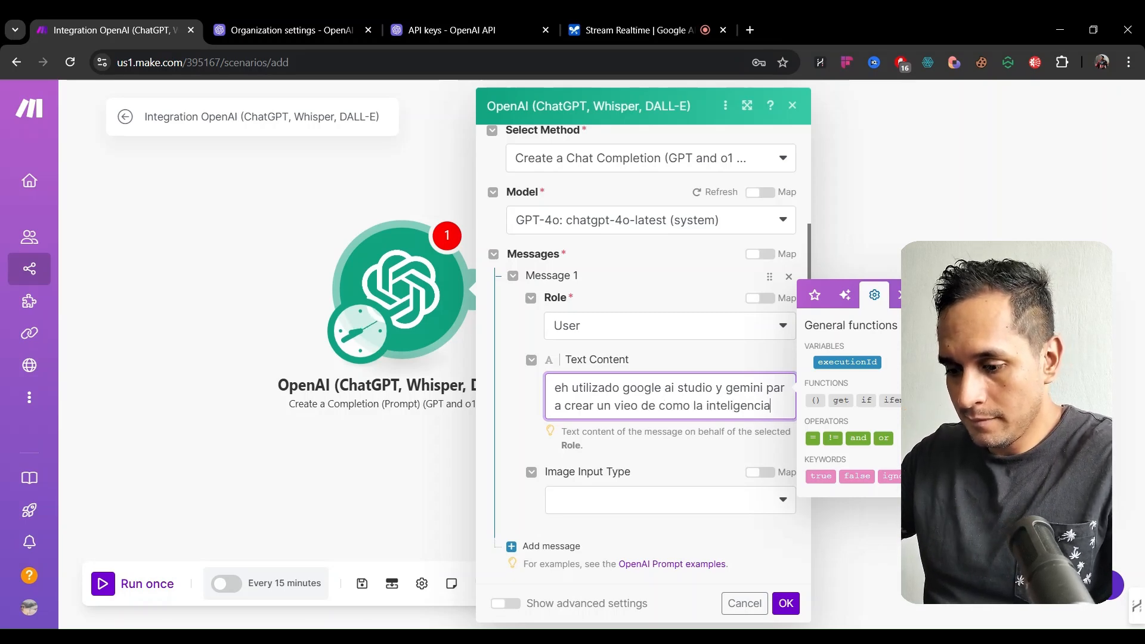
type(" artificial pued")
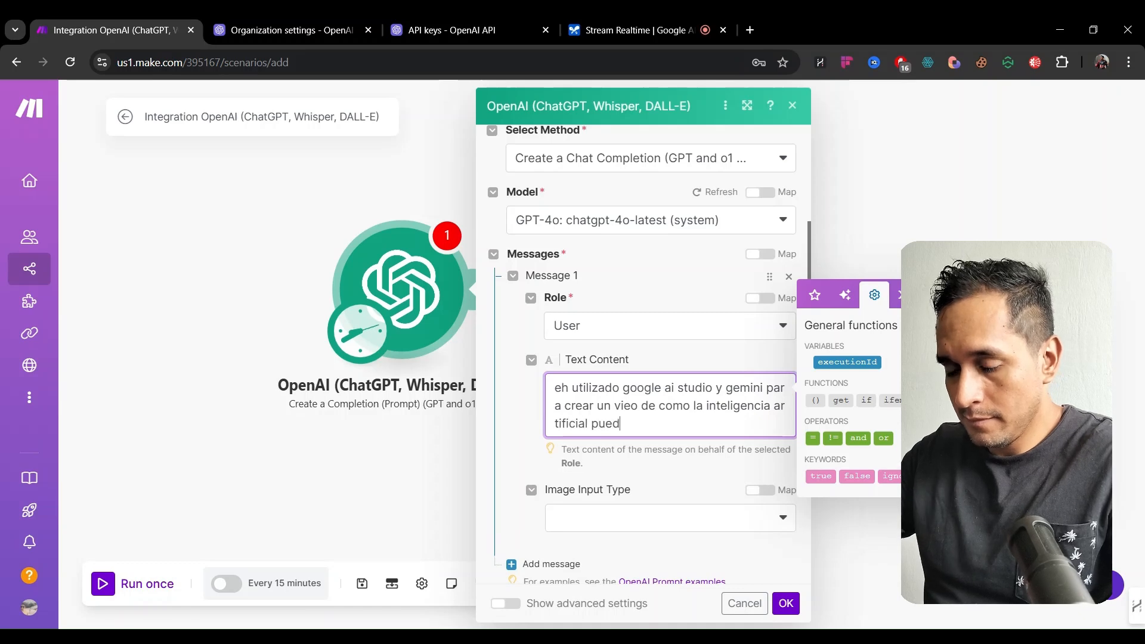
type("e ayudarte a")
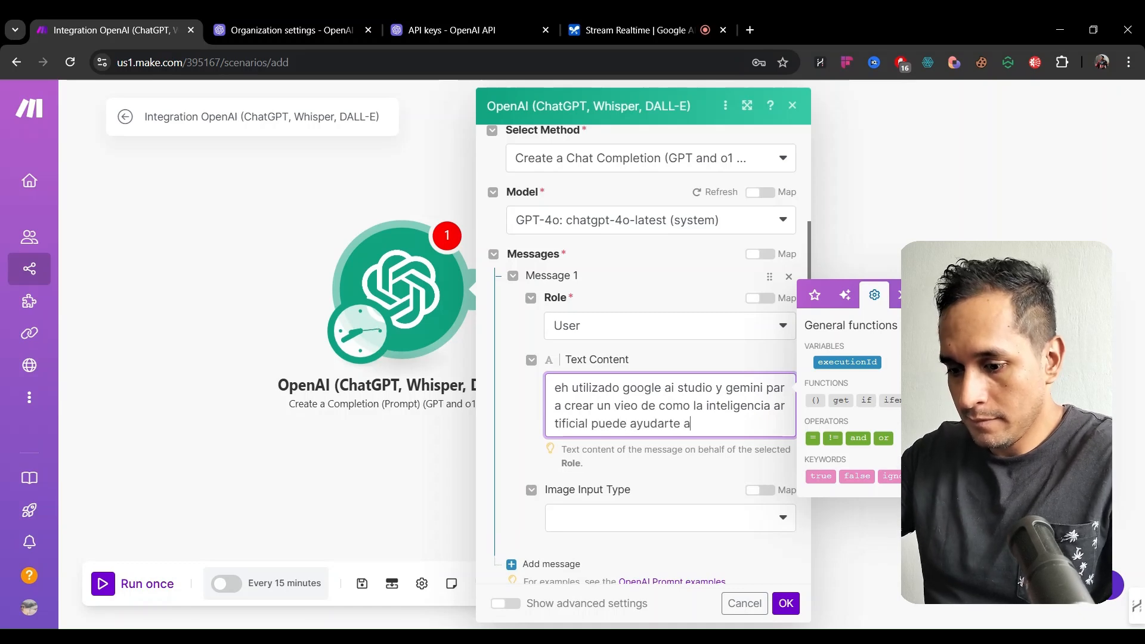
type(" crear contenido ")
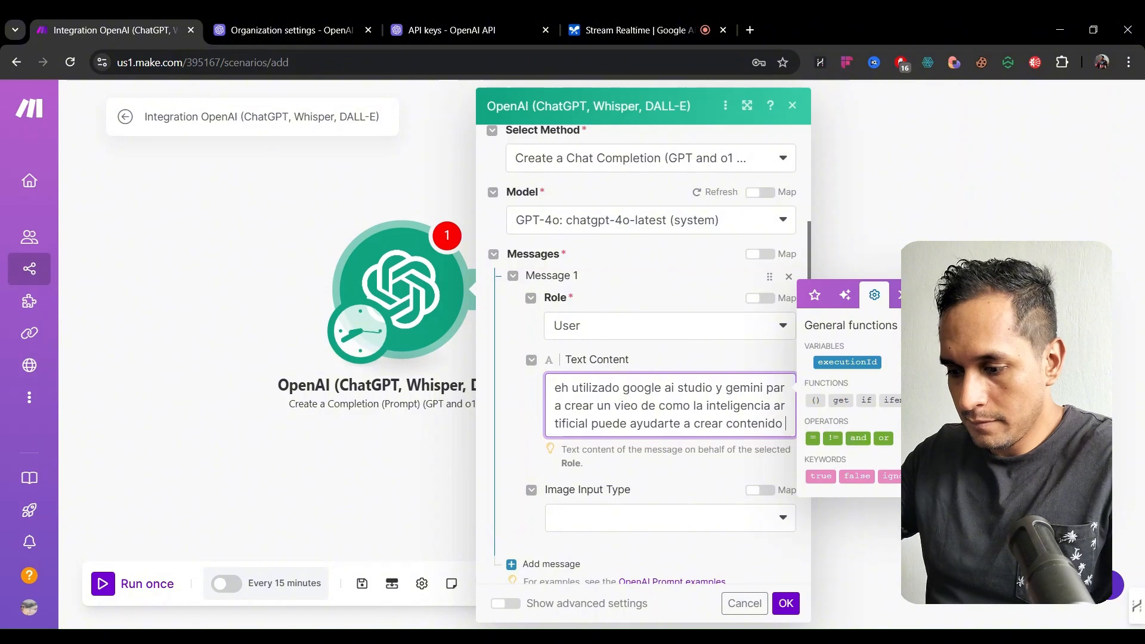
type("para redes s")
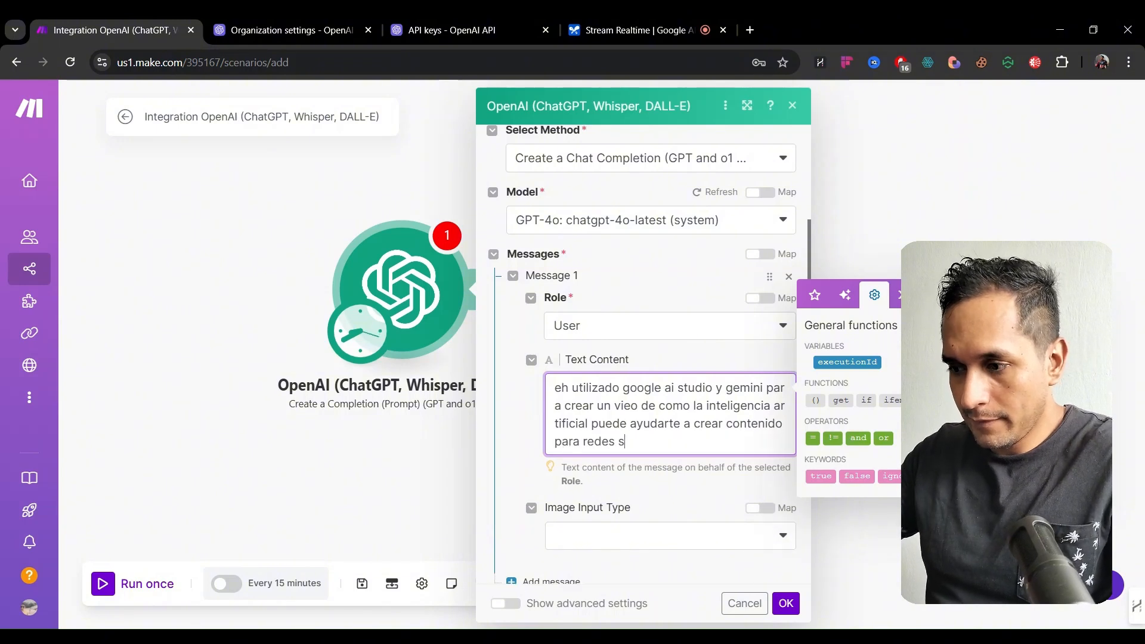
type("ociales.")
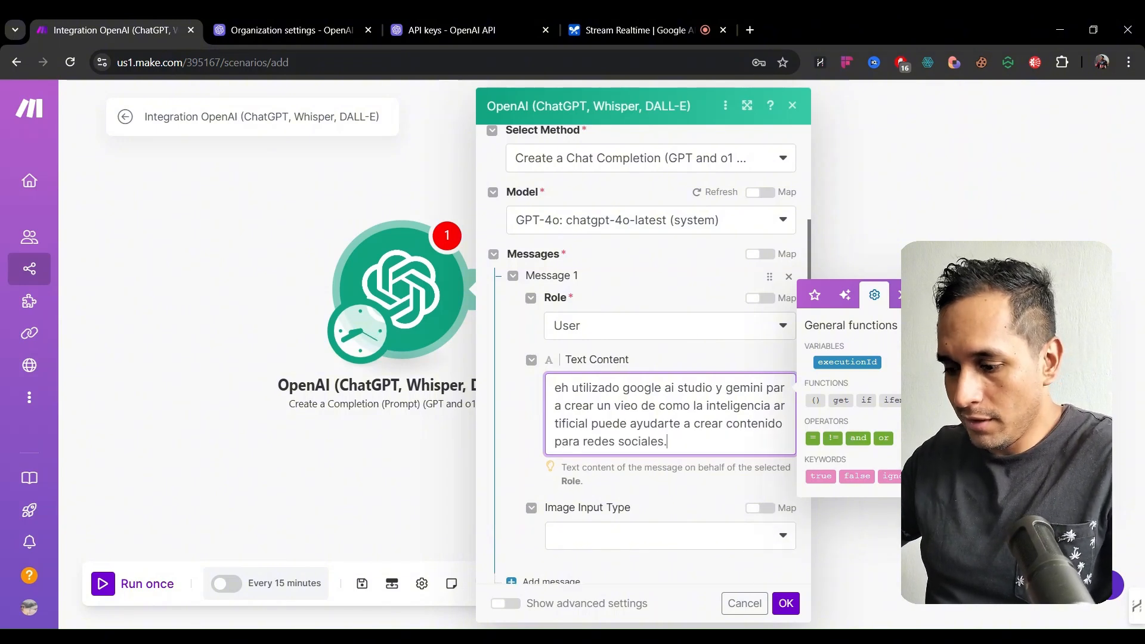
left_click(748, 372)
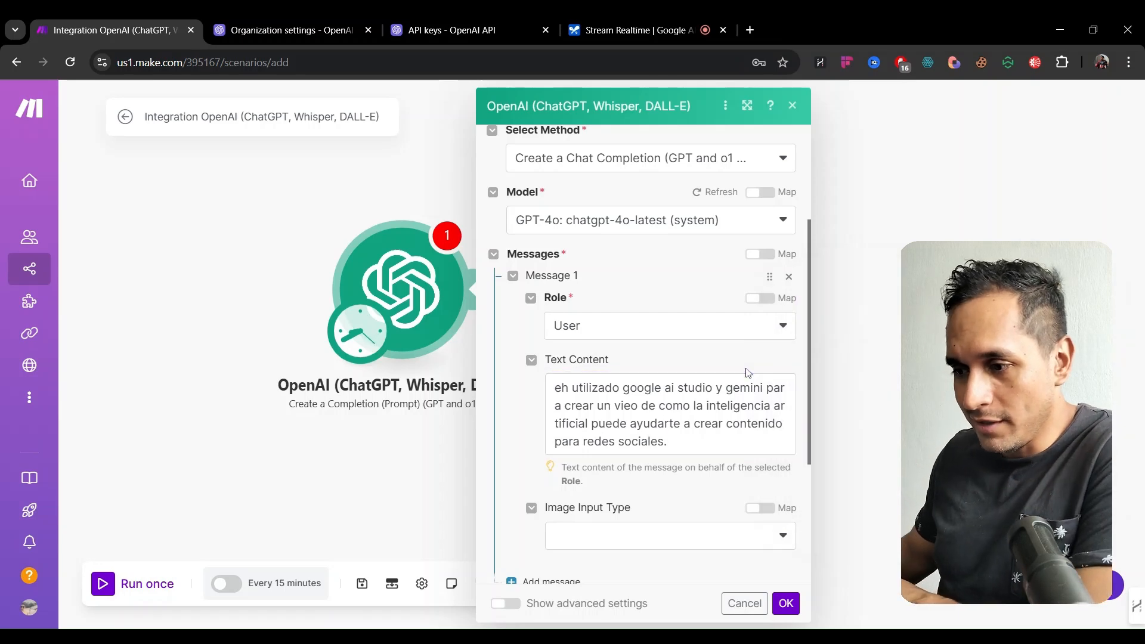
scroll(749, 372, "down", 3)
scroll(746, 372, "up", 2)
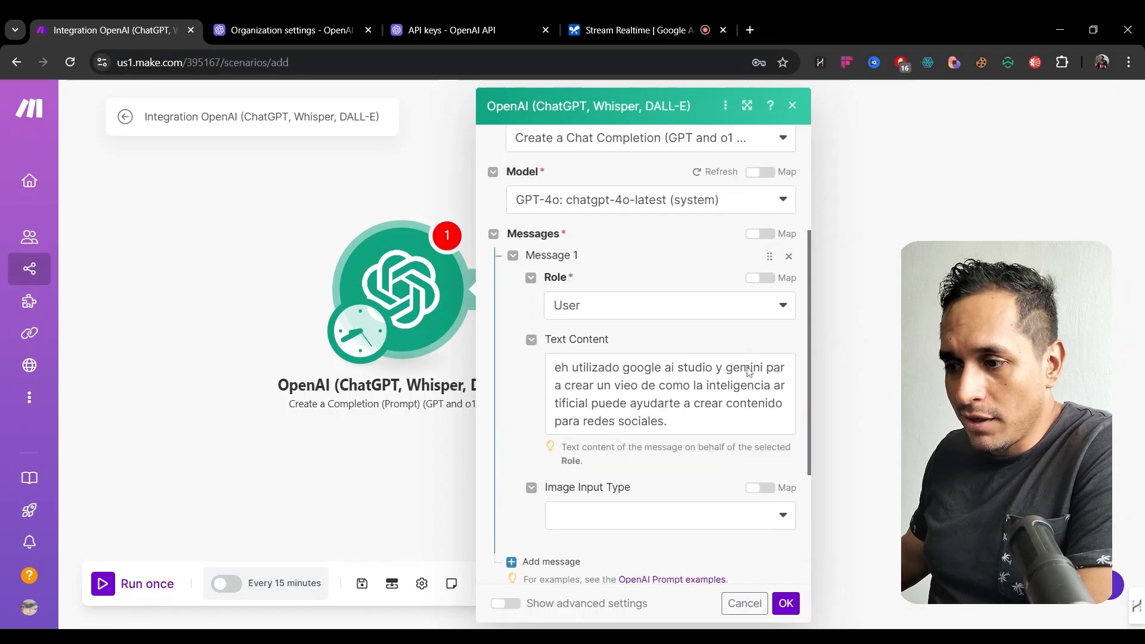
scroll(656, 363, "down", 3)
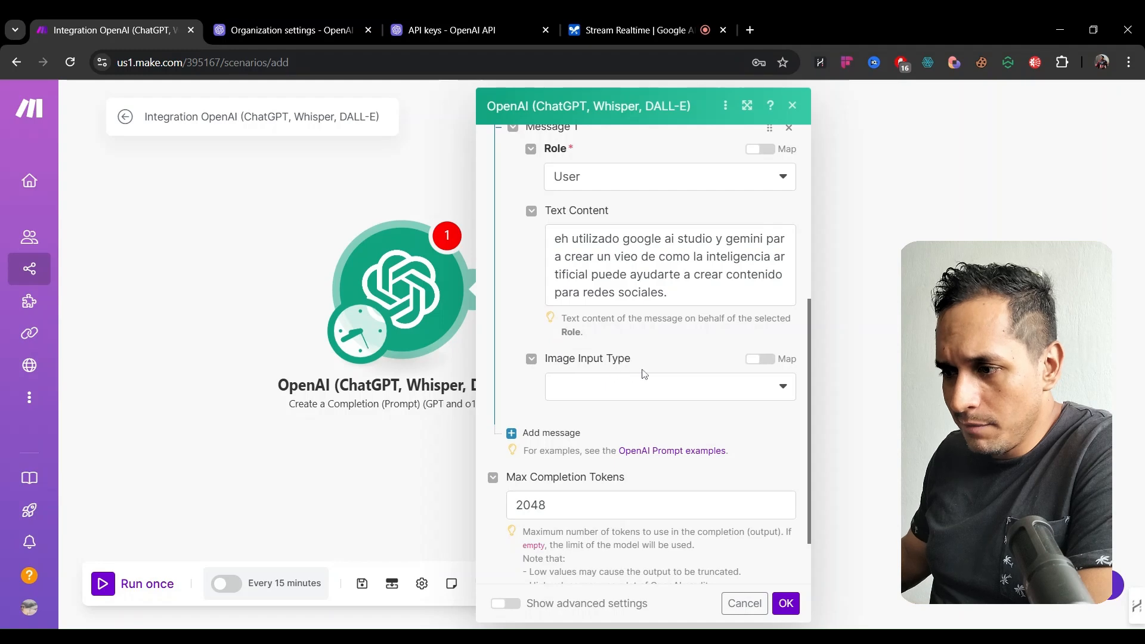
scroll(685, 370, "down", 1)
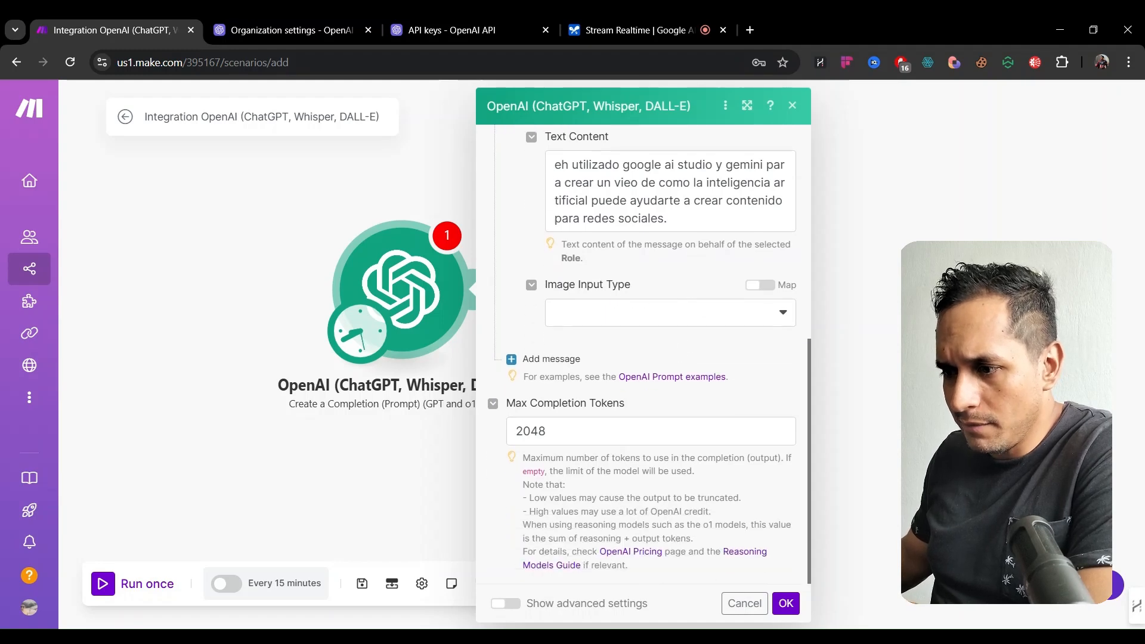
Review the OpenAI module's Message 1 role, text content, image input type and max completion tokens settings
left_click(587, 431)
left_click(678, 400)
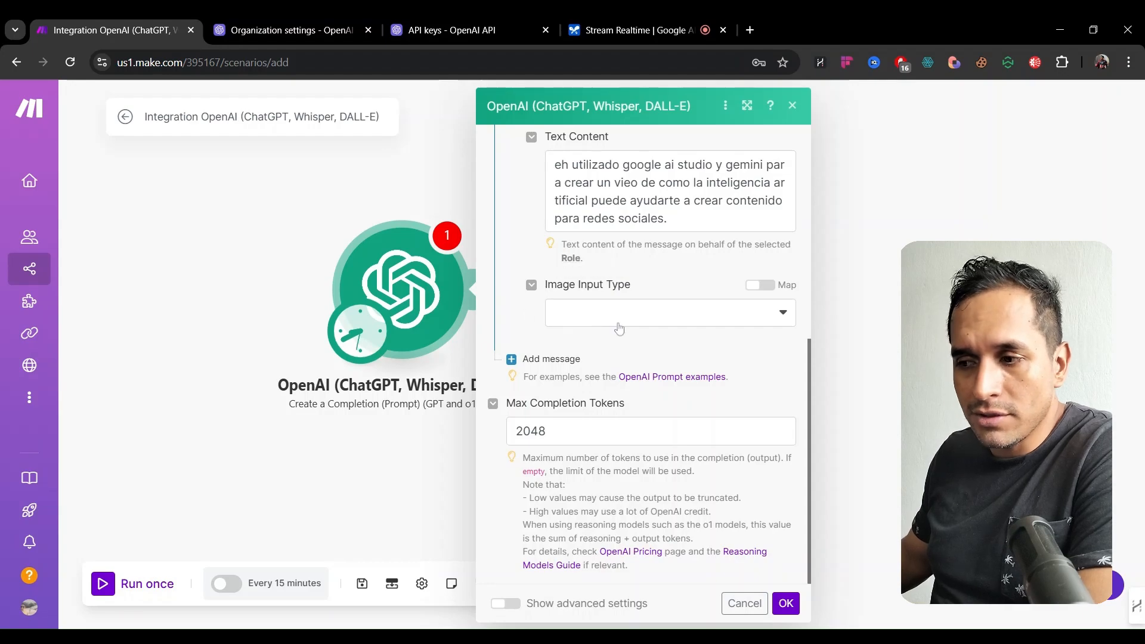
scroll(619, 328, "up", 4)
scroll(619, 328, "down", 4)
scroll(618, 326, "up", 1)
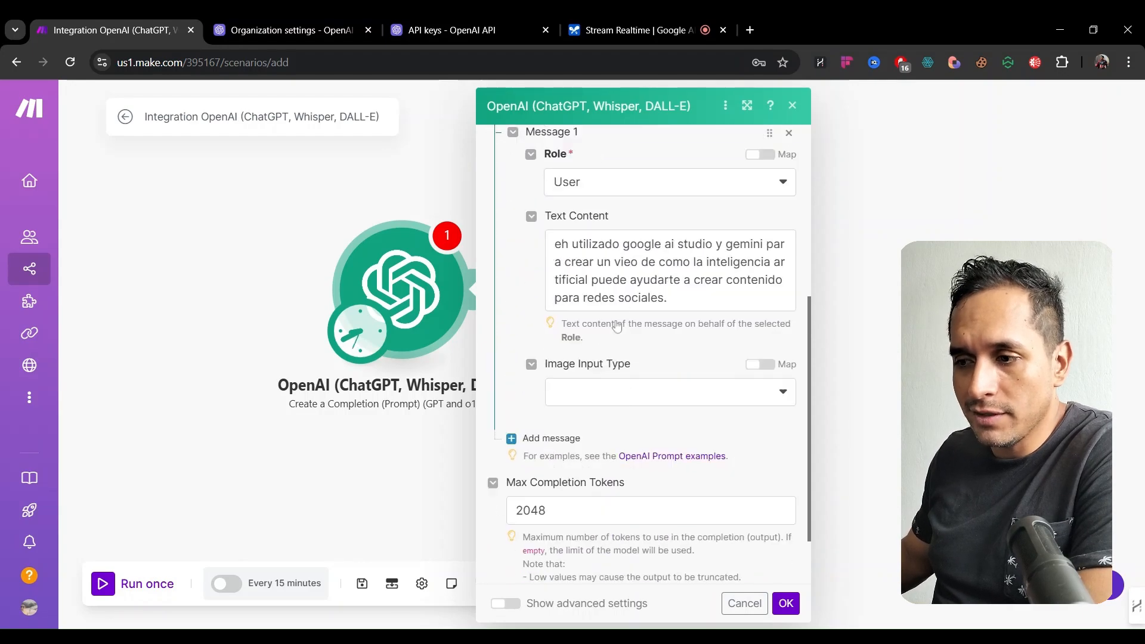
scroll(617, 326, "up", 3)
scroll(594, 303, "down", 5)
scroll(594, 309, "up", 1)
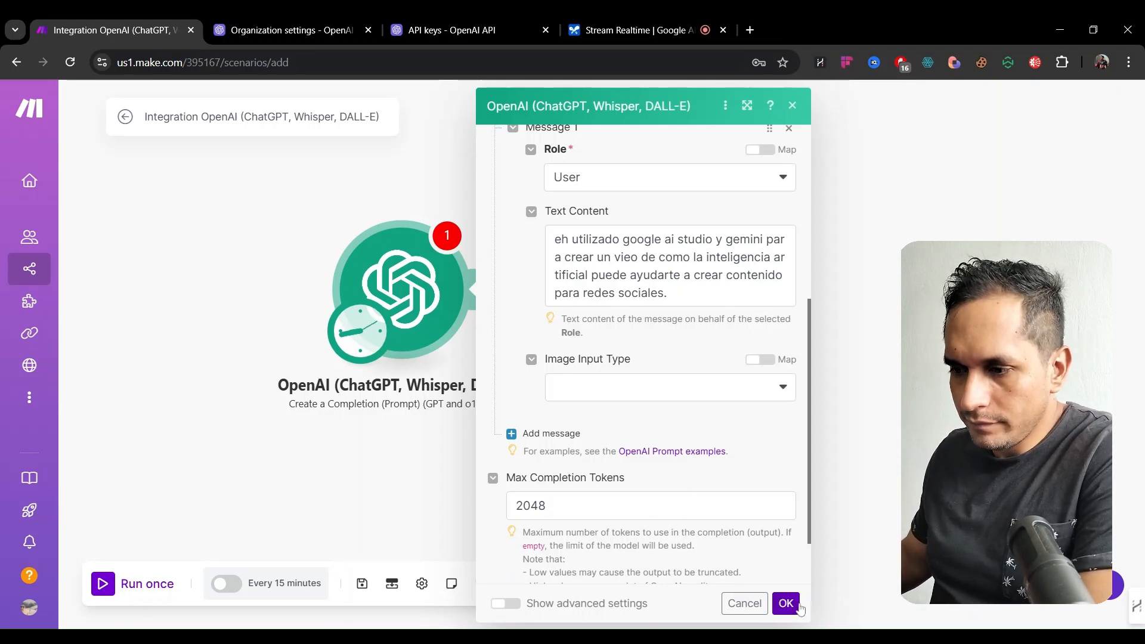
scroll(703, 417, "down", 1)
scroll(644, 358, "up", 3)
scroll(572, 316, "down", 3)
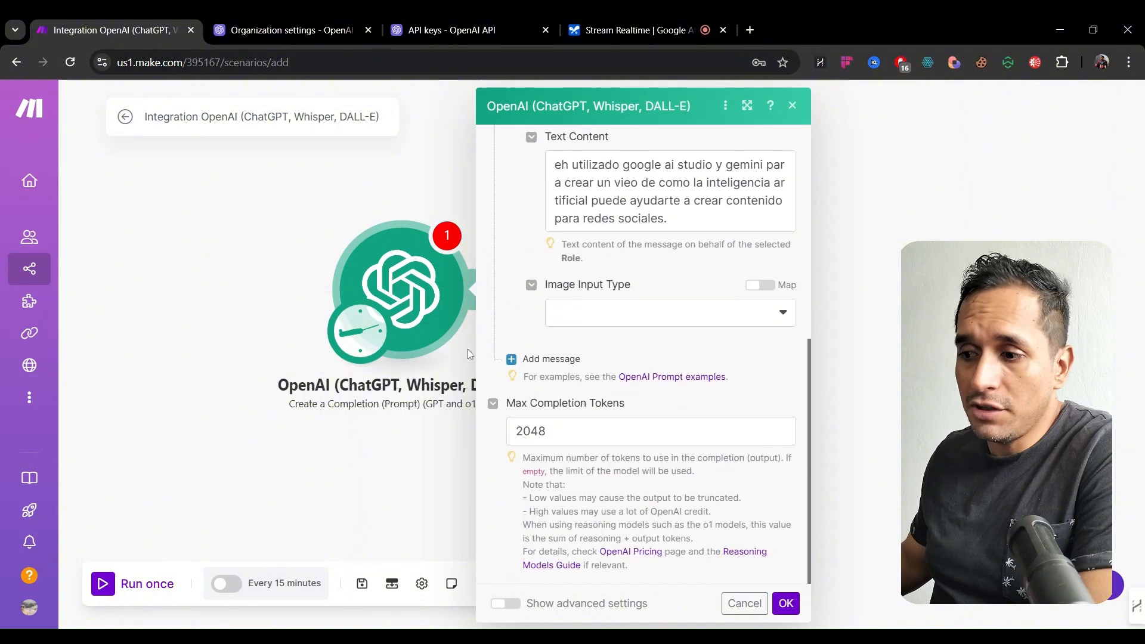
Confirm the OpenAI module's settings and run the scenario once
left_click(785, 603)
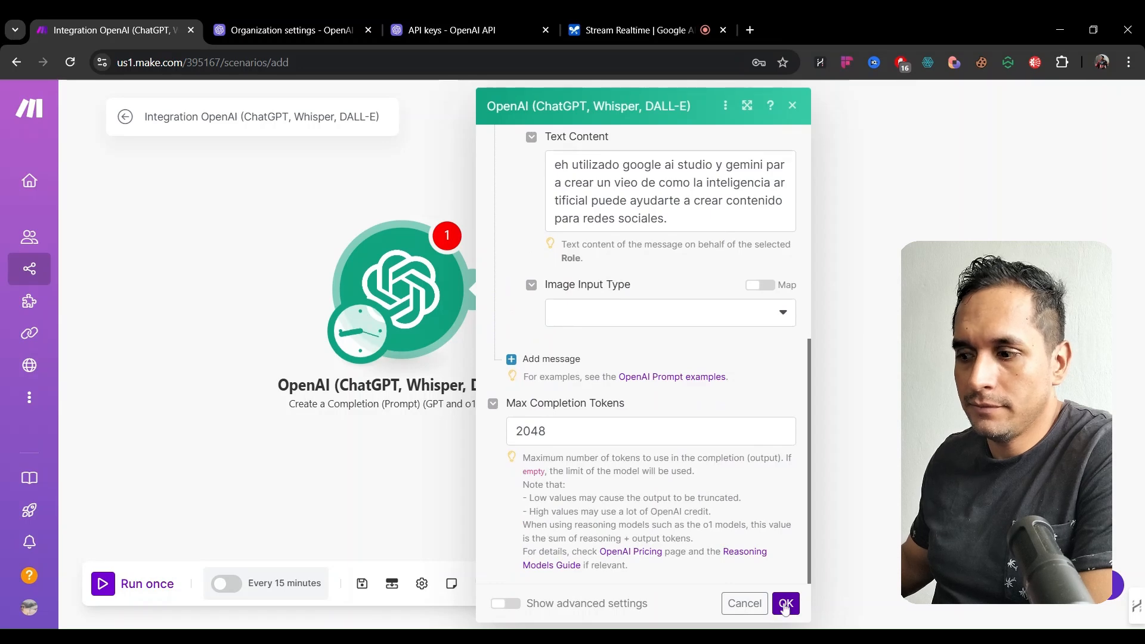
scroll(627, 239, "down", 4)
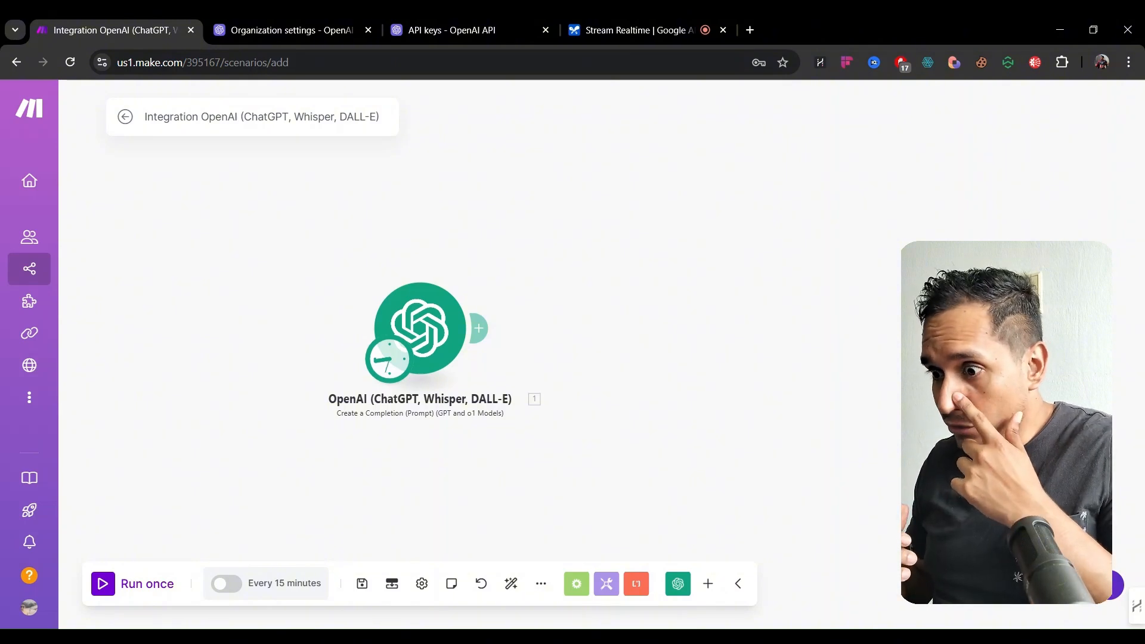
left_click_drag(422, 247, 289, 253)
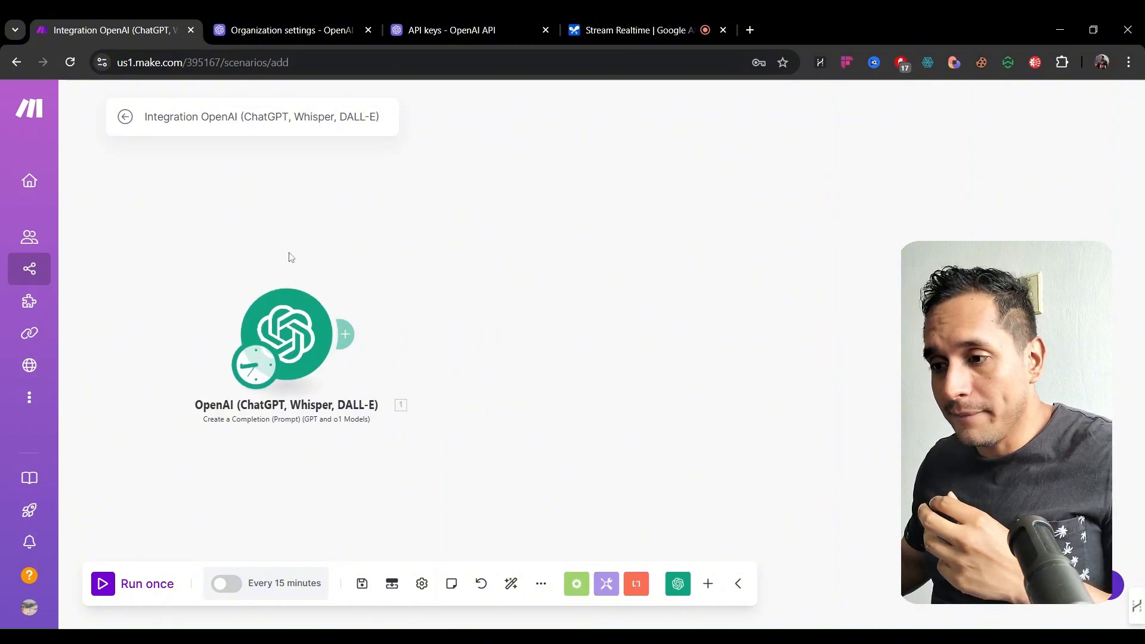
left_click_drag(191, 247, 215, 256)
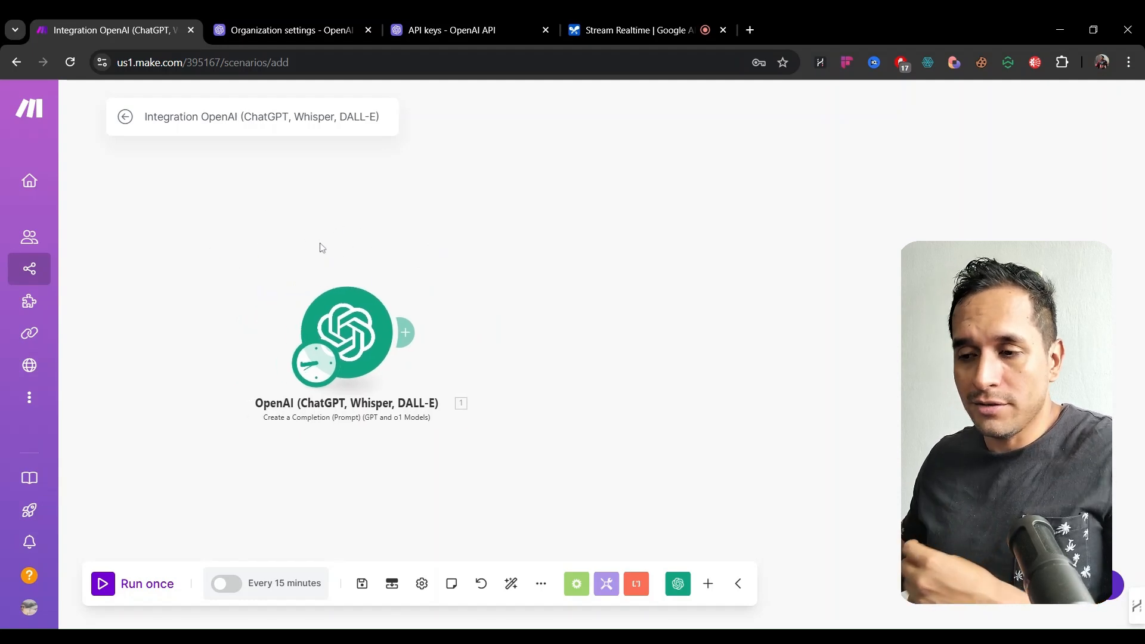
scroll(320, 247, "up", 2)
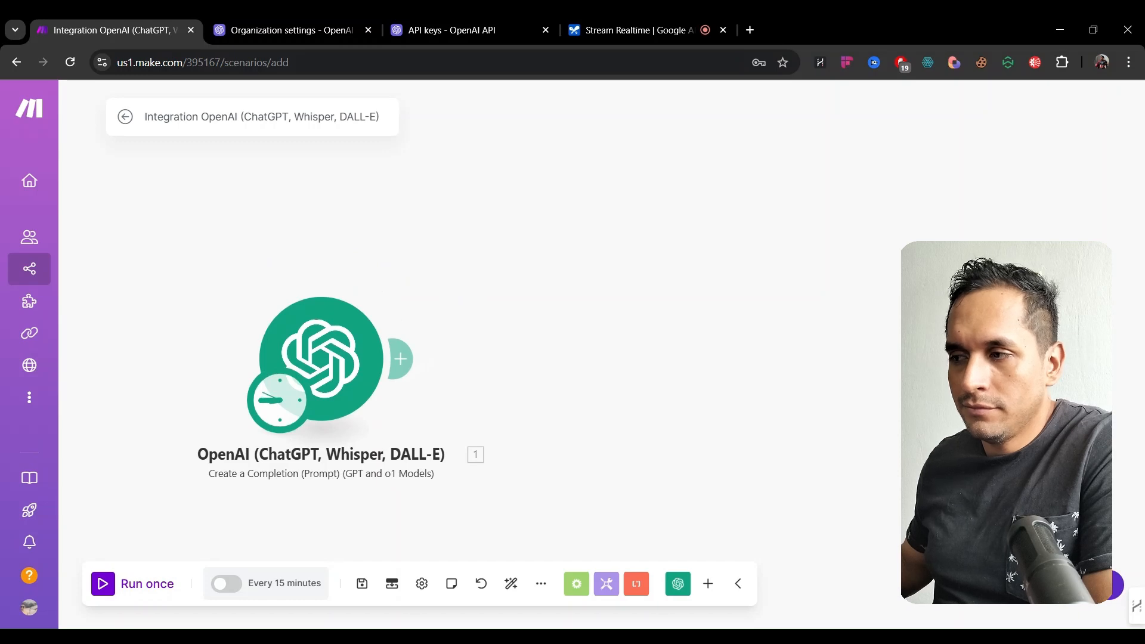
left_click(111, 586)
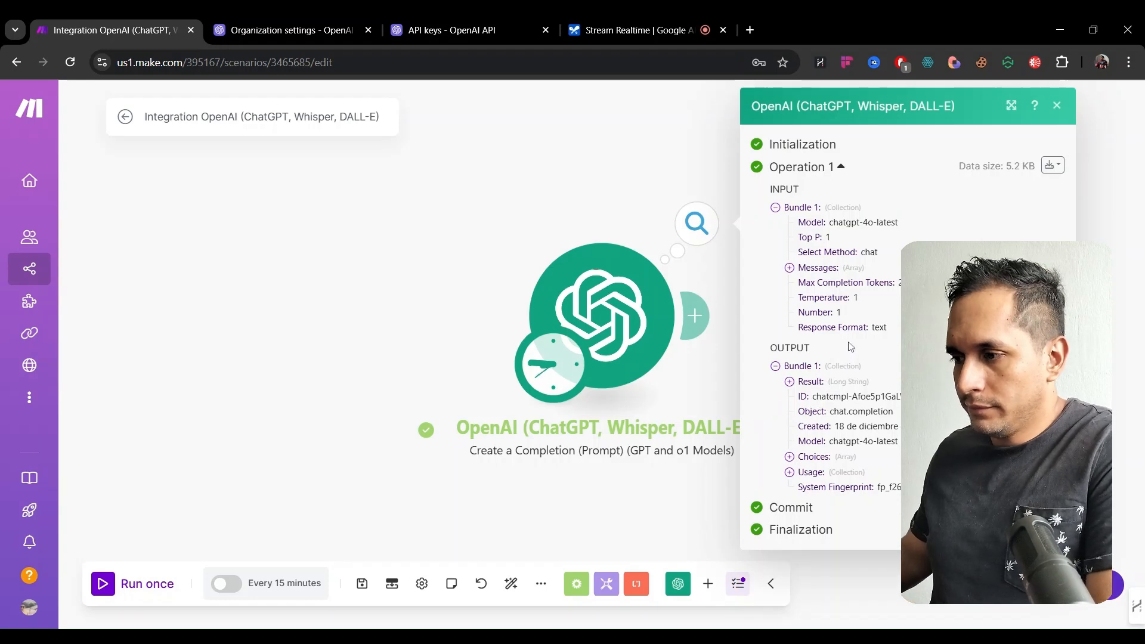
Expand the Result text in the run's output bundle and read it through to the end
double_click(791, 381)
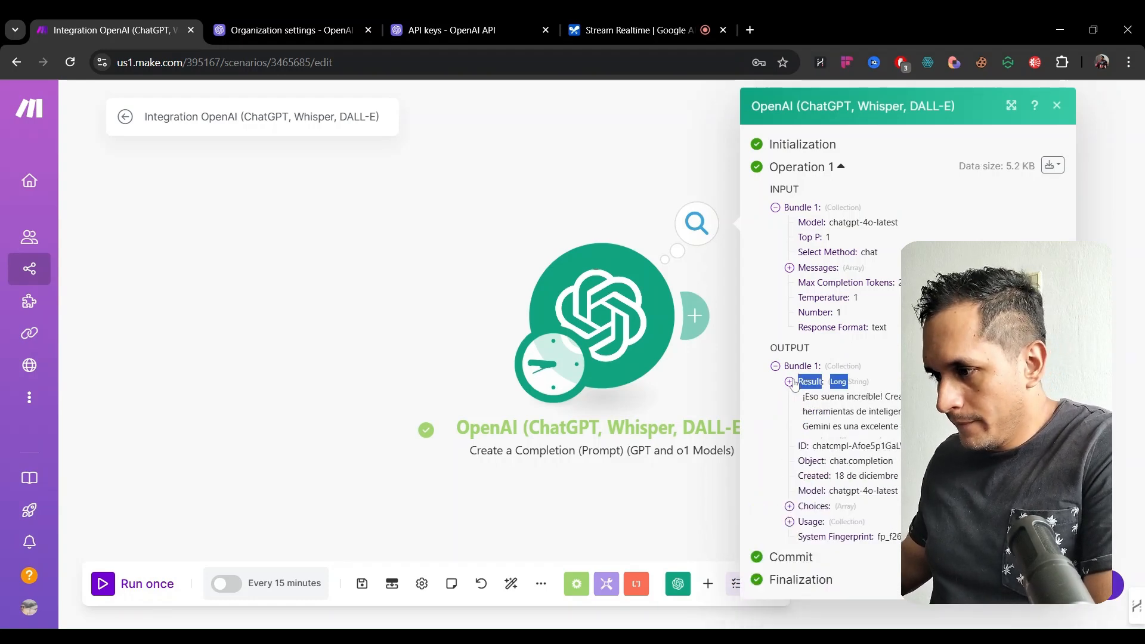
left_click(789, 381)
scroll(793, 384, "down", 1)
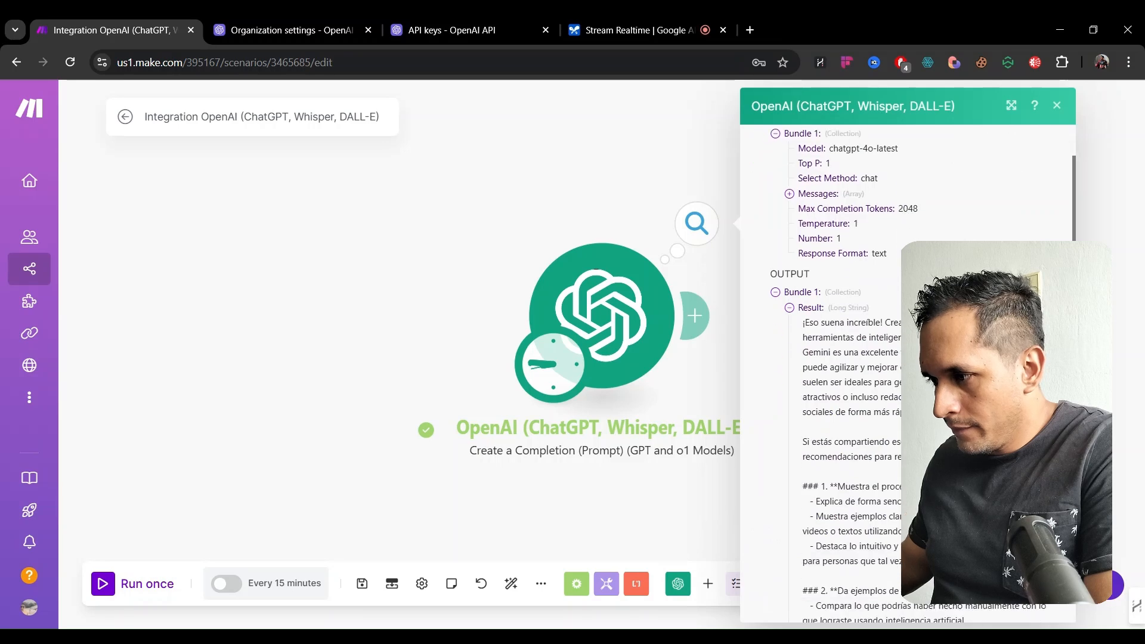
scroll(793, 383, "down", 2)
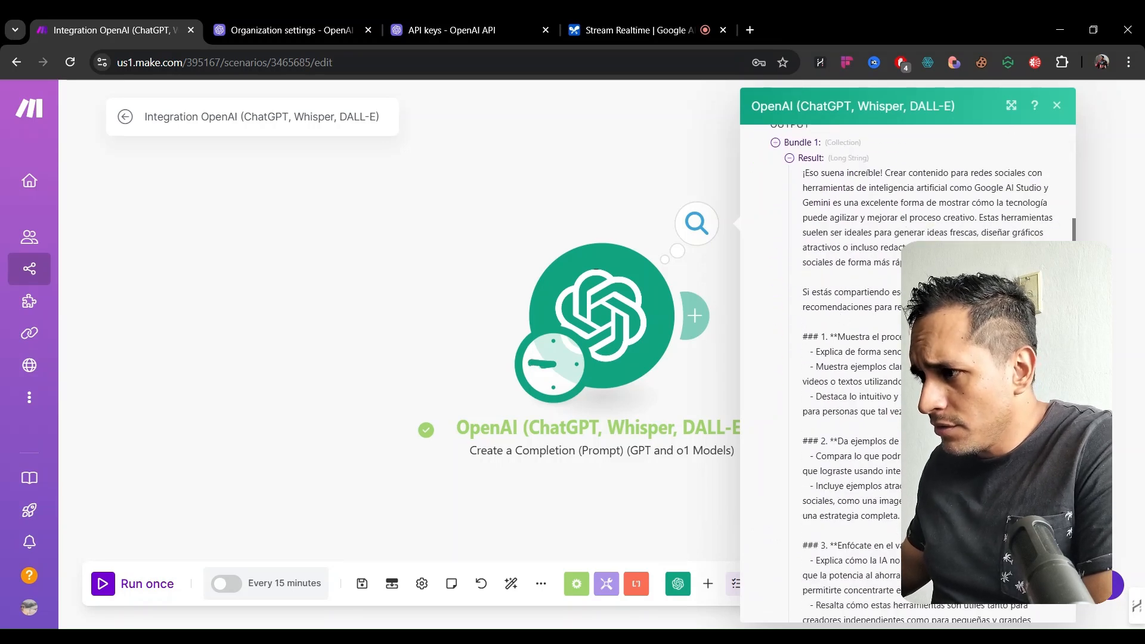
left_click_drag(850, 189, 922, 192)
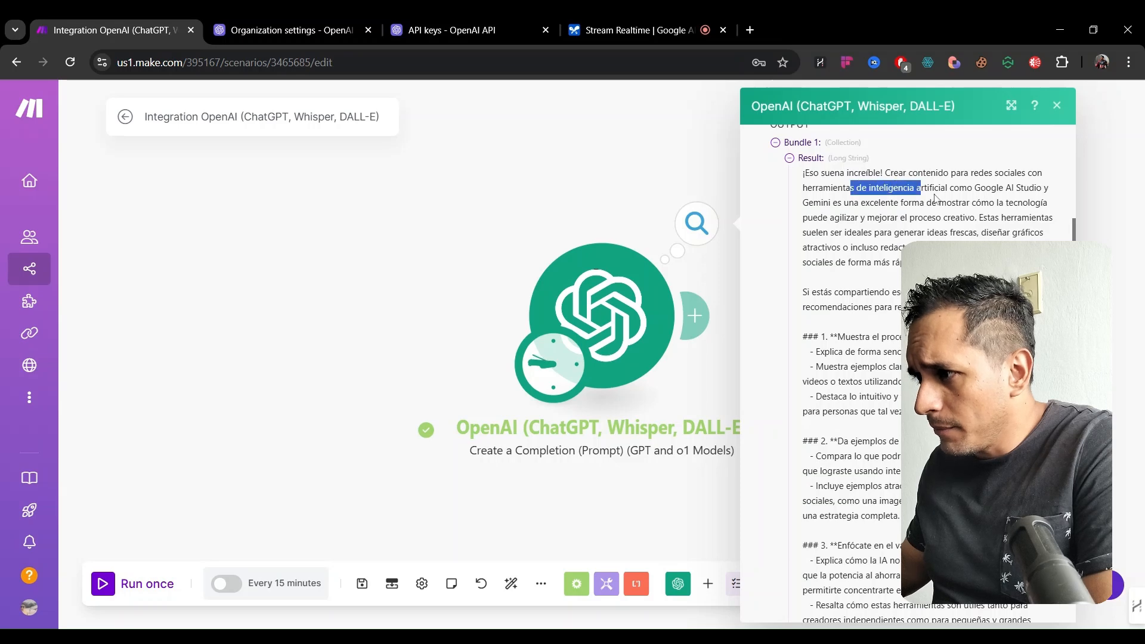
left_click(994, 194)
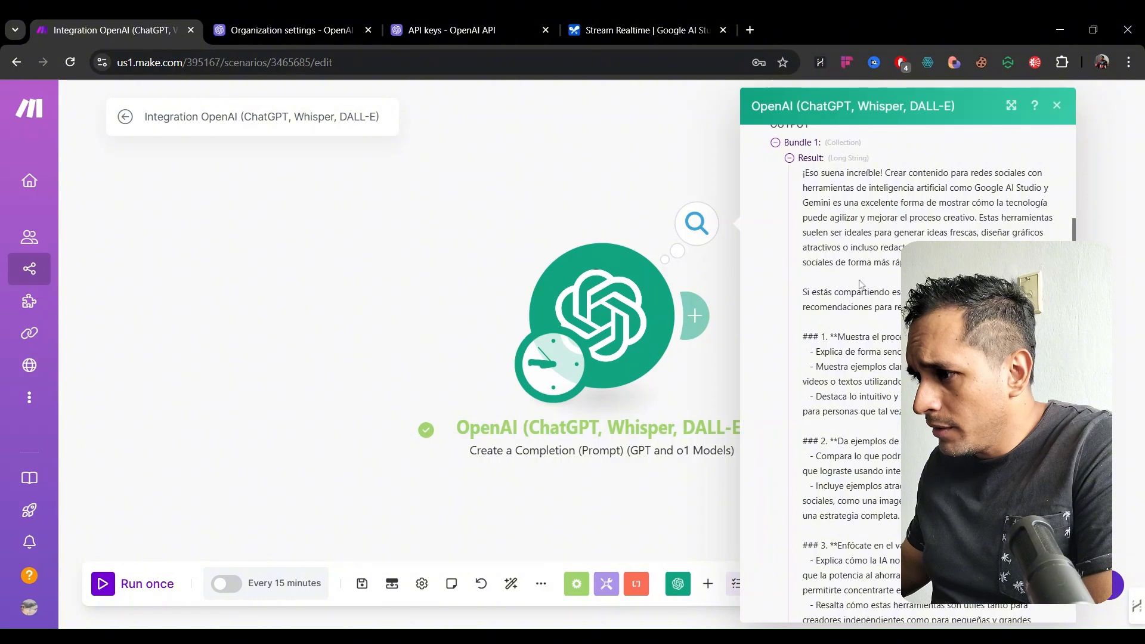
left_click_drag(851, 292, 953, 293)
left_click(954, 292)
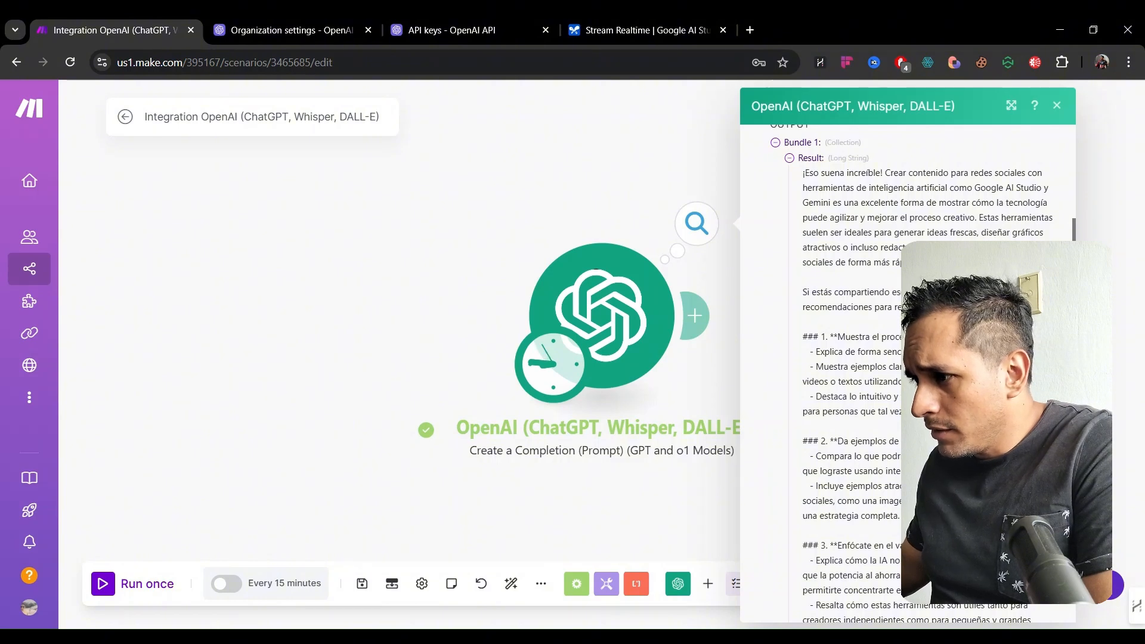
left_click_drag(827, 307, 918, 307)
left_click(918, 307)
scroll(887, 304, "down", 1)
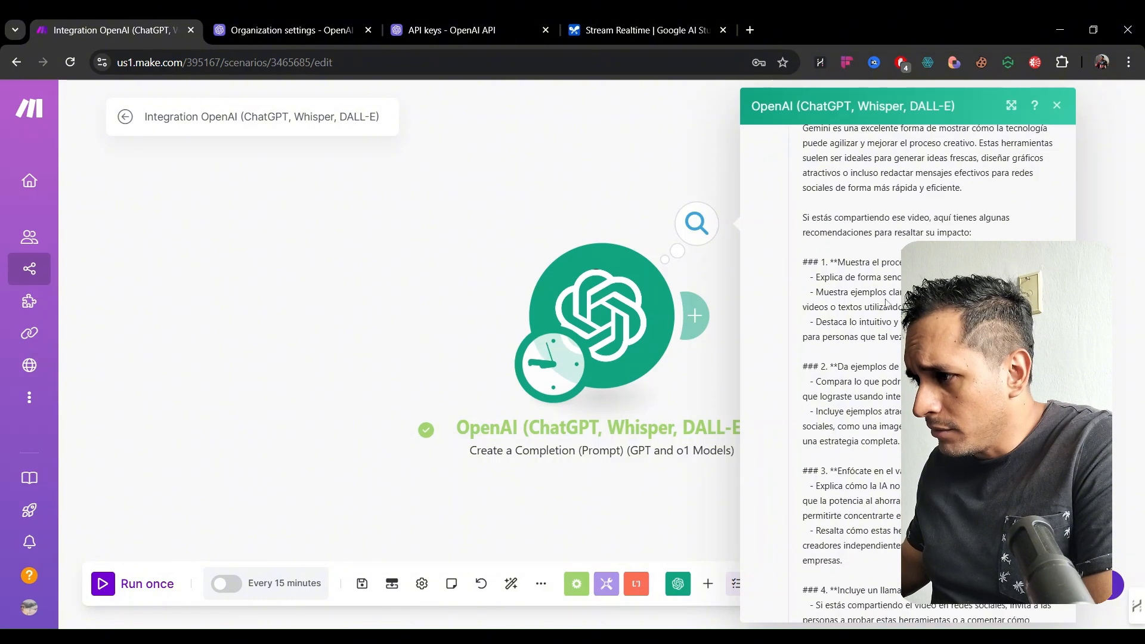
scroll(886, 304, "down", 5)
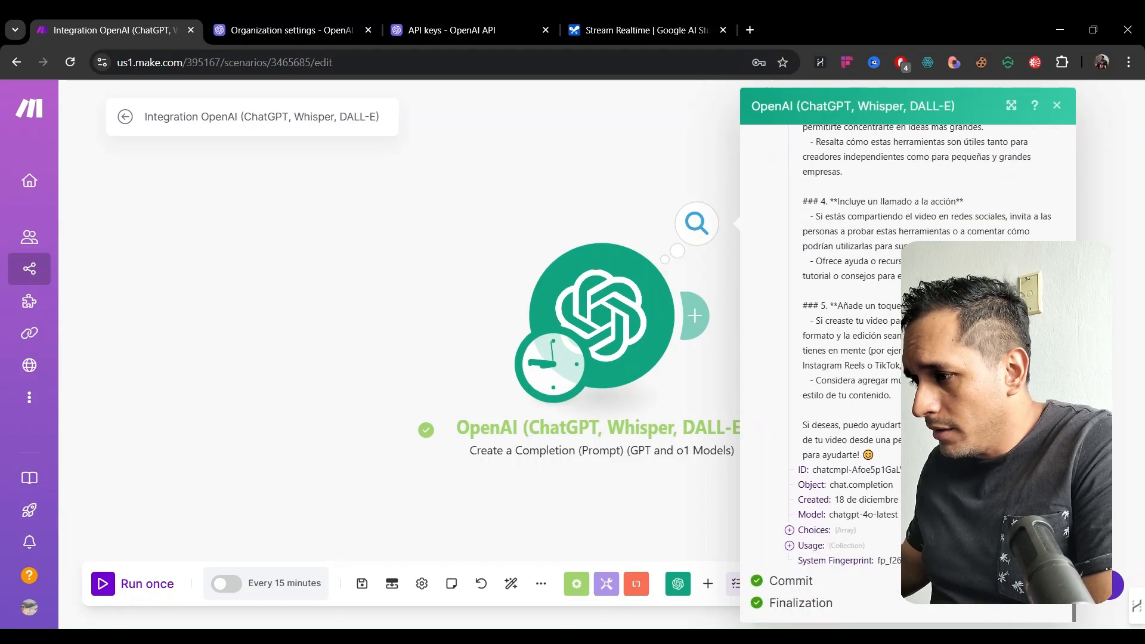
scroll(887, 304, "up", 10)
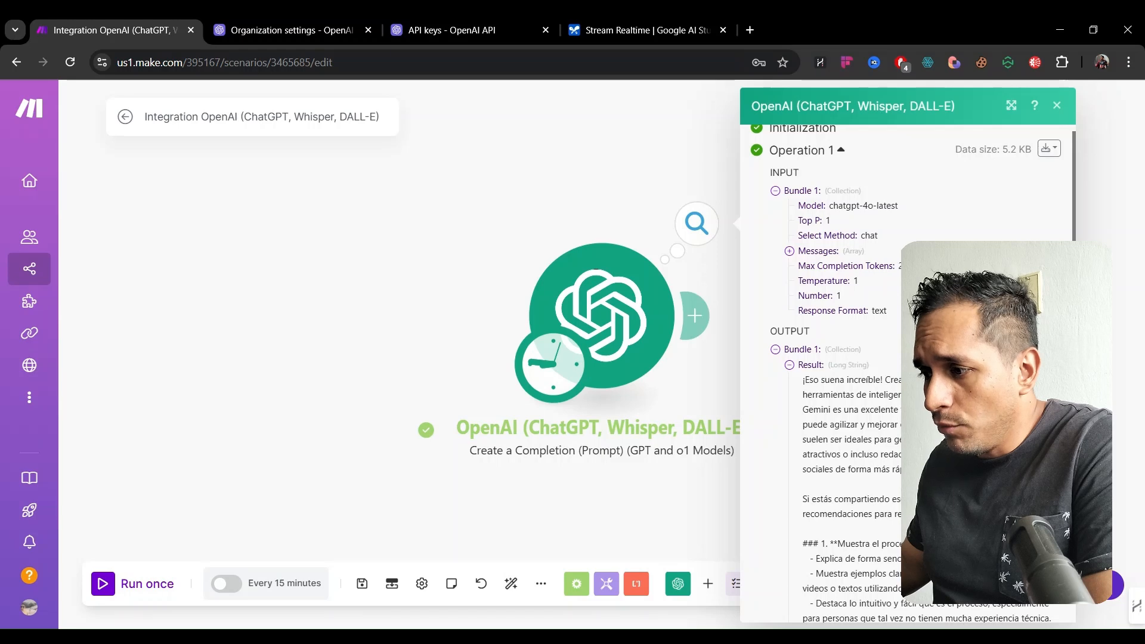
Reread the generated response's introduction and check the formatting of its numbered recommendations
scroll(886, 304, "down", 4)
scroll(886, 304, "up", 2)
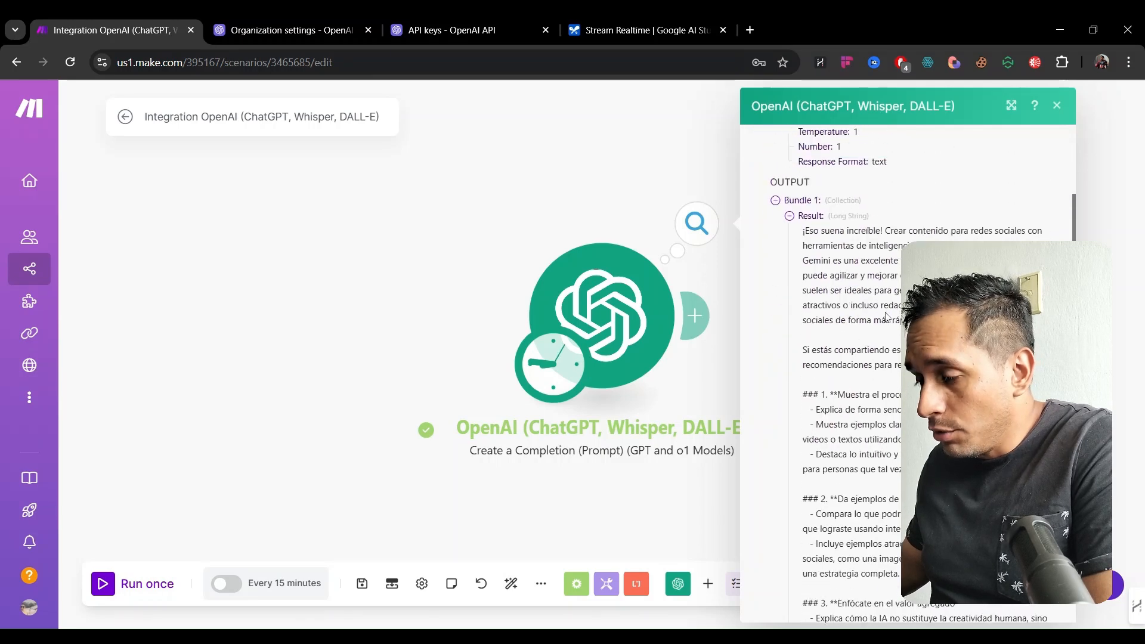
left_click_drag(802, 231, 960, 320)
left_click_drag(953, 350, 960, 365)
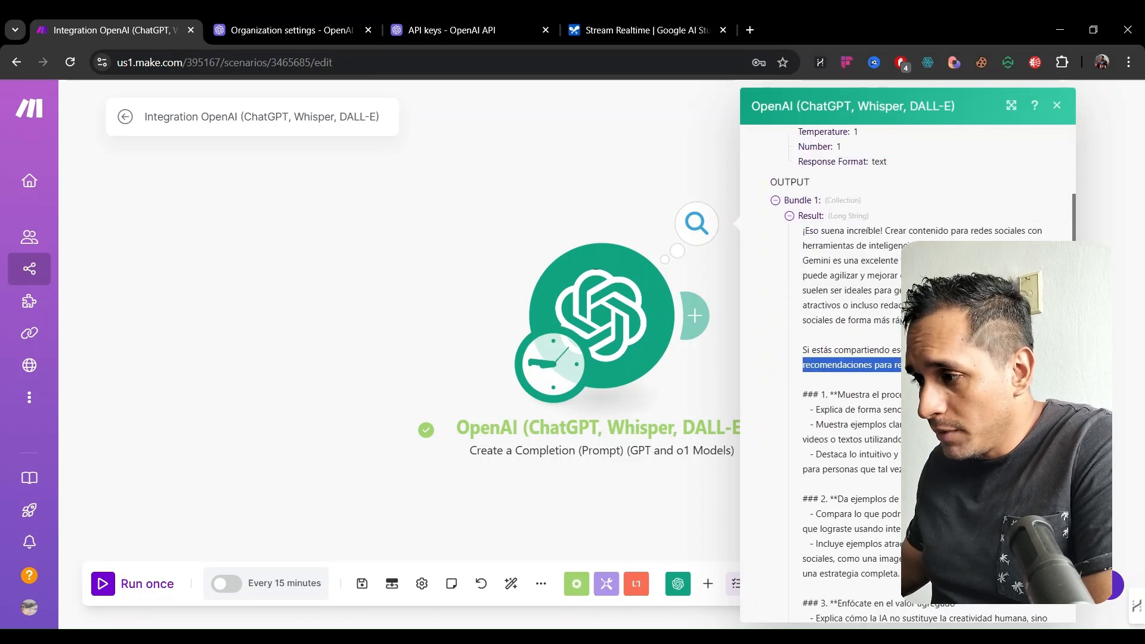
left_click(959, 366)
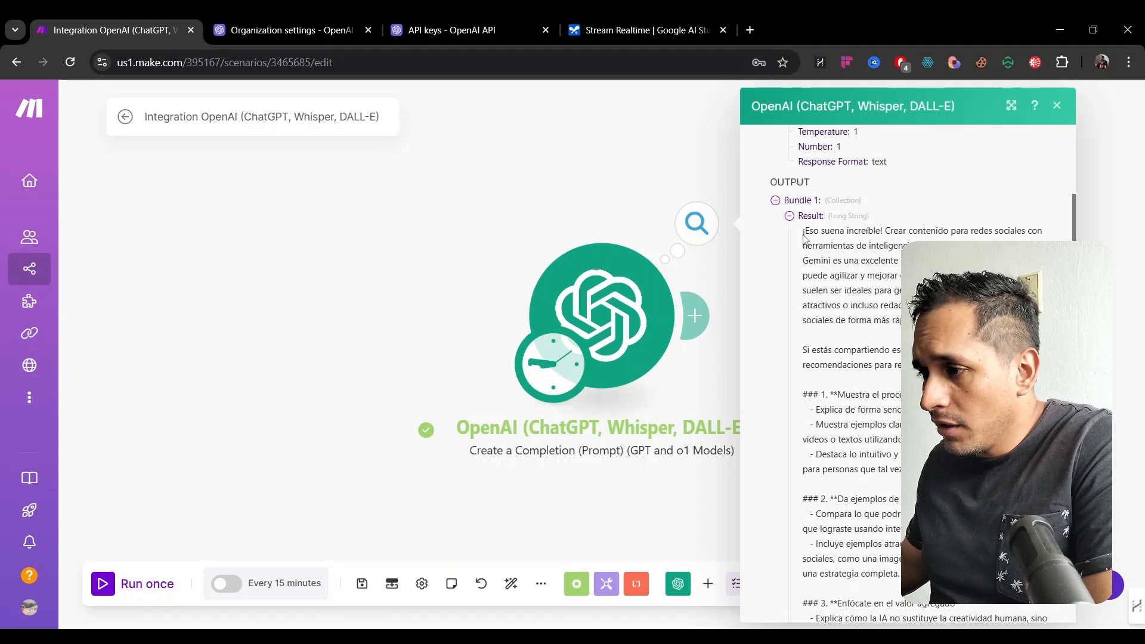
left_click_drag(802, 237, 960, 365)
left_click(960, 365)
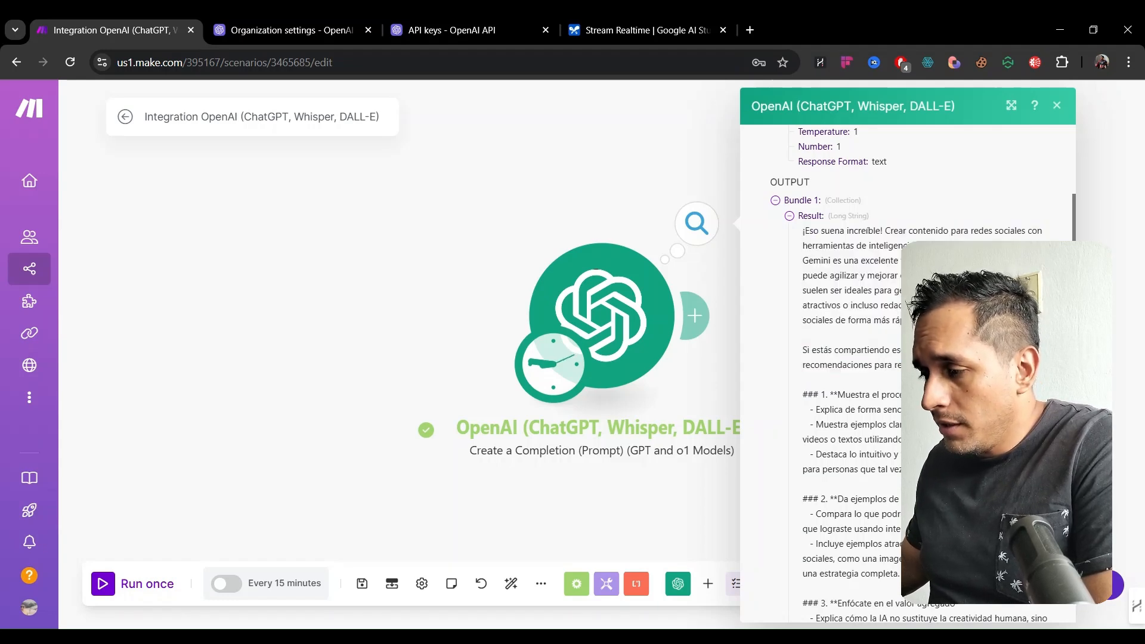
left_click_drag(802, 232, 930, 365)
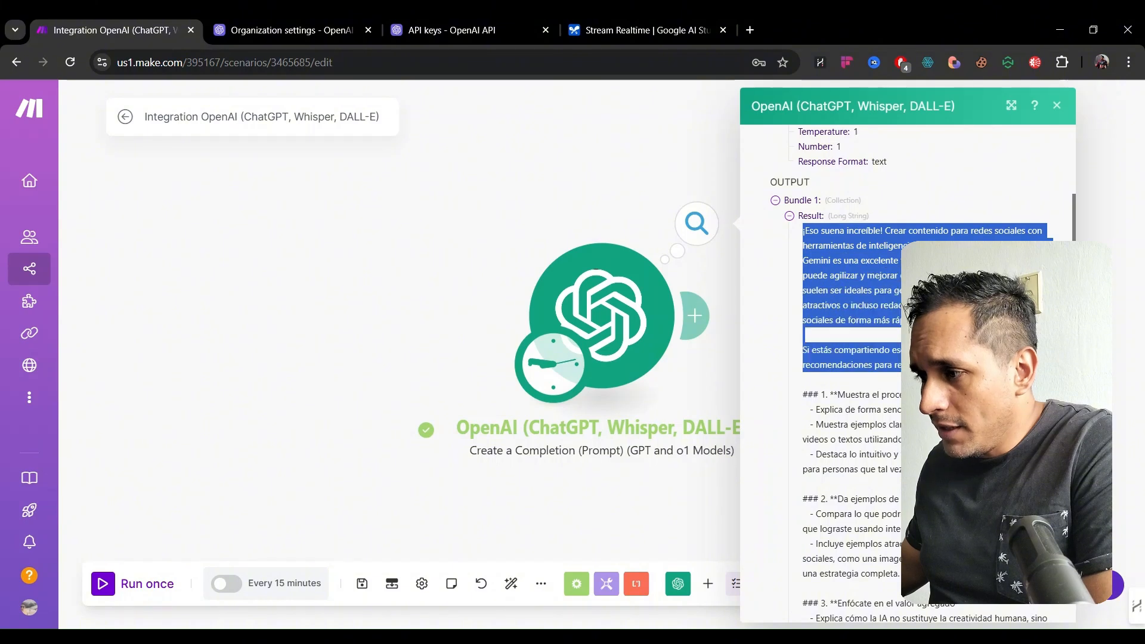
left_click(930, 366)
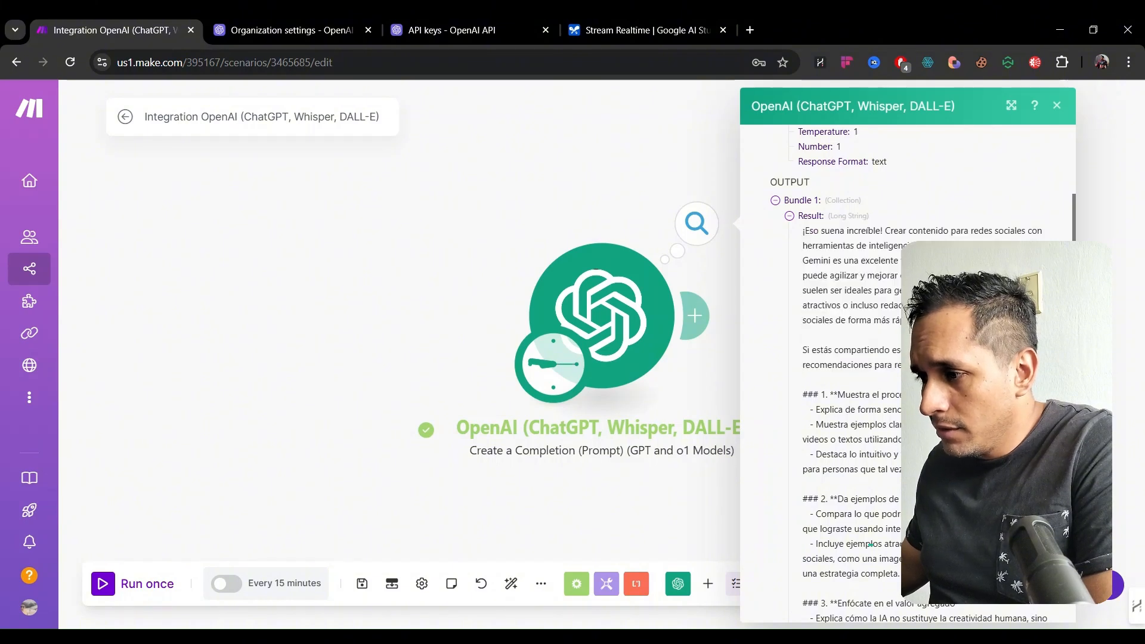
scroll(827, 330, "down", 1)
mouse_move(818, 320)
left_mouse_down()
mouse_move(802, 320)
mouse_move(837, 320)
left_mouse_up()
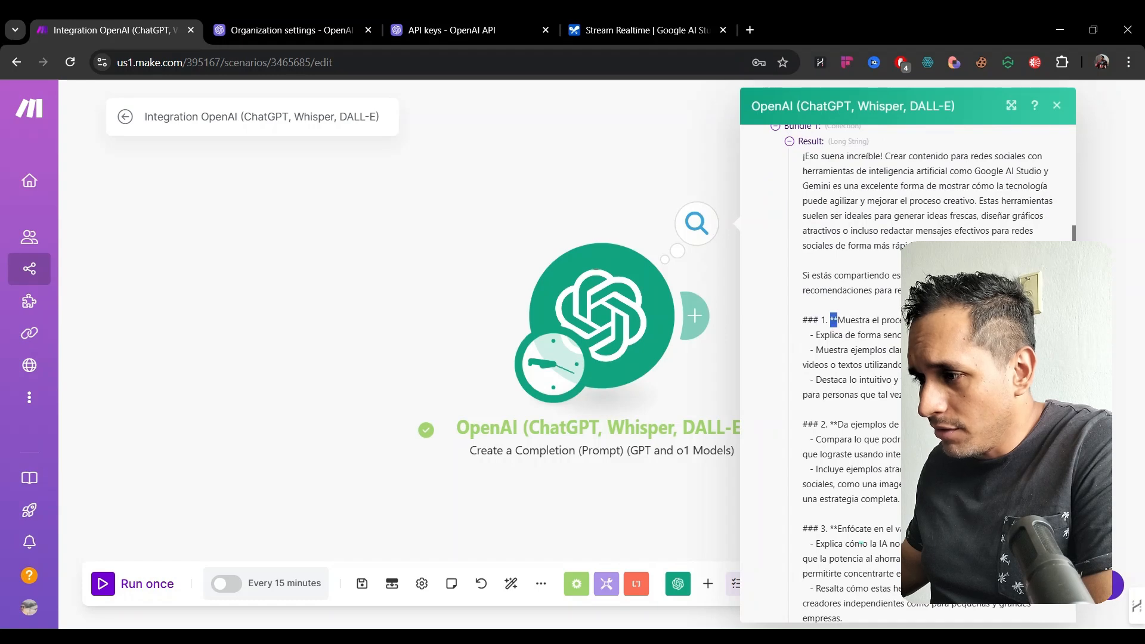
left_click(836, 321)
scroll(837, 320, "down", 3)
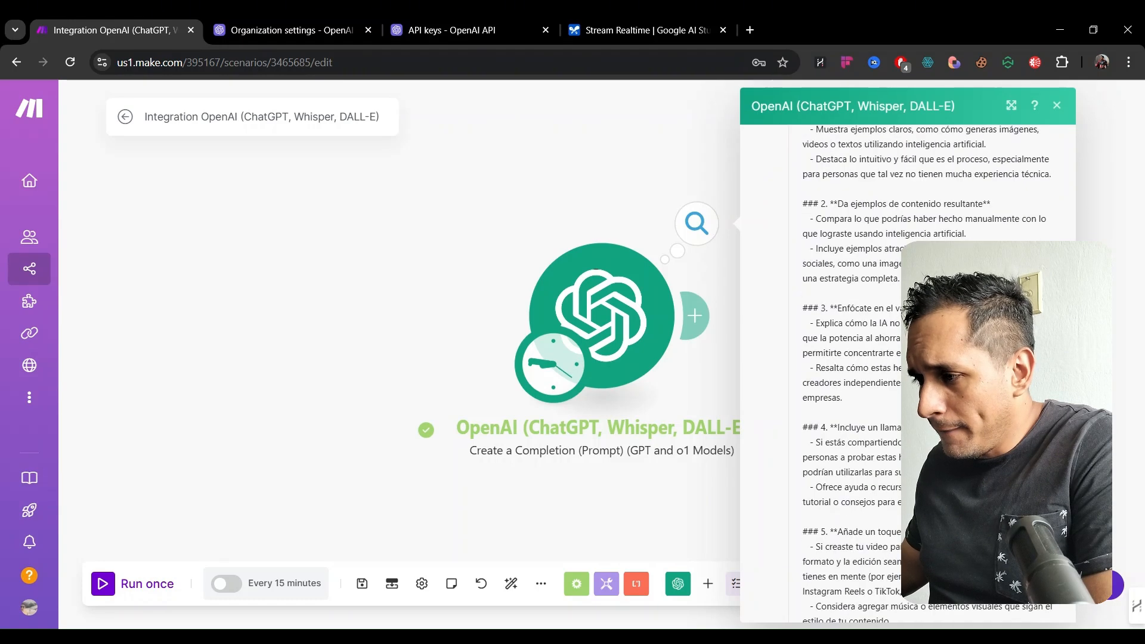
scroll(837, 320, "up", 3)
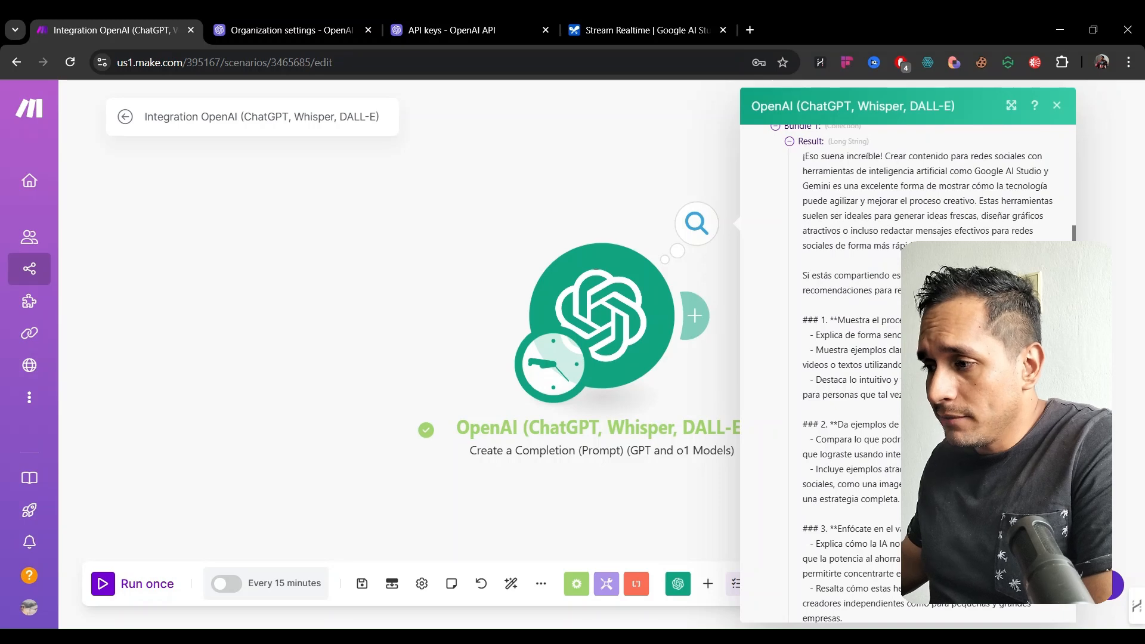
scroll(836, 321, "up", 1)
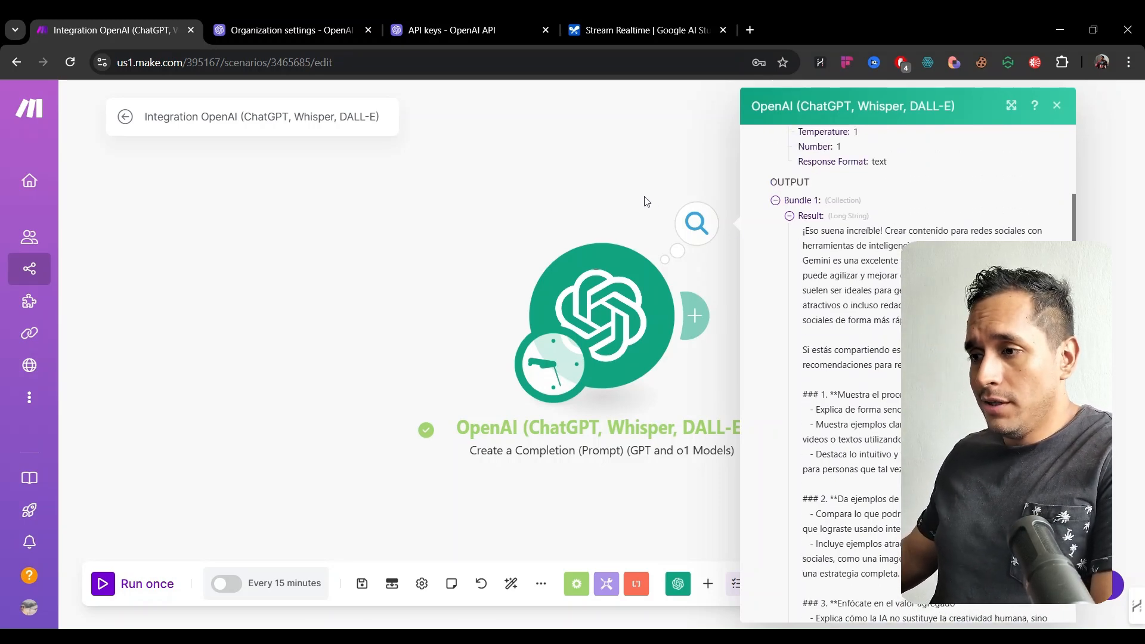
Collapse the Result text and expand the output bundle's Usage and Choices entries to examine them
left_click_drag(646, 200, 504, 179)
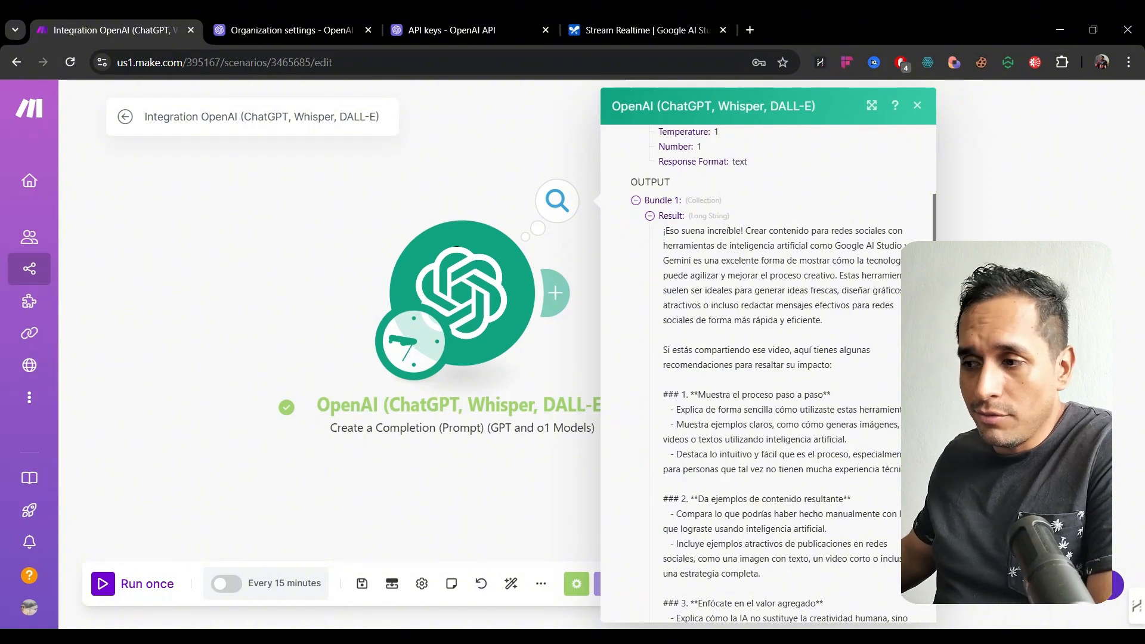
left_click(649, 216)
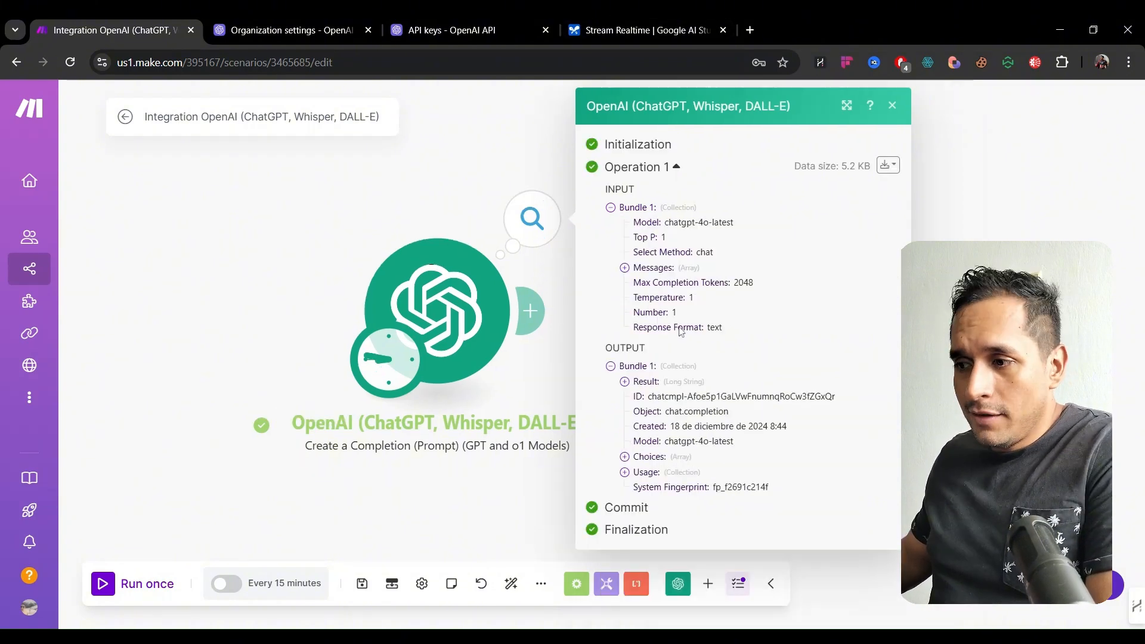
left_click(639, 471)
left_click(632, 457)
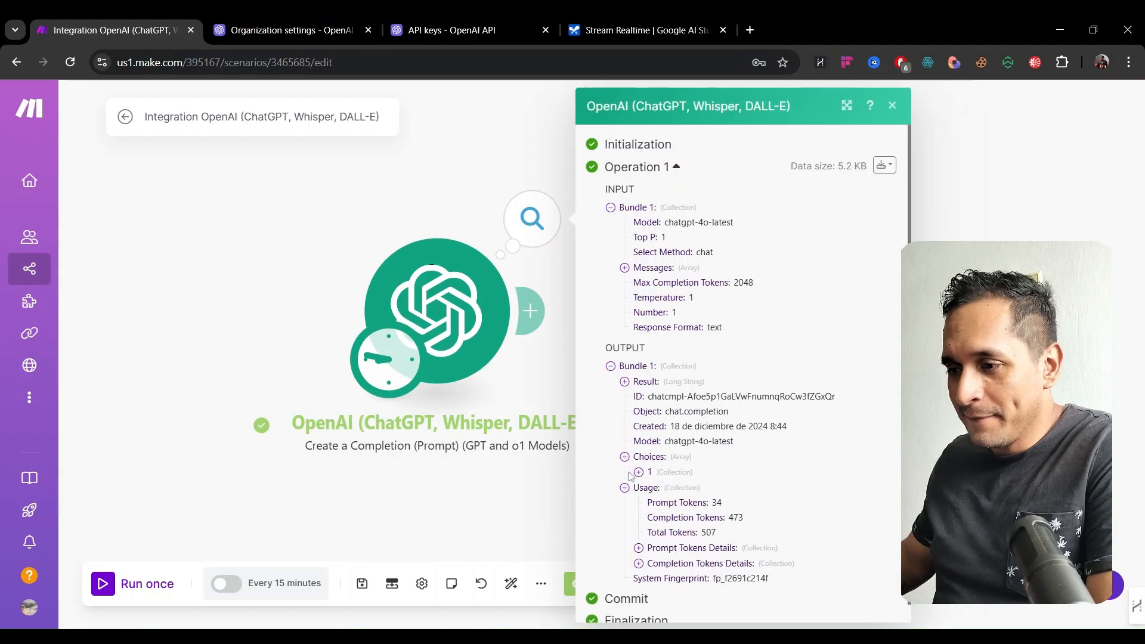
Expand the Result text again, look over its opening paragraphs, and close the run output
left_click(653, 382)
scroll(654, 385, "down", 4)
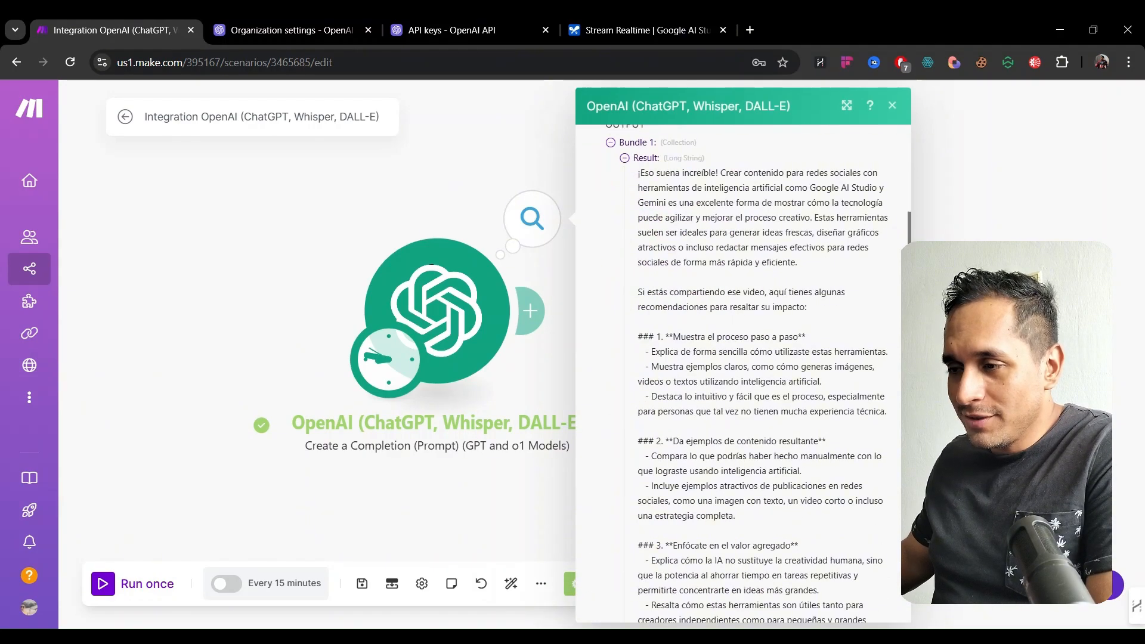
left_click_drag(638, 188, 675, 309)
left_click(674, 332)
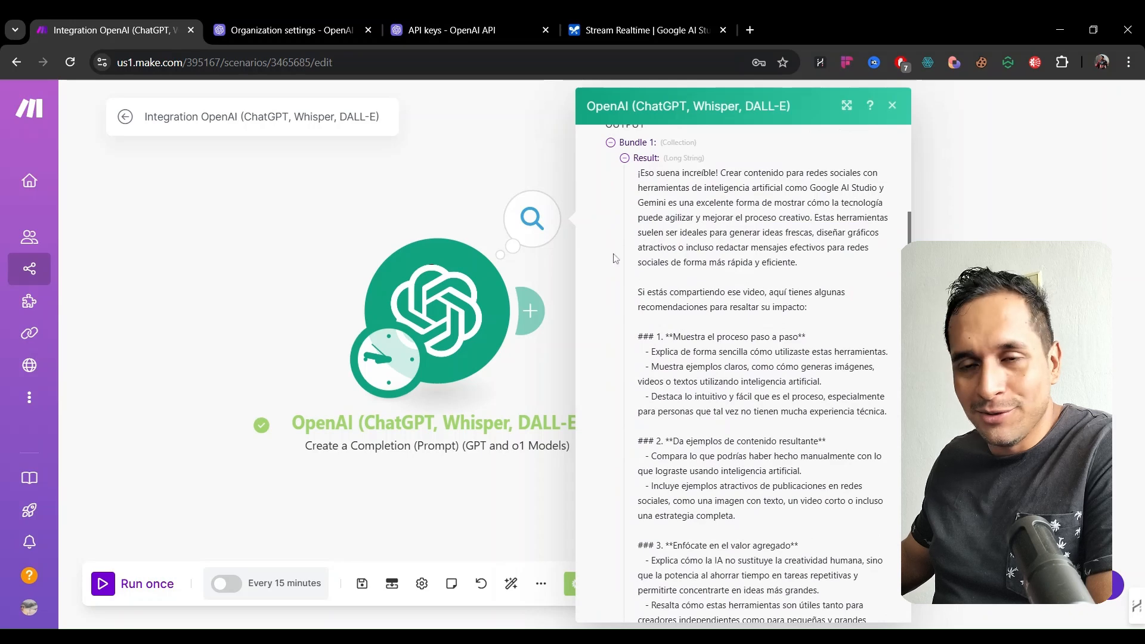
left_click(460, 185)
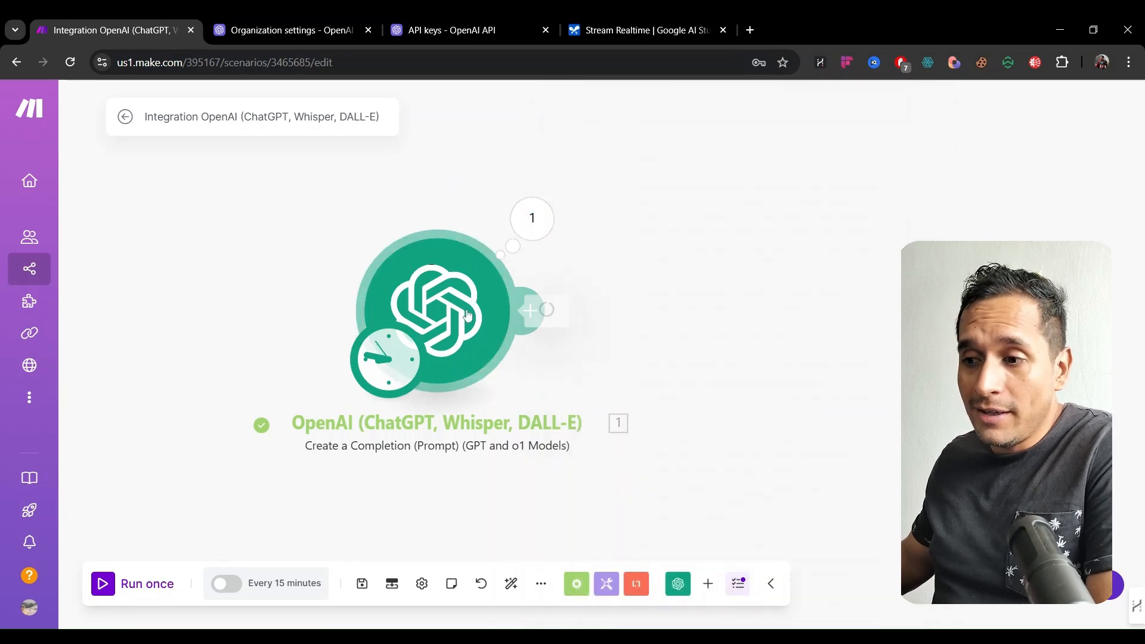
Open the OpenAI module's settings and clear all the existing Text Content of the User message
left_click(466, 316)
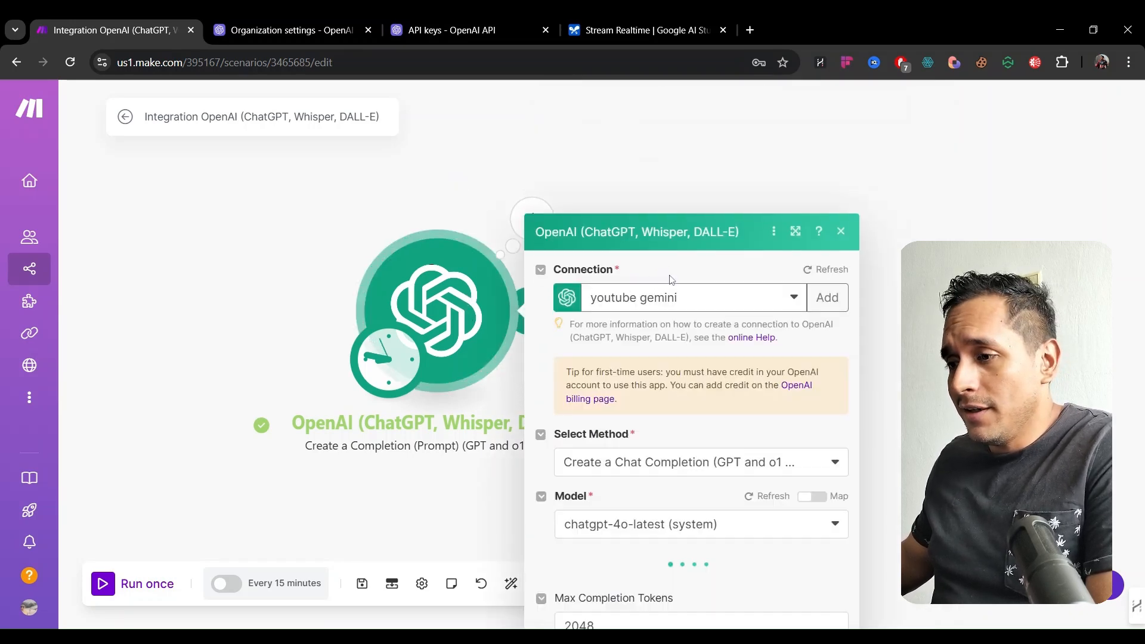
scroll(672, 280, "down", 2)
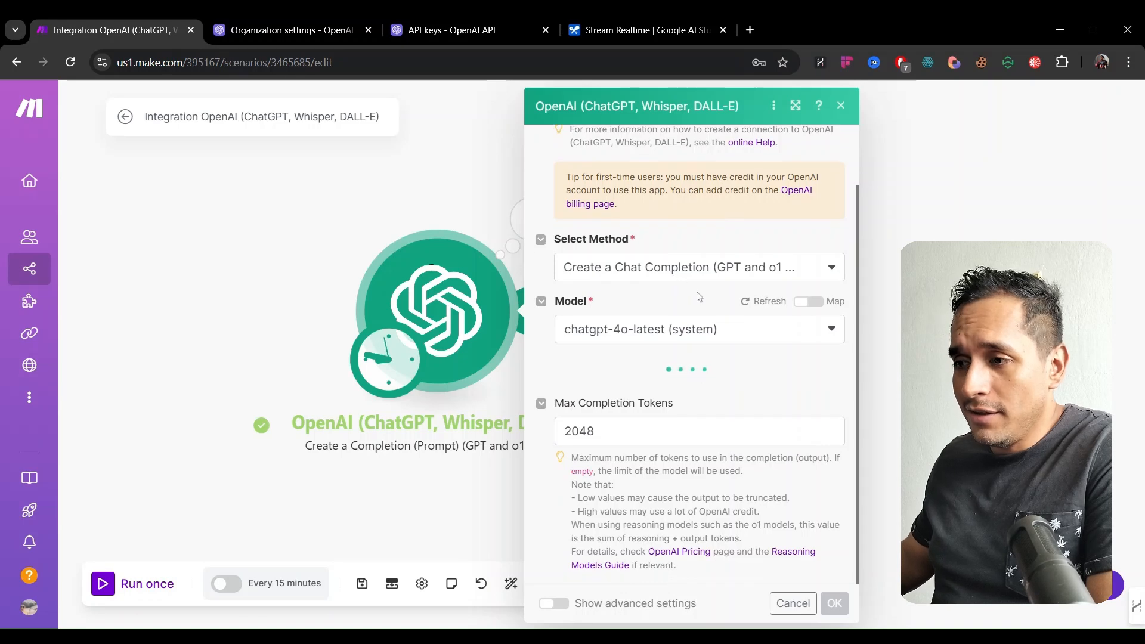
scroll(703, 295, "down", 5)
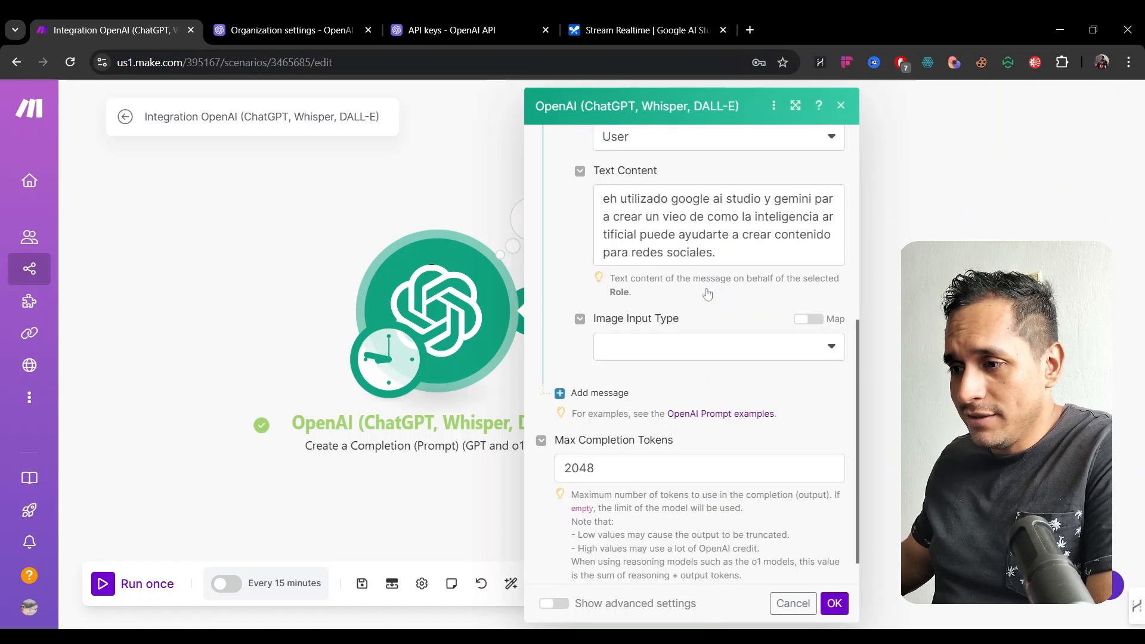
left_click_drag(718, 253, 612, 218)
key("BackSpace")
key("BackSpace")
key("BackSpace")
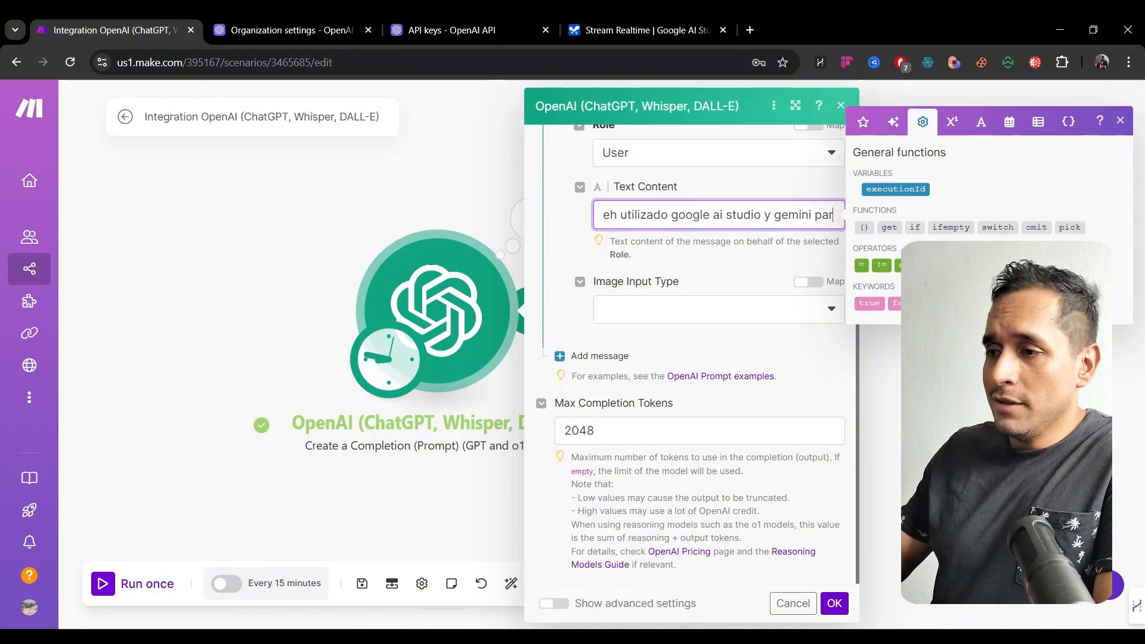
key("BackSpace")
key("BackSpace")
key("BackSpace")
key("BackSpace")
key("BackSpace")
key("BackSpace")
key("BackSpace")
key("BackSpace")
key("BackSpace")
key("BackSpace")
key("BackSpace")
key("ctrl+a")
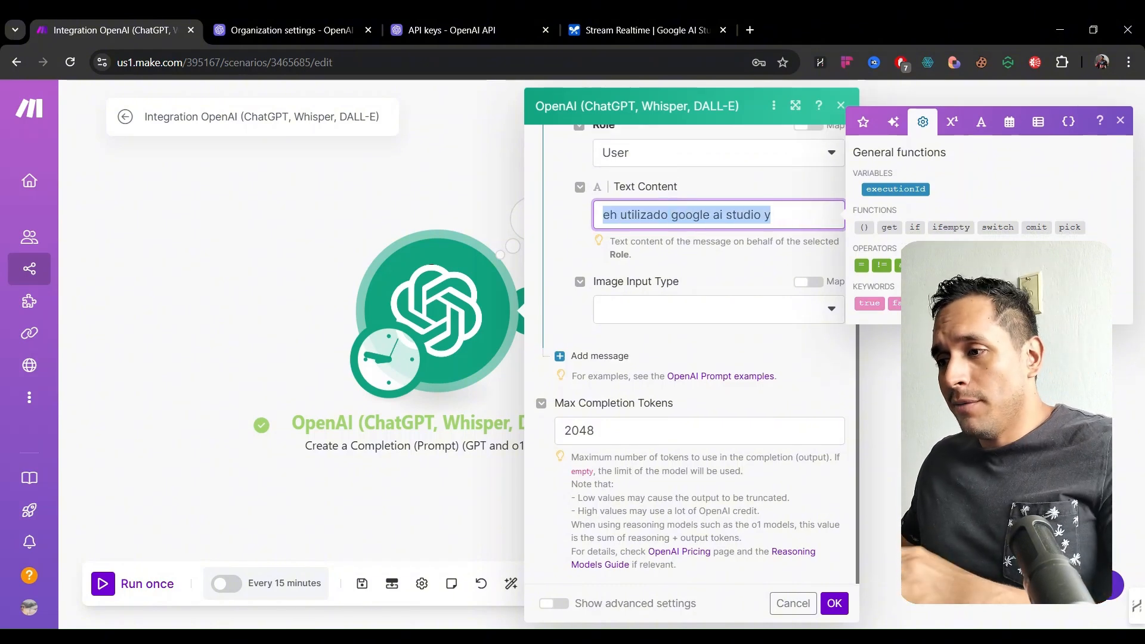
key("BackSpace")
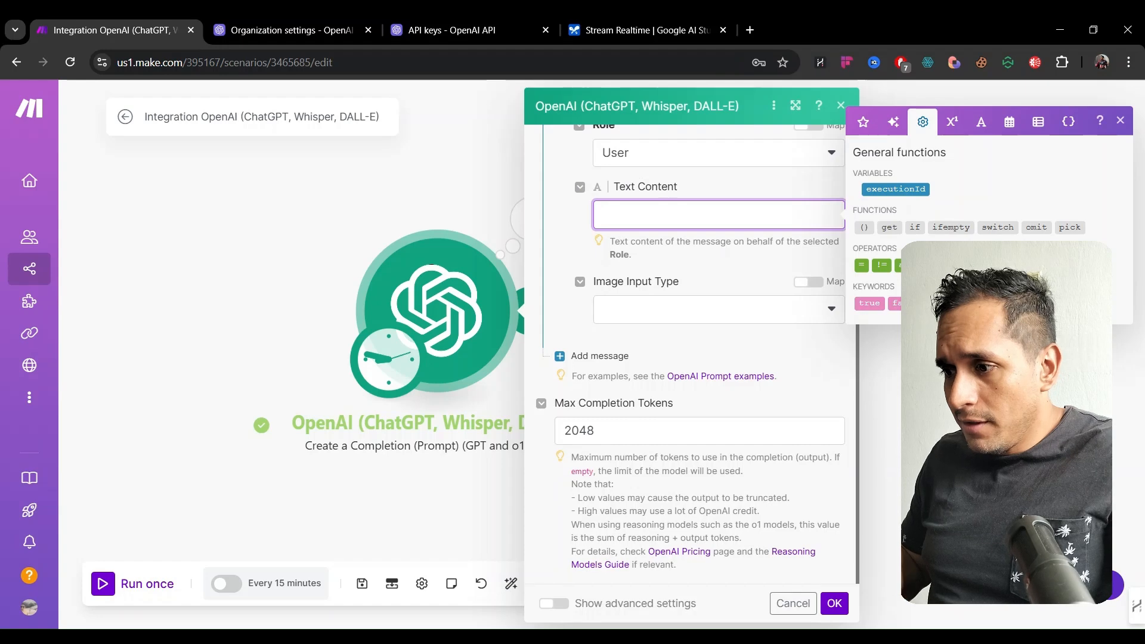
type("Quiero ")
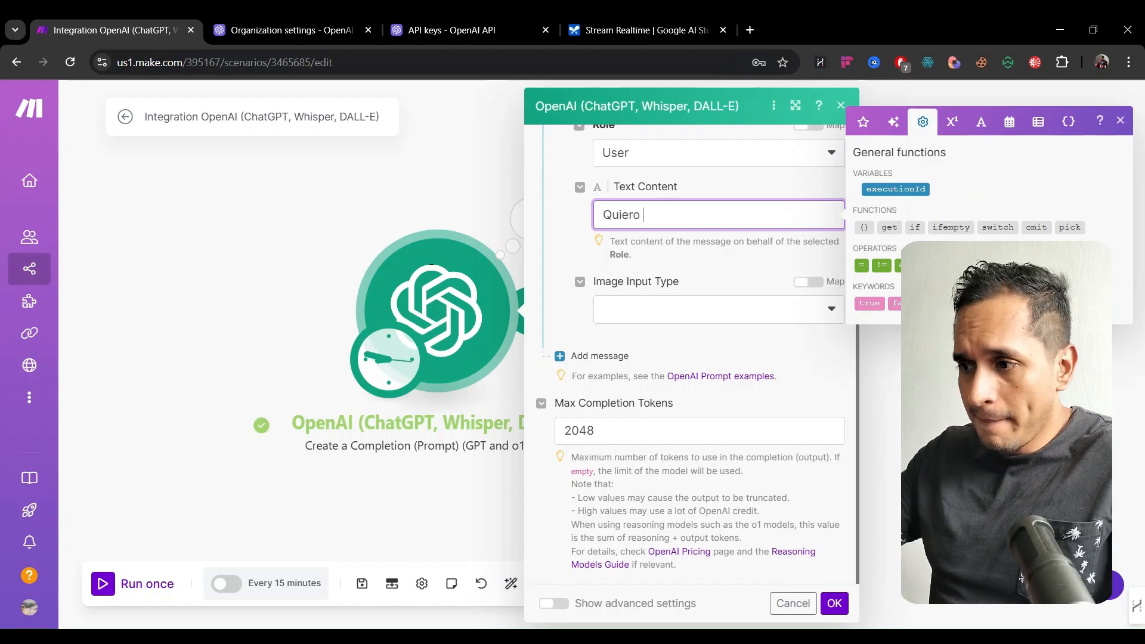
type("que crea")
key("BackSpace")
key("BackSpace")
key("BackSpace")
key("BackSpace")
key("BackSpace")
key("BackSpace")
key("BackSpace")
key("BackSpace")
key("BackSpace")
key("BackSpace")
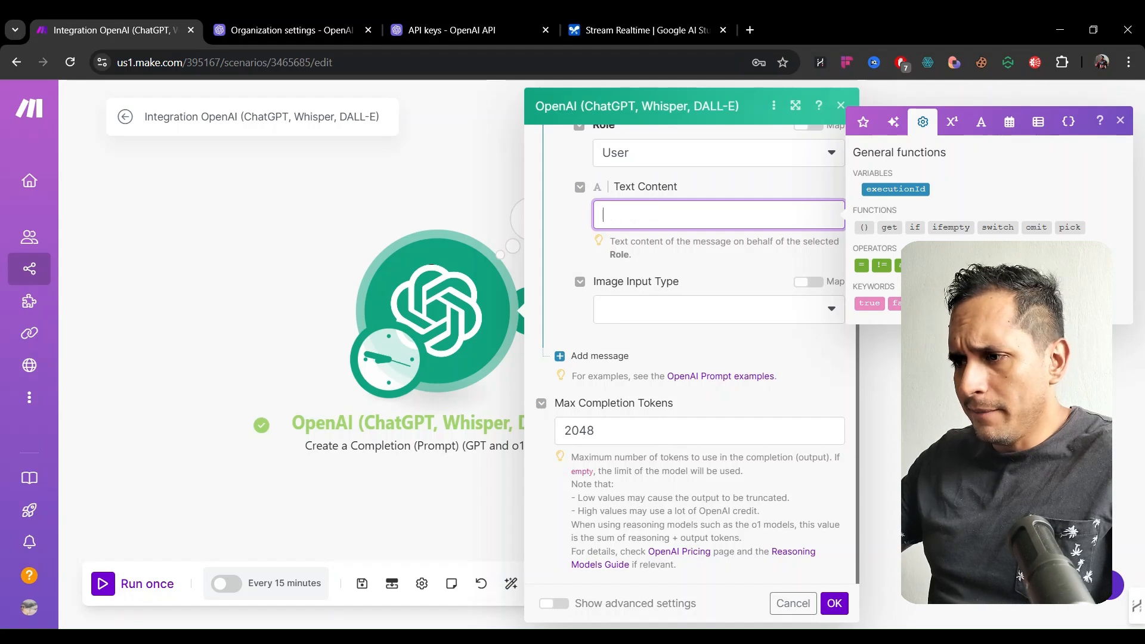
Begin the User message with "Genera un post para linkedin, en donde hable sobre como estoy usando gemini 2.0 o google ai studio para"
type("Genere")
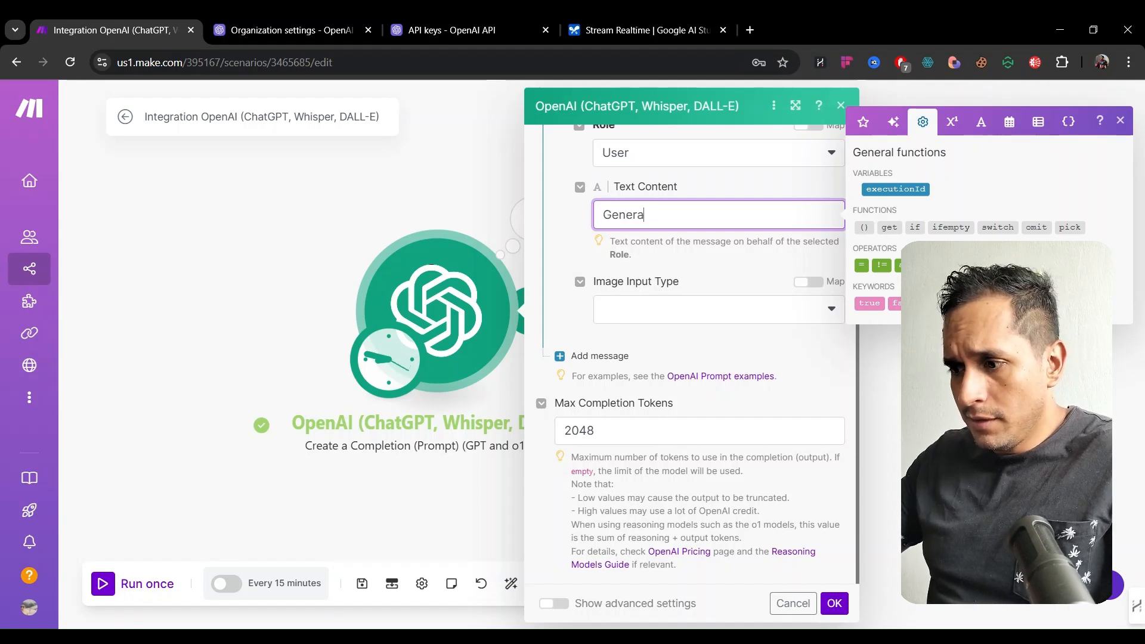
type(" un post para l")
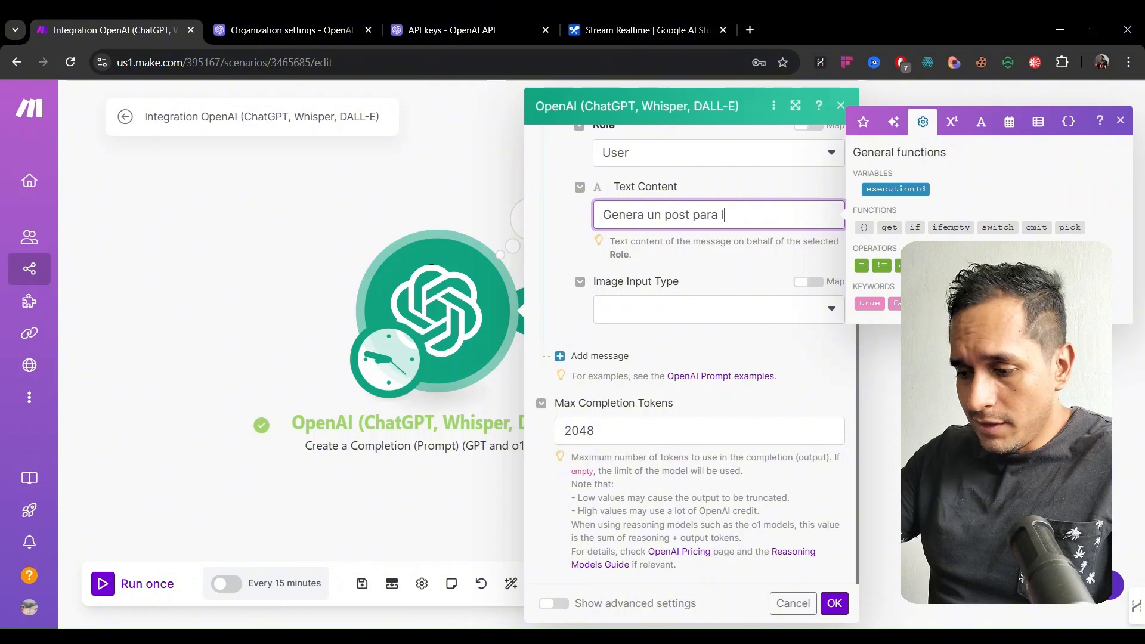
type("inkedin, en")
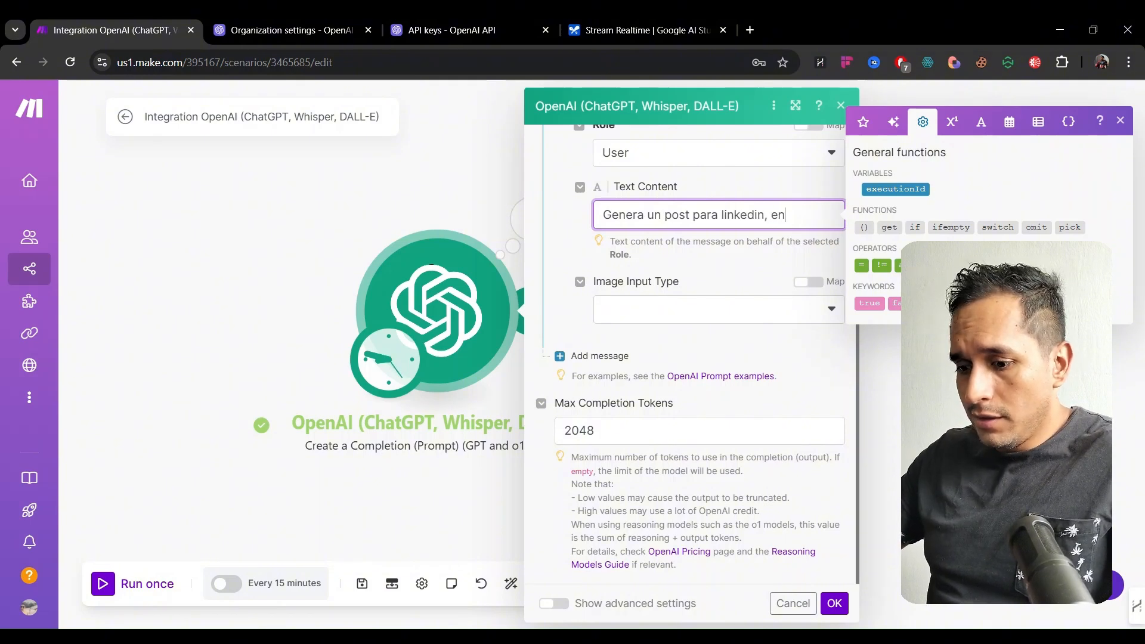
type(" donde hable sobre")
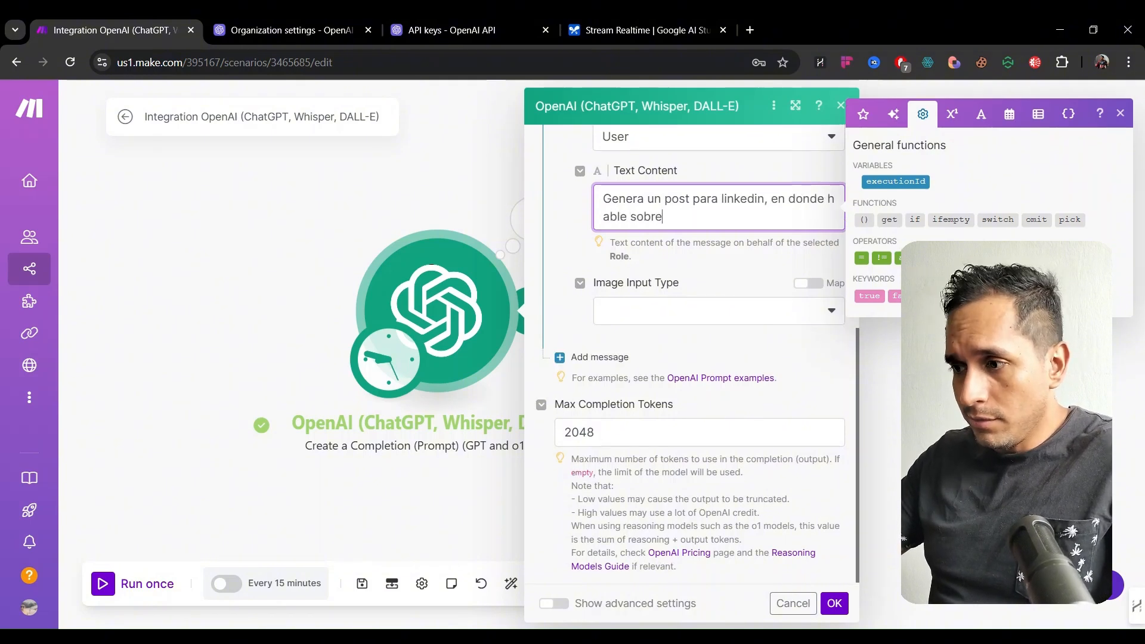
type(" como estoy usa")
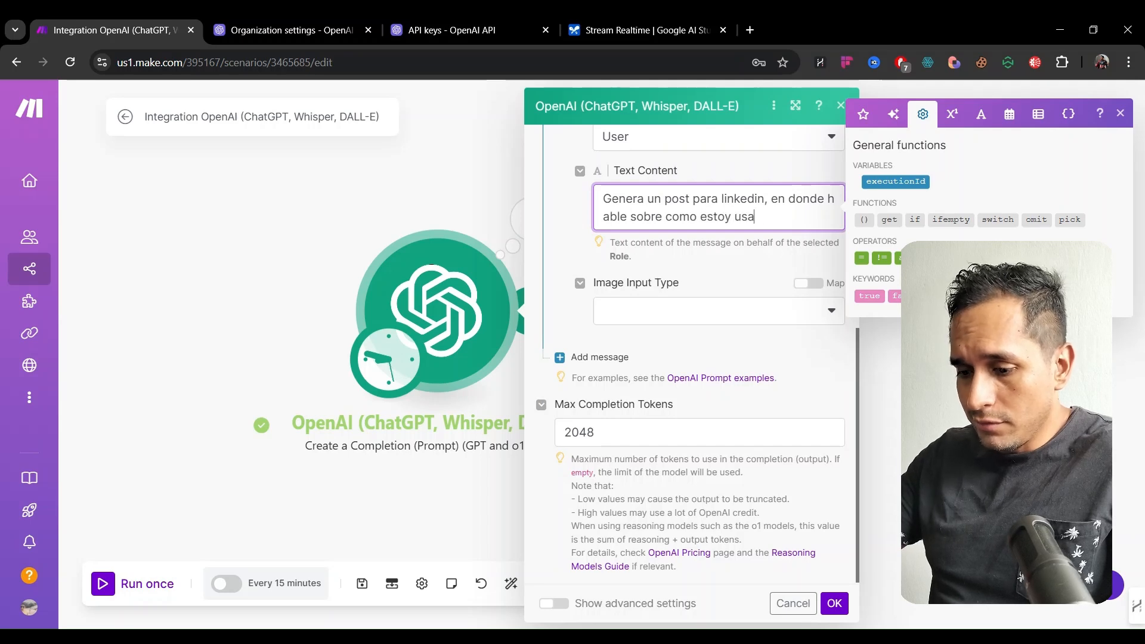
type("ndo gemini 2")
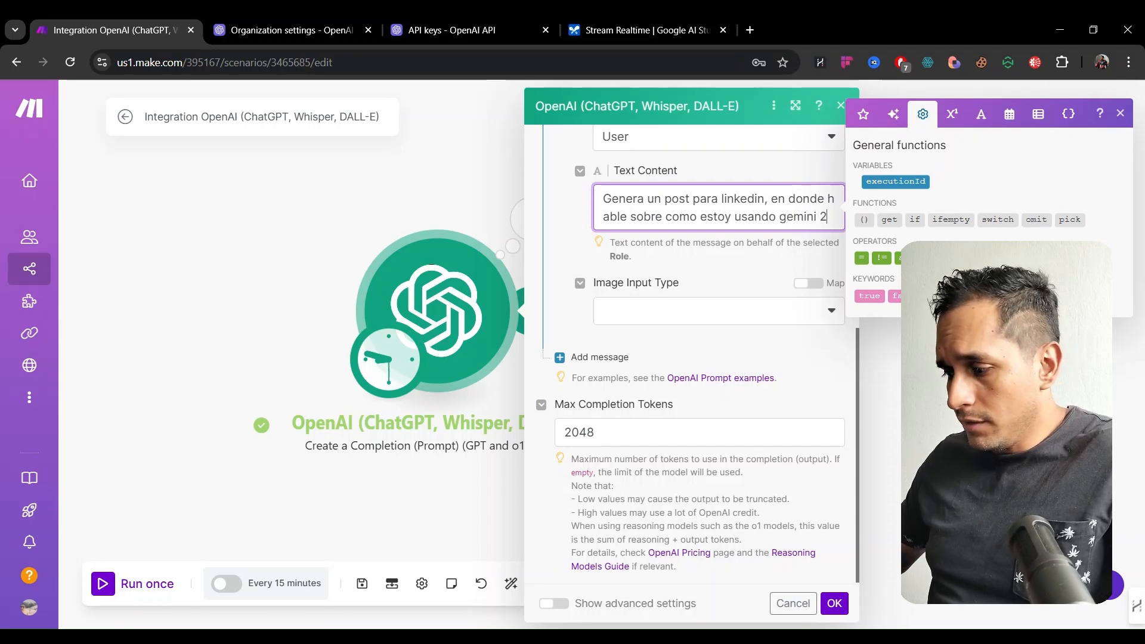
type(".0 o googe")
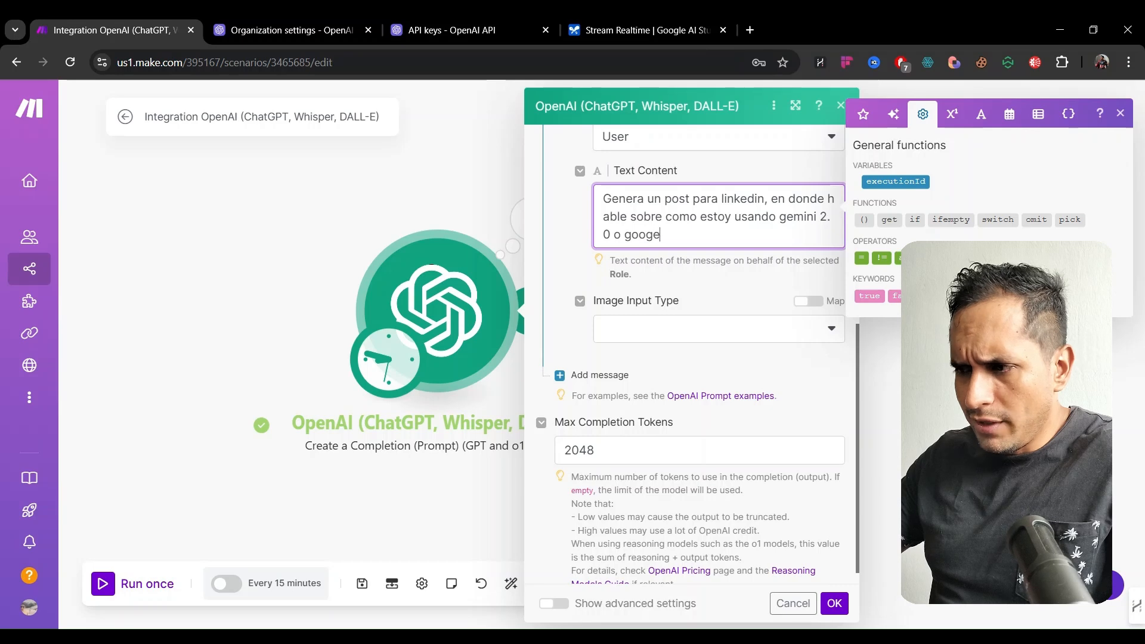
type("l")
key("BackSpace")
key("BackSpace")
type("lea")
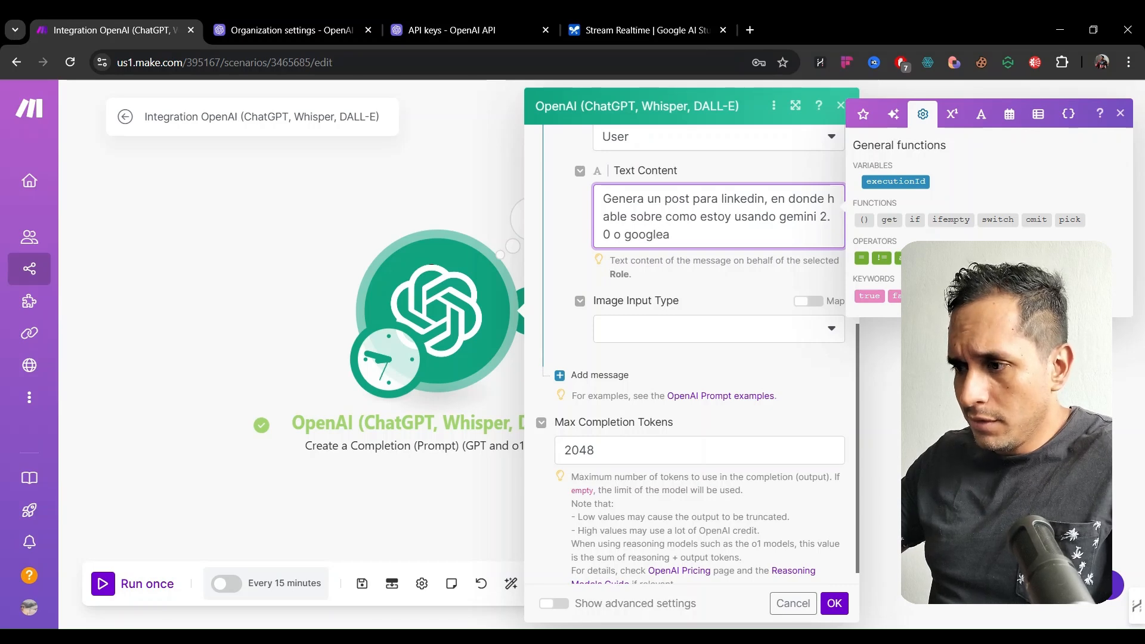
key("BackSpace")
type("ais")
key("BackSpace")
type("s")
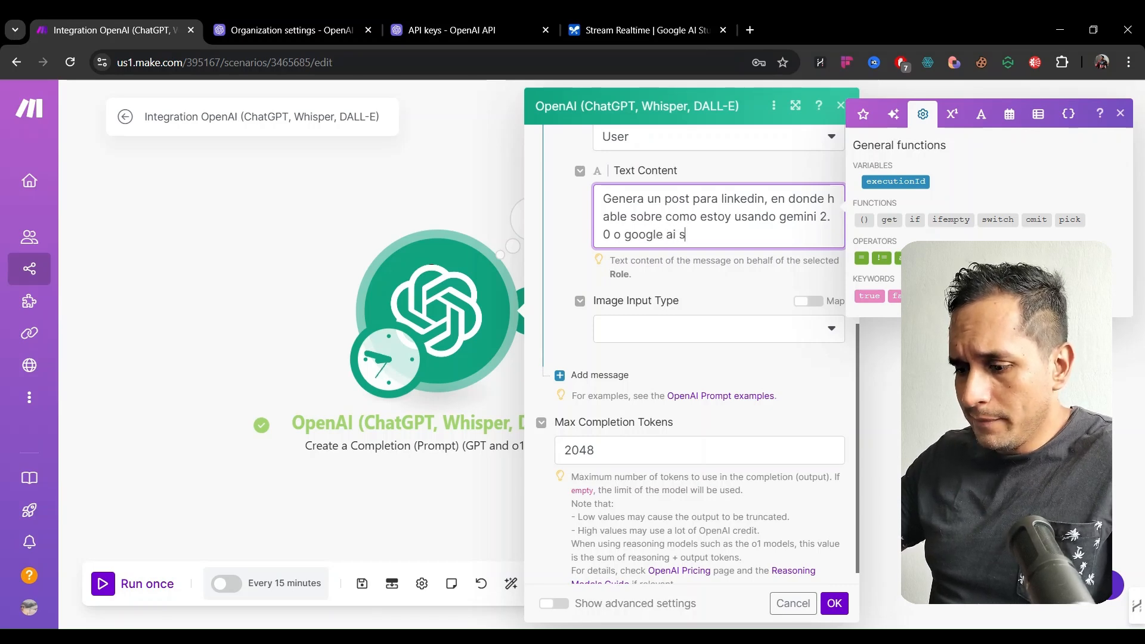
type("tudio para ")
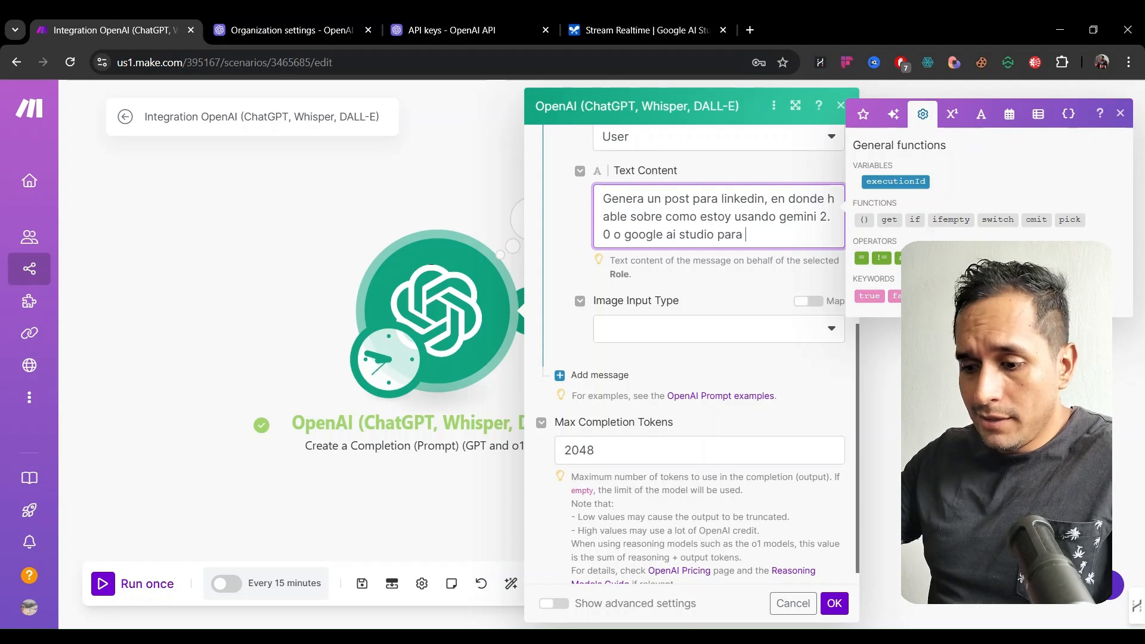
Continue the prompt with "crear un escenario en make, integrando chatgpt, y que lo estoy documentando en mi canal de youtube"
type("crear un escena")
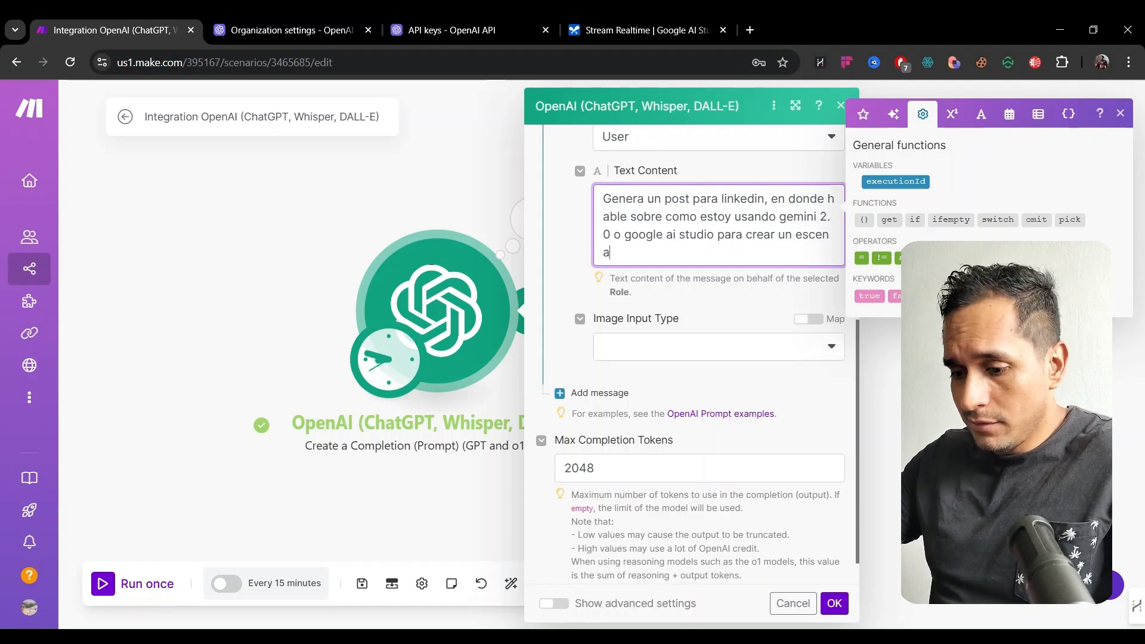
type("rio en mak")
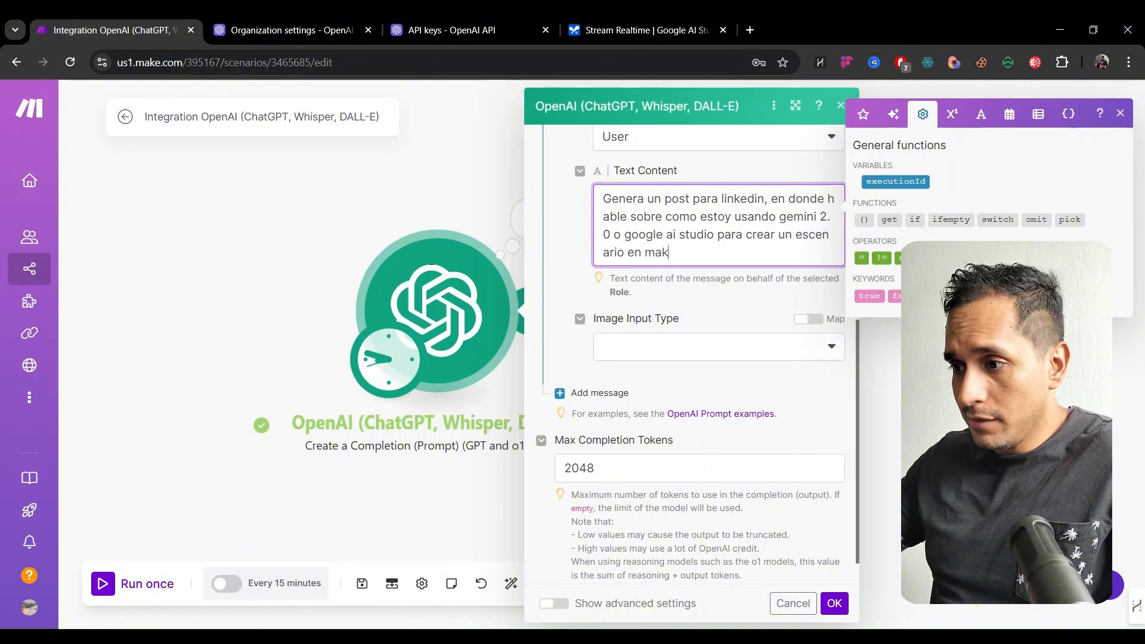
type("e, integrando ch")
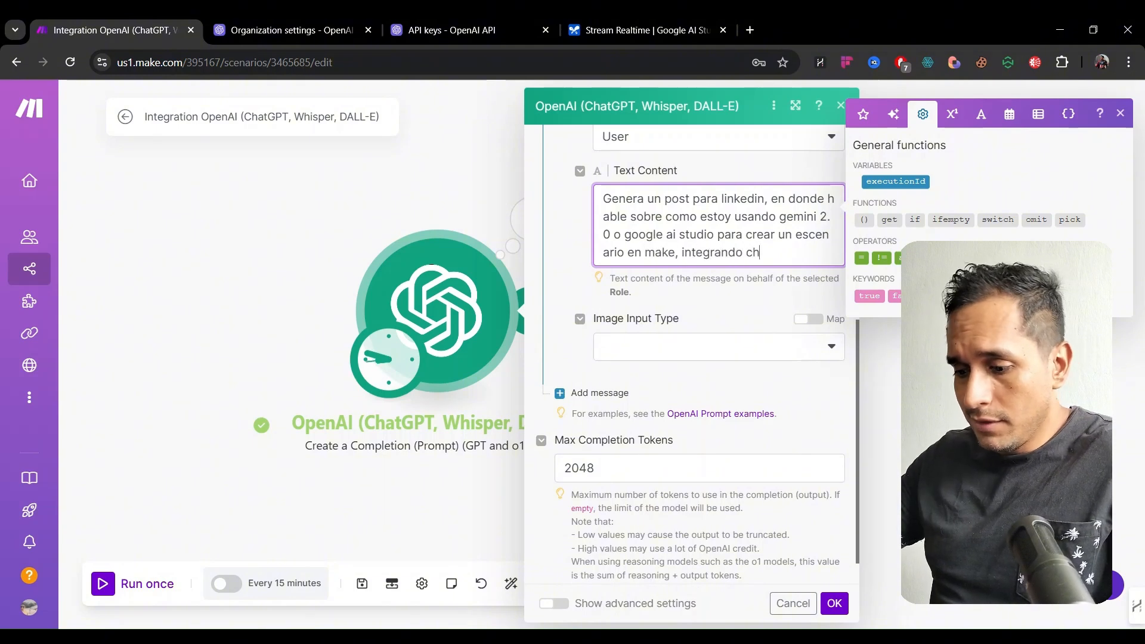
type("atgpt, y")
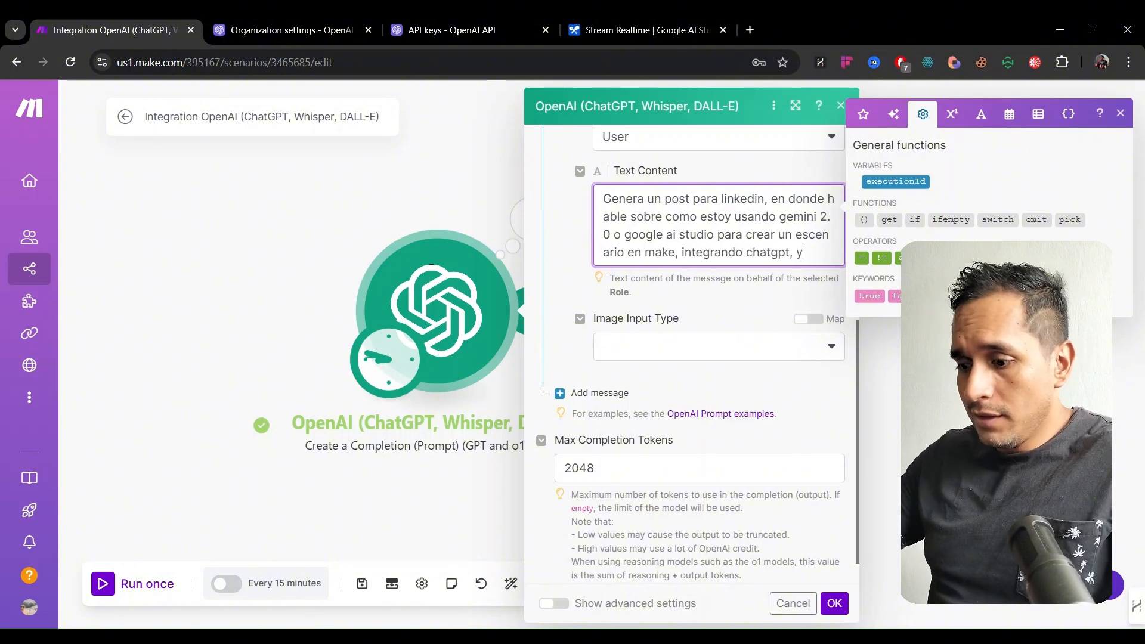
type(" que lo estoy do")
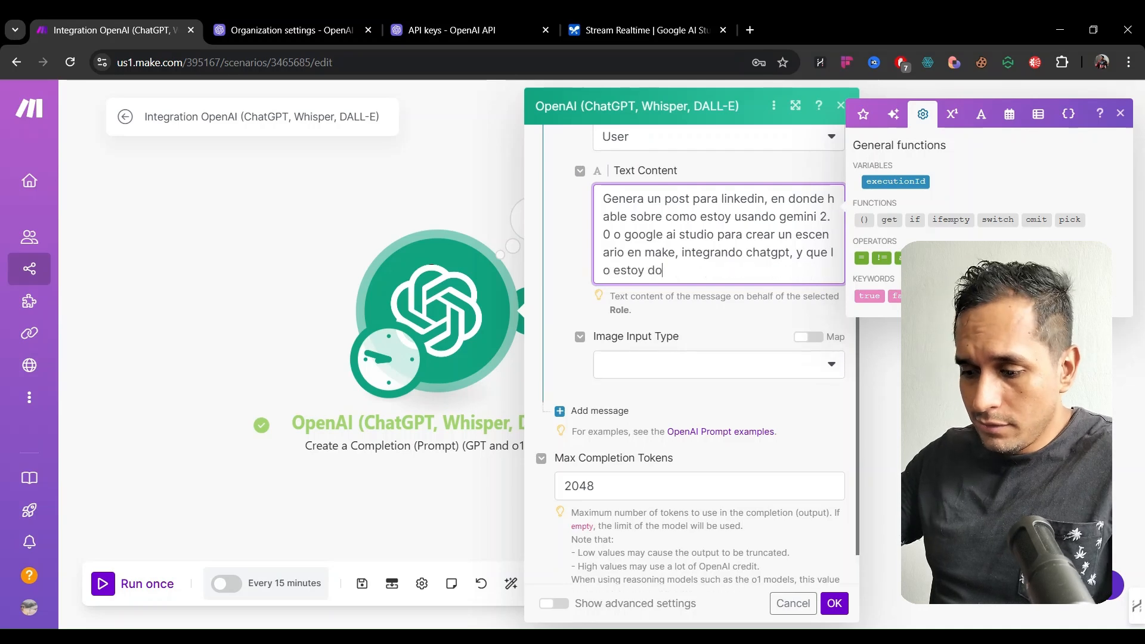
type("cumentando en mi c")
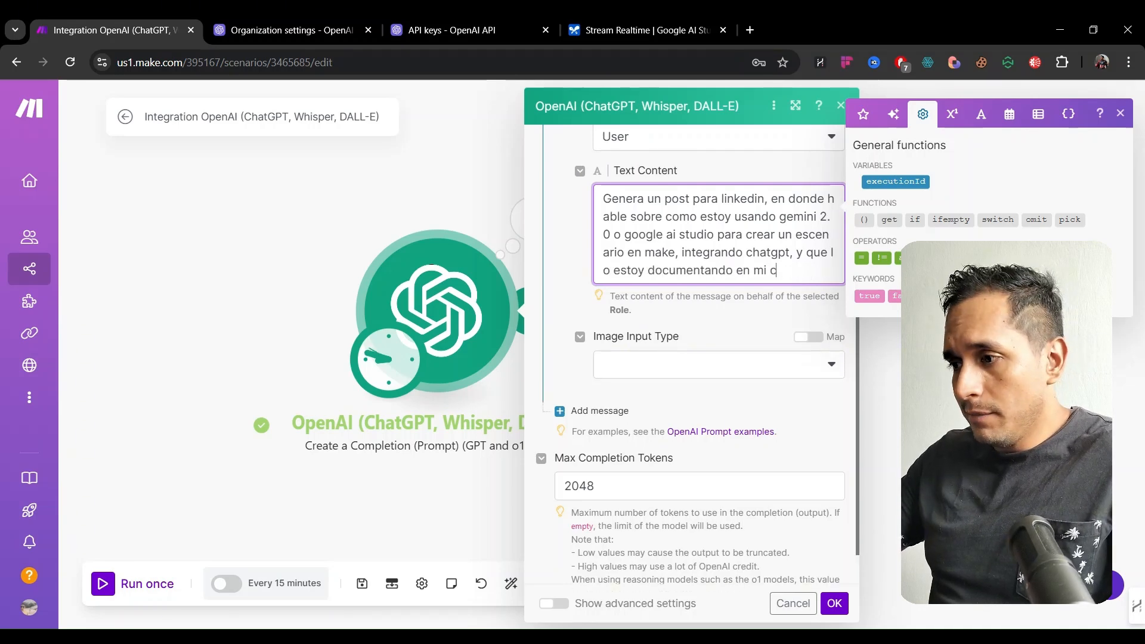
type("anal de youtube ")
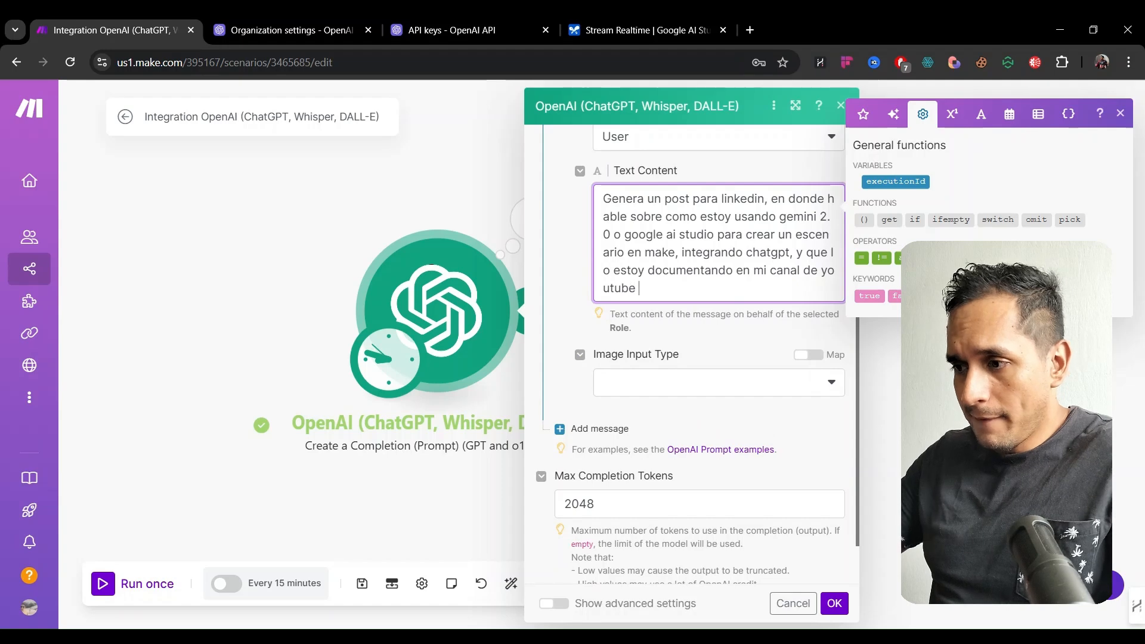
type(" y con")
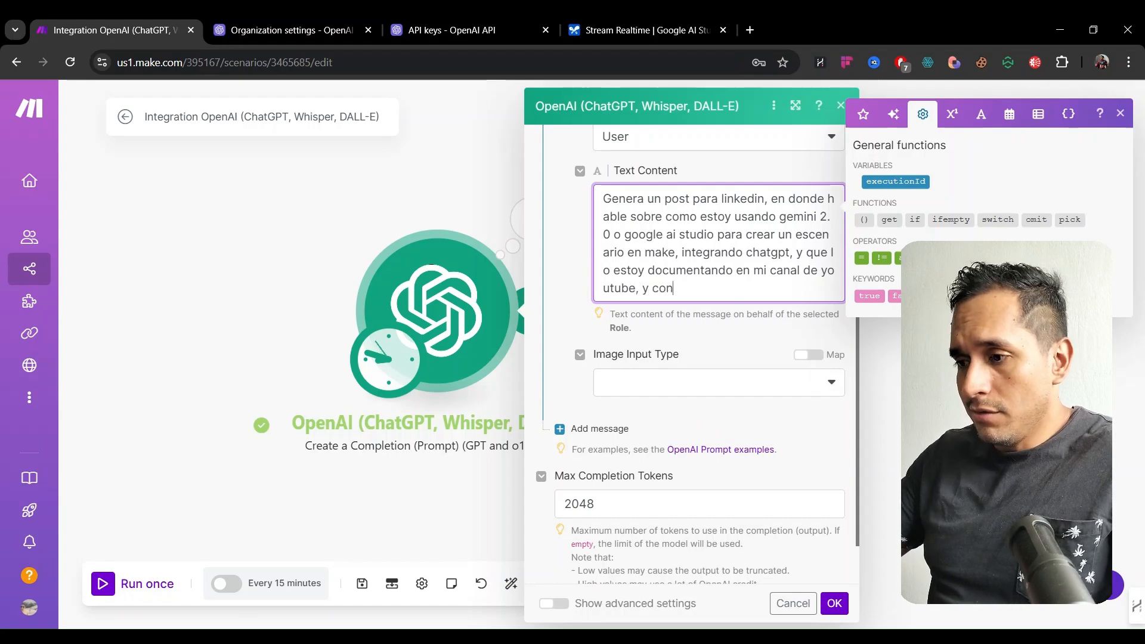
key("BackSpace")
key("BackSpace")
key("BackSpace")
key("BackSpace")
key("BackSpace")
key("BackSpace")
key("BackSpace")
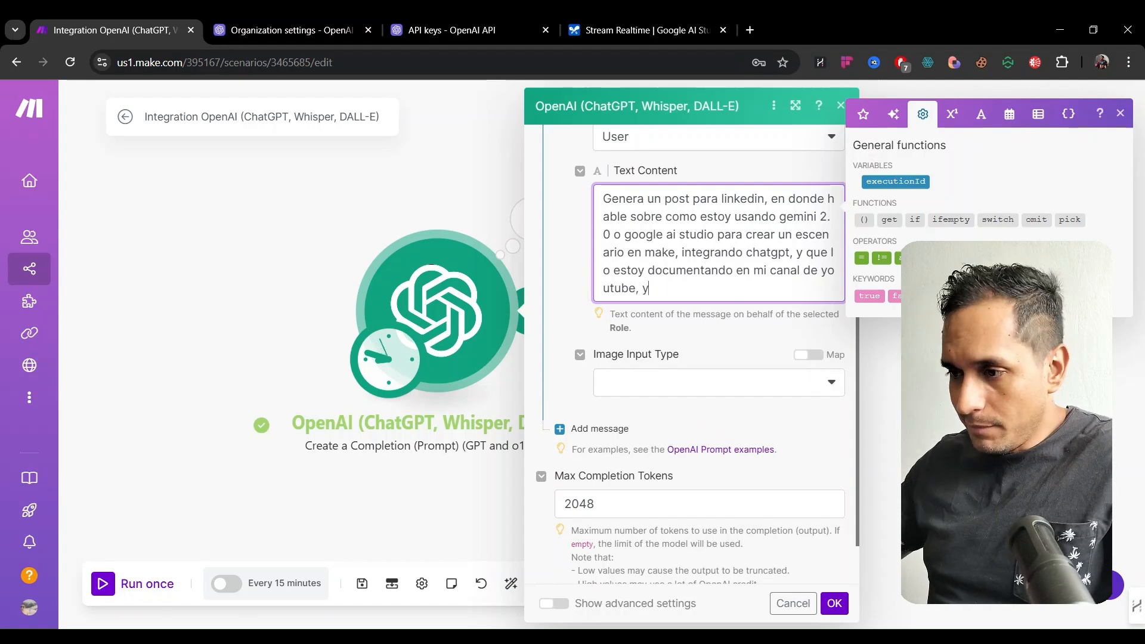
Add a separate paragraph to the prompt reading "Usa emoticones, quiero que sea con un tono desenfadado"
key("Return")
key("Return")
type("Gene")
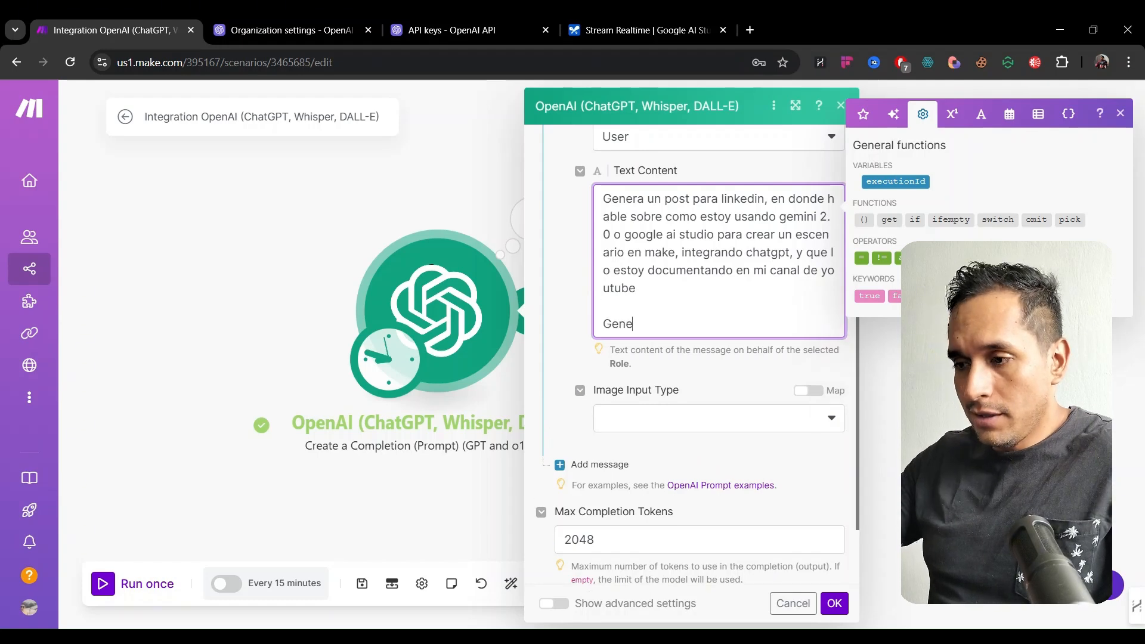
key("BackSpace")
key("BackSpace")
key("BackSpace")
key("BackSpace")
type("Usa ")
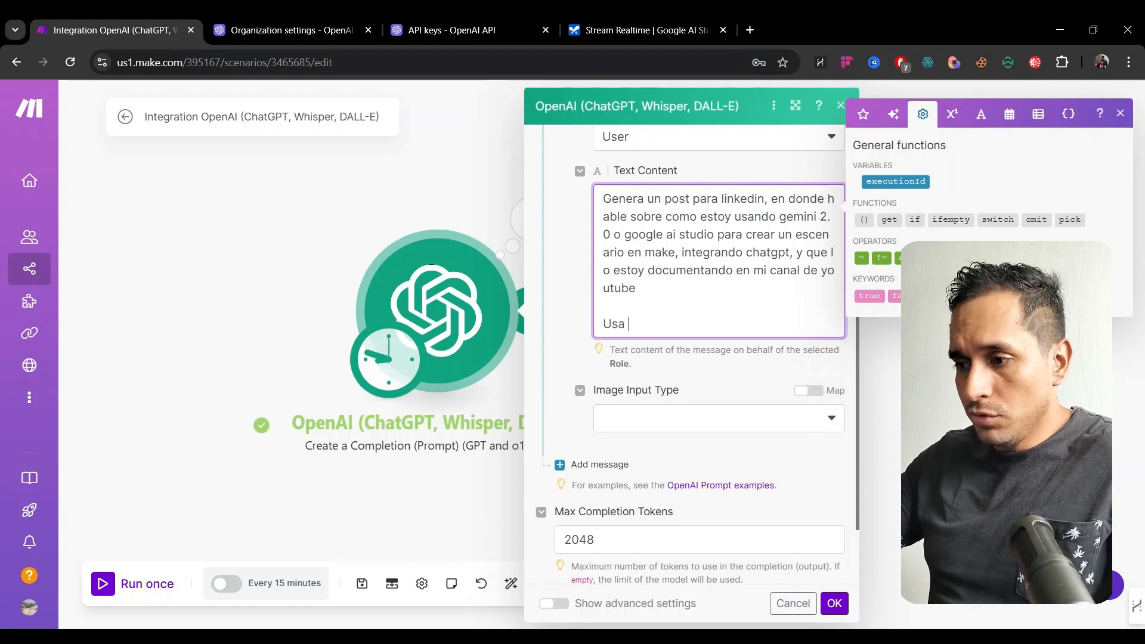
type("emoticones, quiero que ")
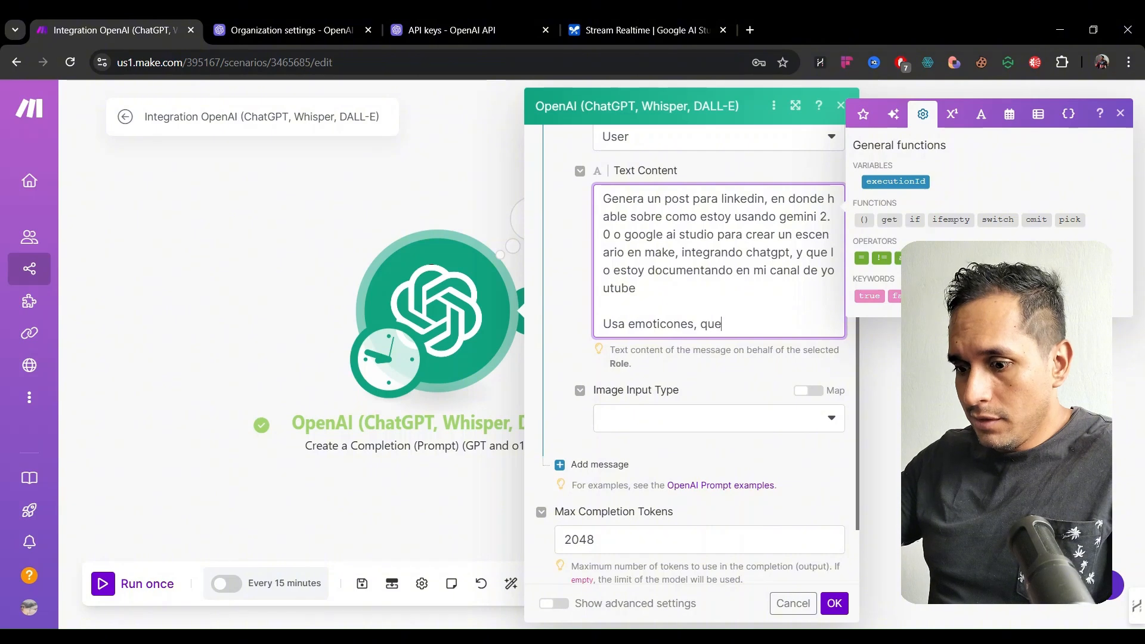
type("sea con un tono")
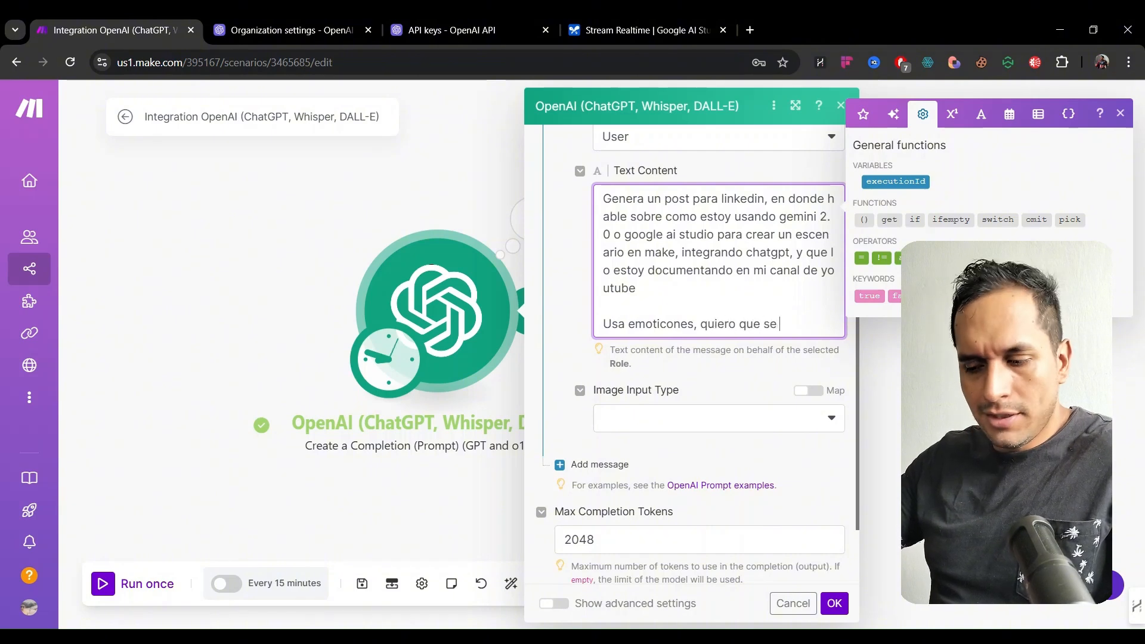
type(" de")
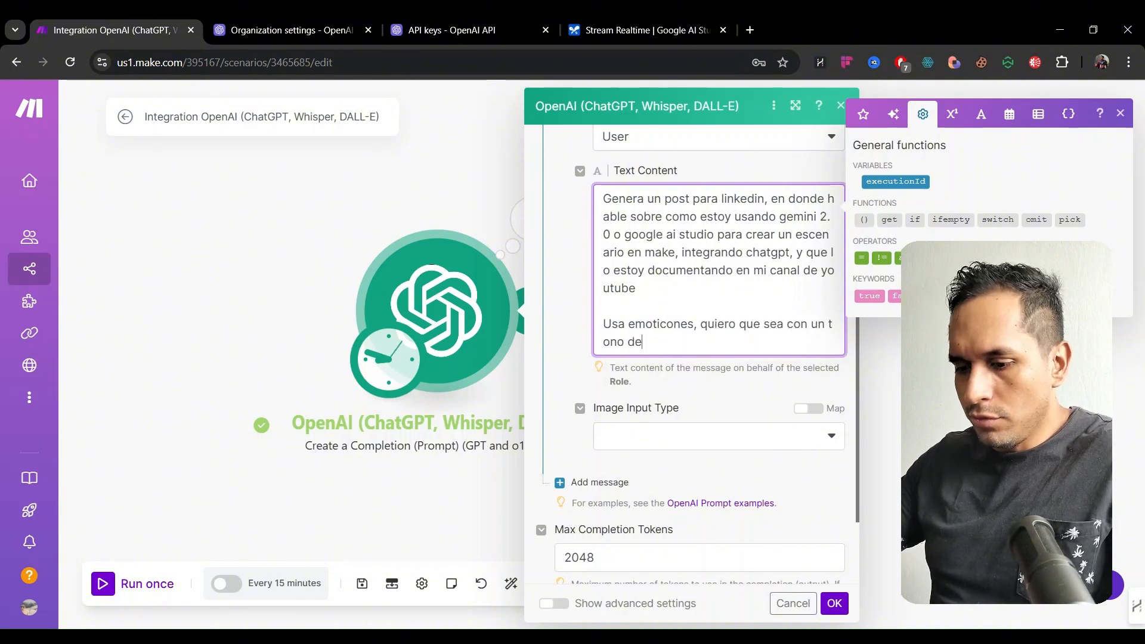
type("senfadado")
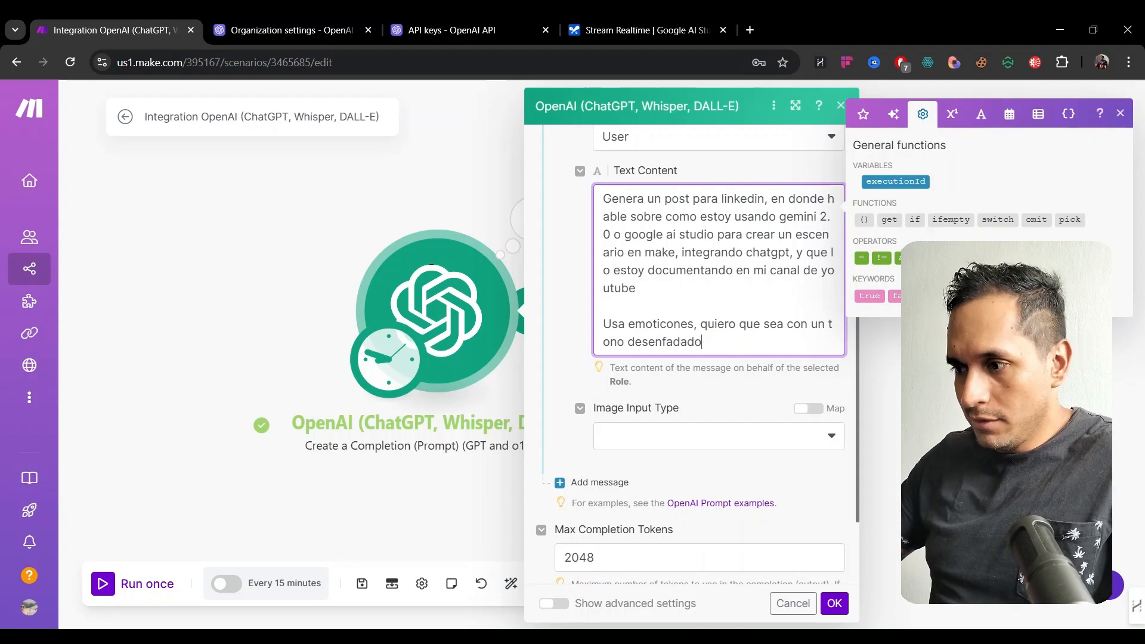
Add a separate paragraph to the prompt reading "No añadas nada mas que e post, ni antes ni despues del mismo."
key("Return")
key("Return")
type("no use")
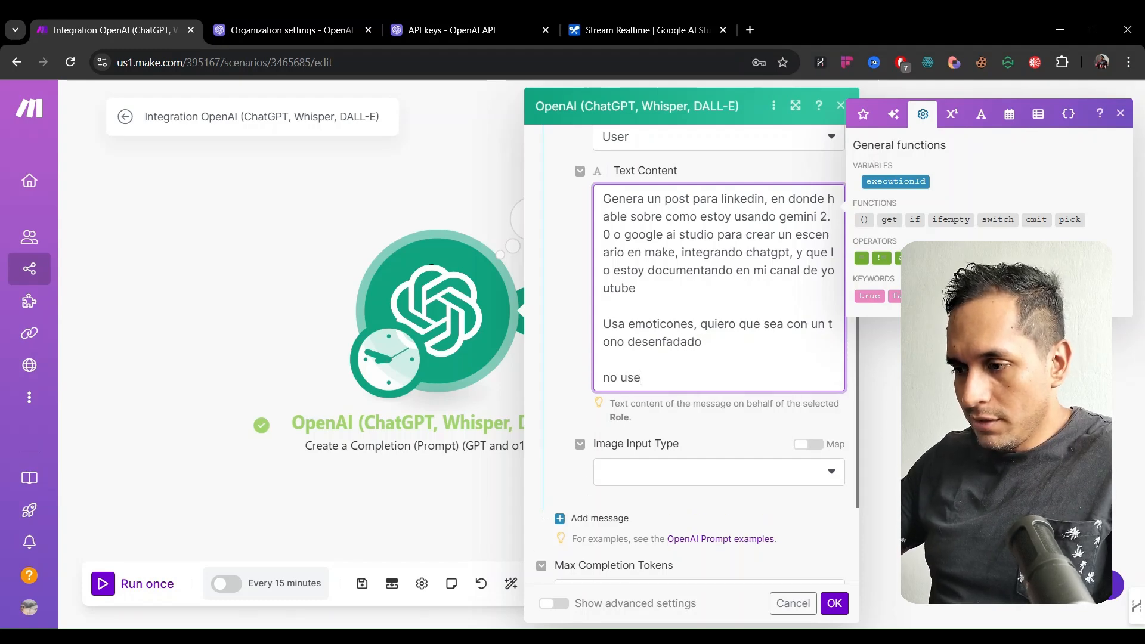
key("BackSpace")
key("BackSpace")
key("BackSpace")
key("BackSpace")
key("BackSpace")
key("BackSpace")
type("No añad")
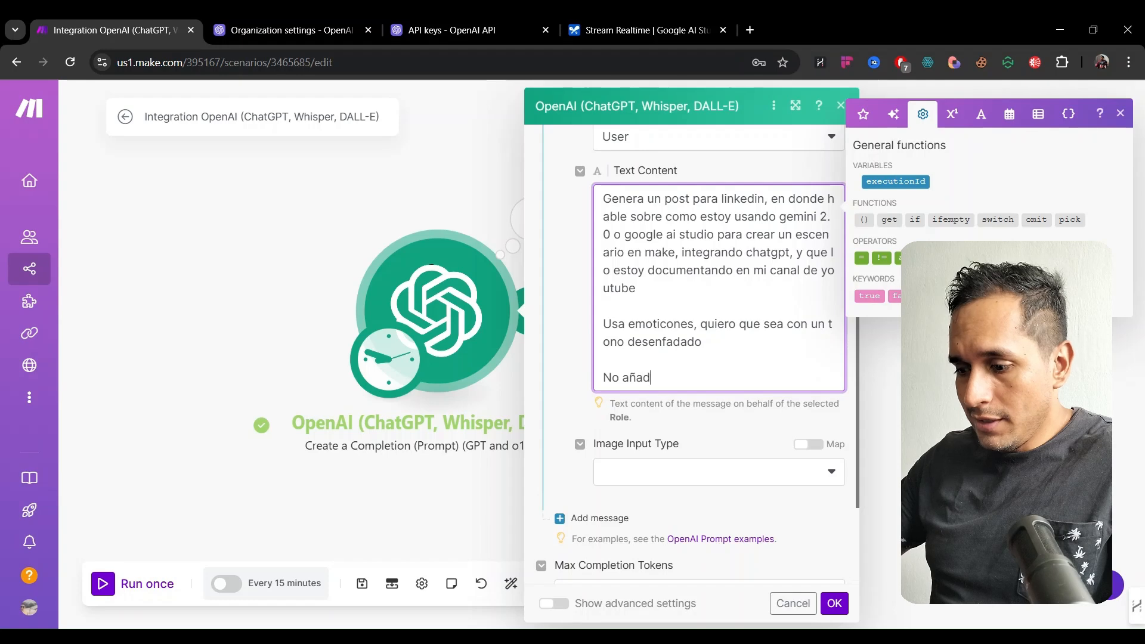
type("as nada mas que")
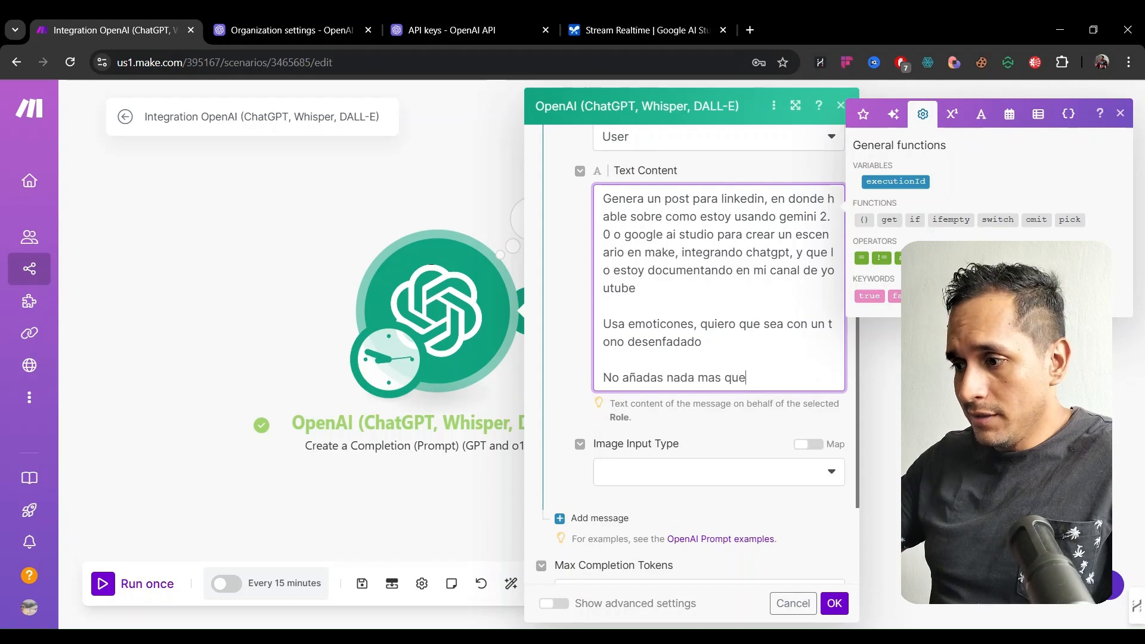
type(" e post, ni ")
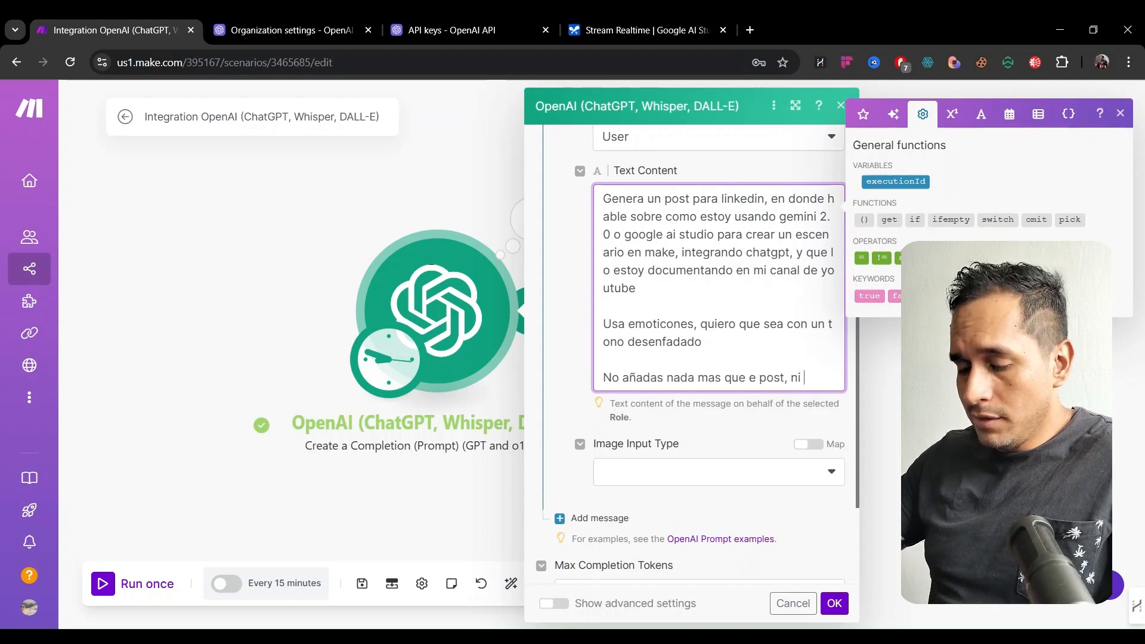
type("antes ni despues de")
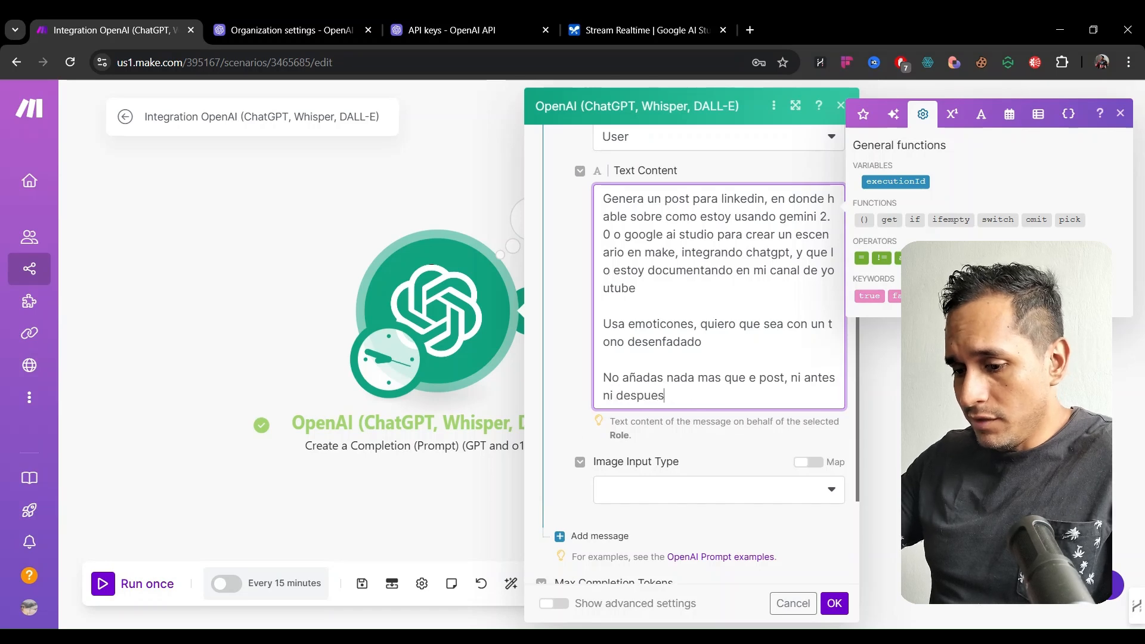
key("BackSpace")
key("BackSpace")
key("BackSpace")
type("del mismo")
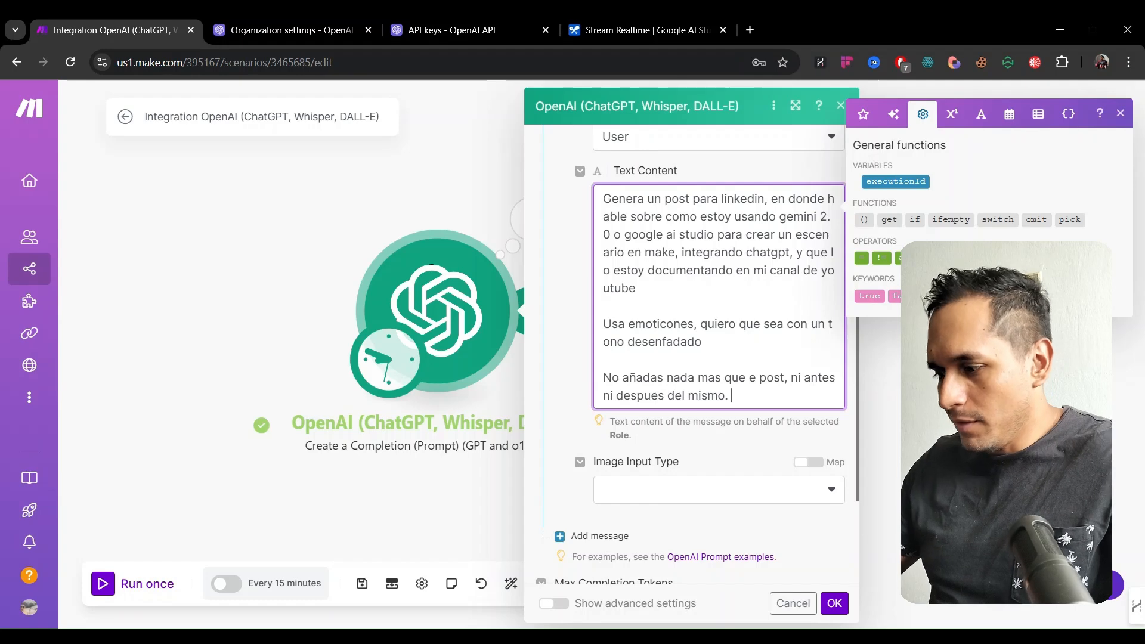
Add a final paragraph to the prompt reading "No uses negritas ni hashtags ni simbolos raros" and save the OpenAI module's settings
key("Return")
key("Return")
type("No u")
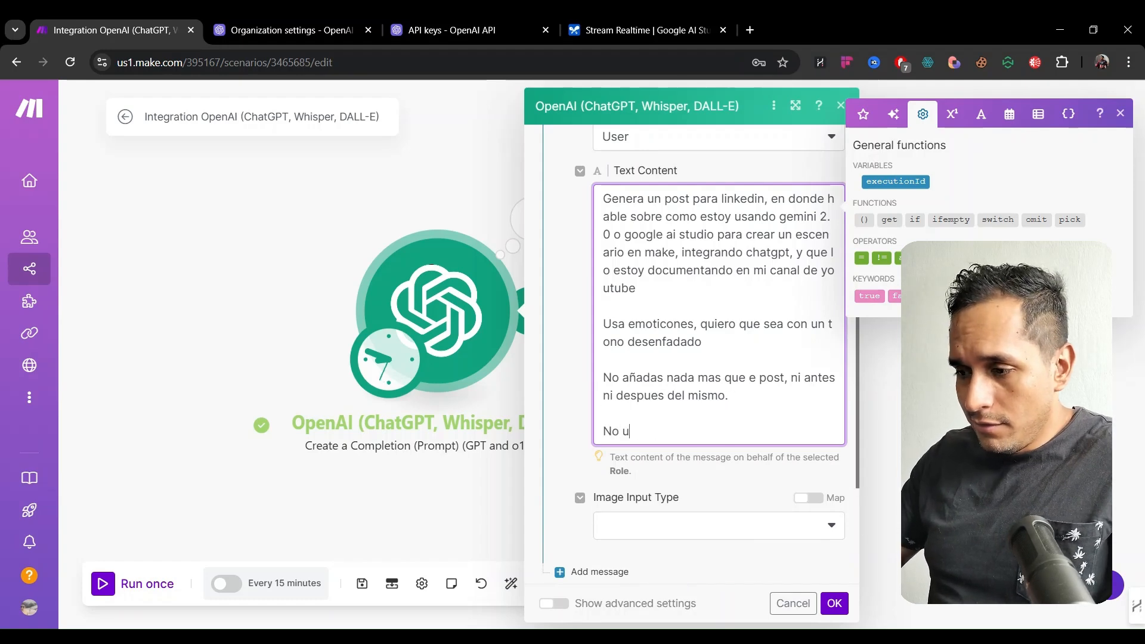
type("ses negr")
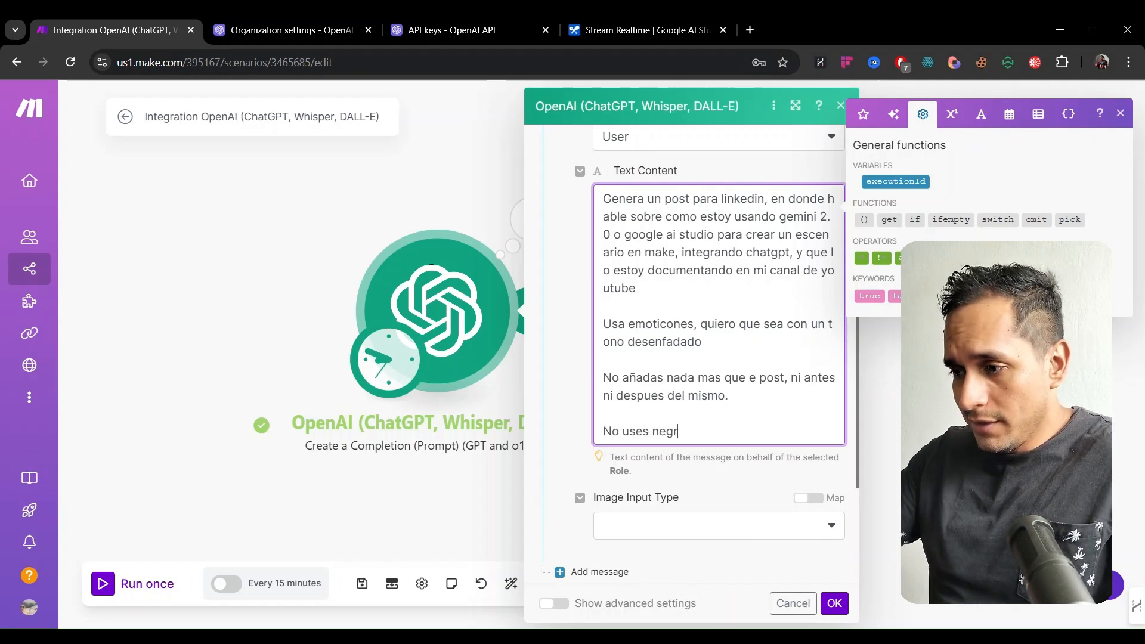
type("itas ni")
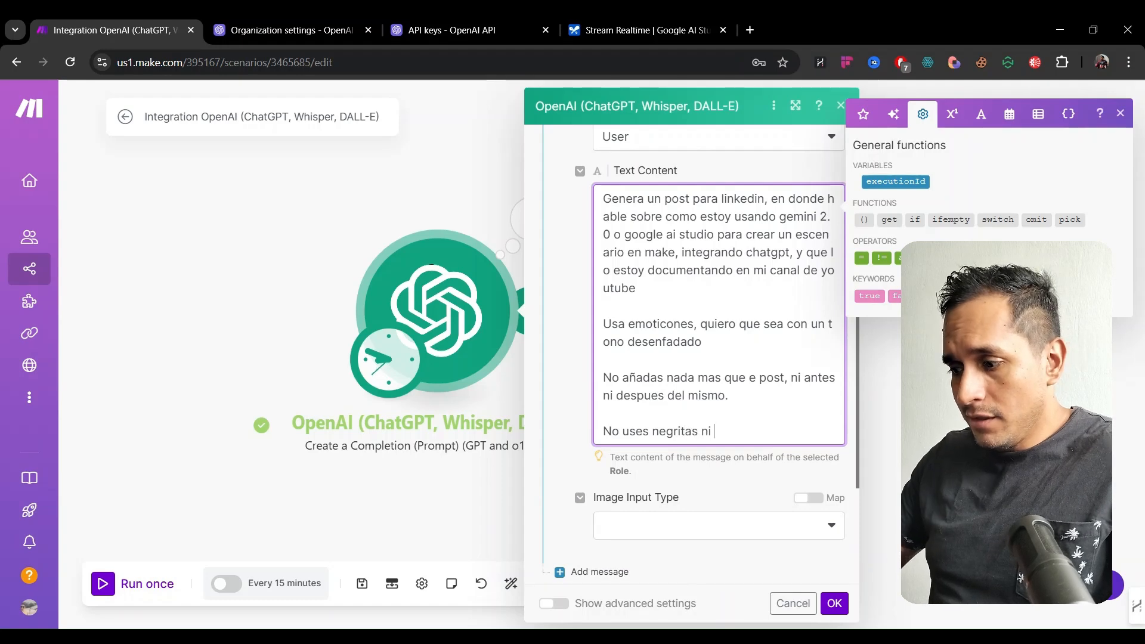
type(" has")
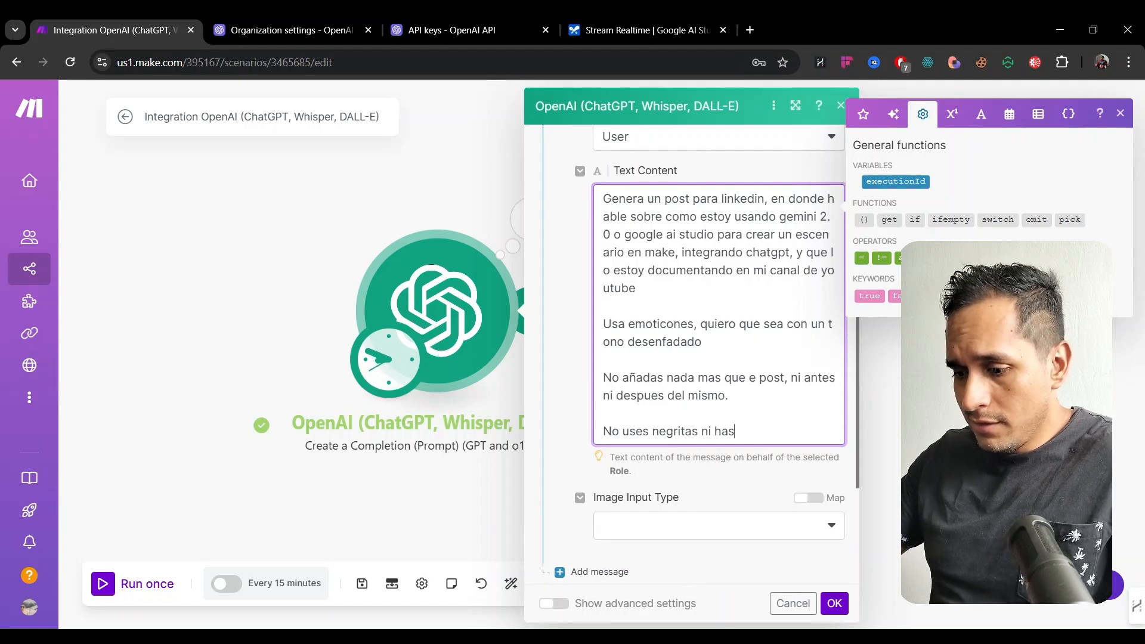
type("htags ni simbols")
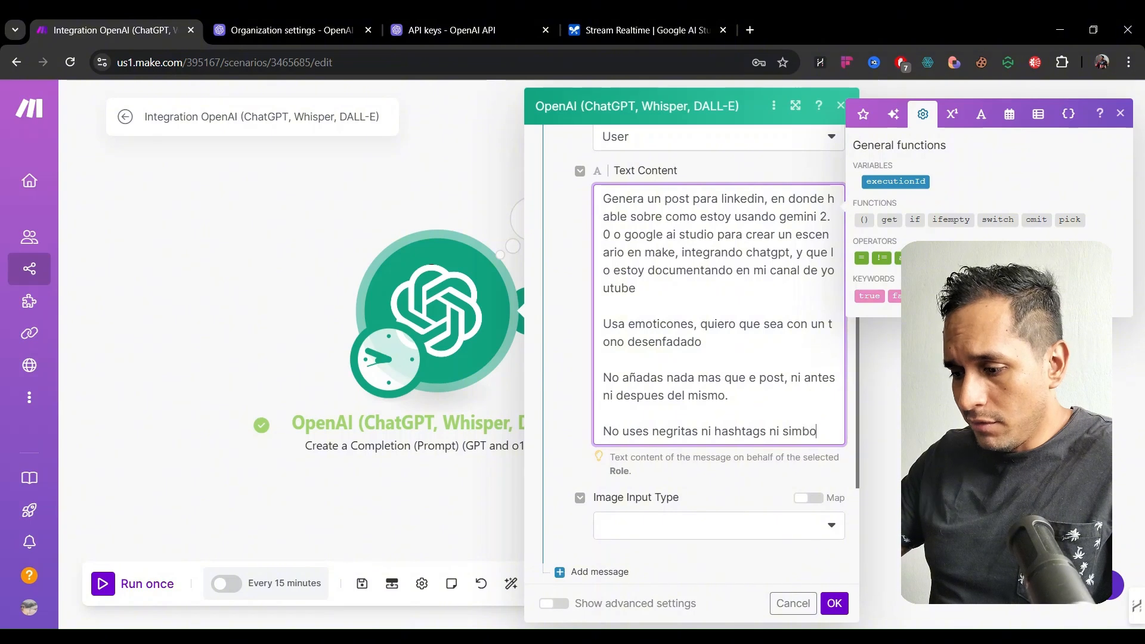
key("BackSpace")
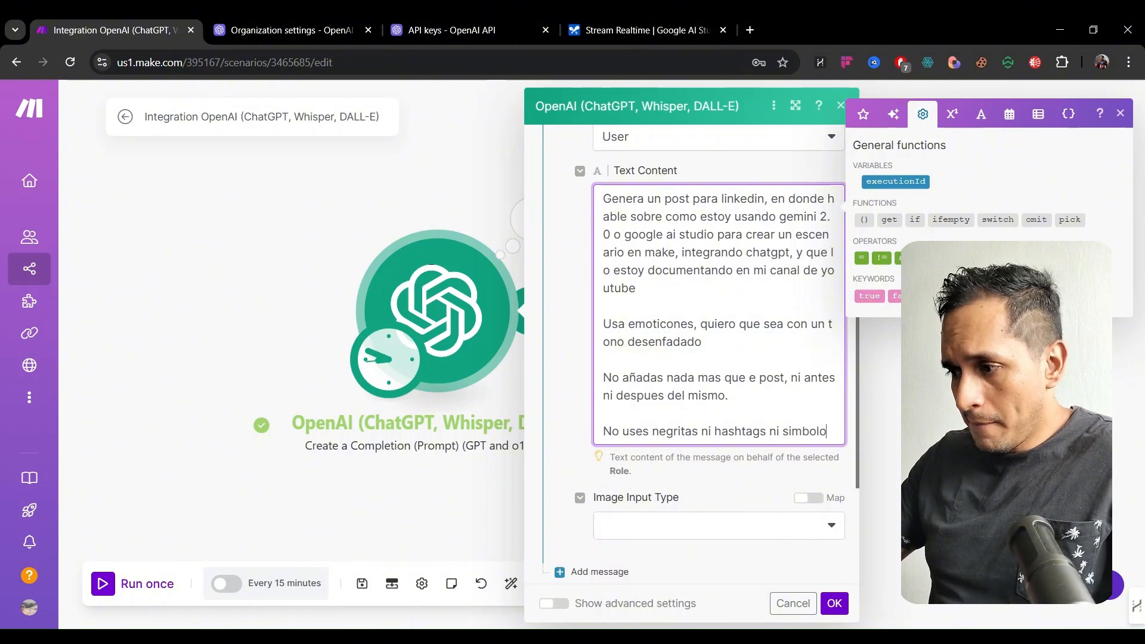
type("s raros")
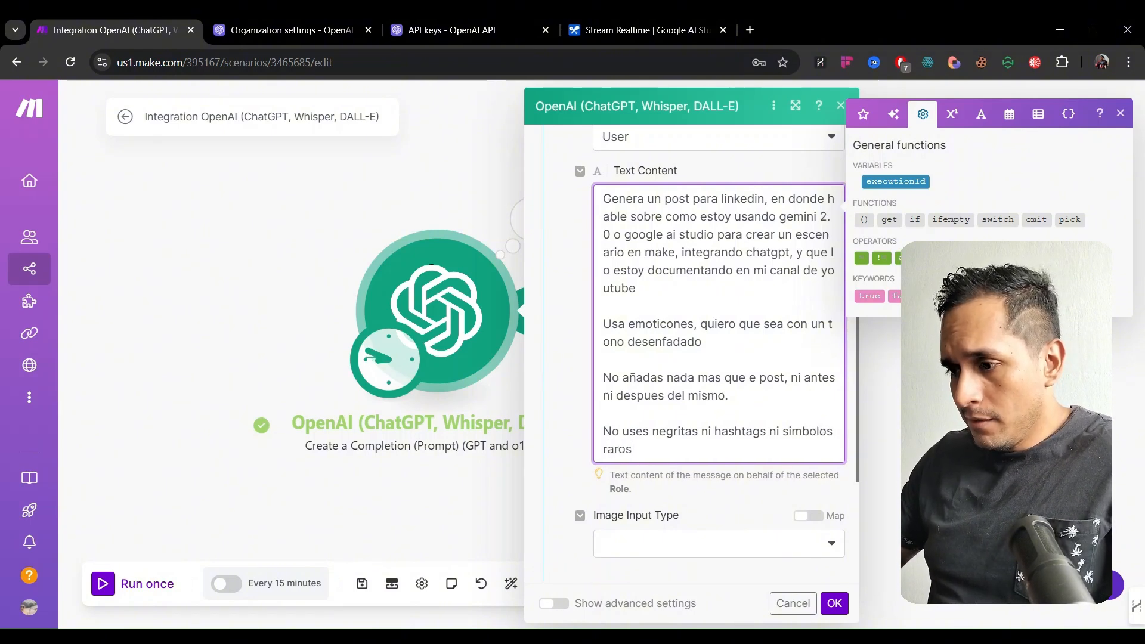
left_click(834, 603)
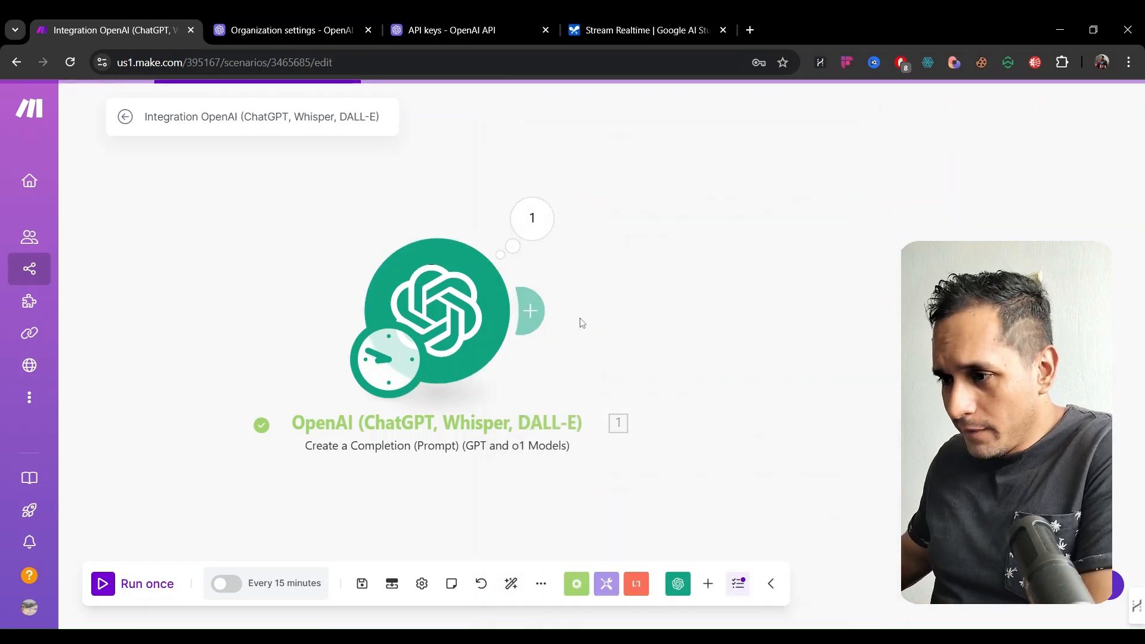
Run the scenario once and read the generated LinkedIn post in the OpenAI module's output bundle
left_click(104, 585)
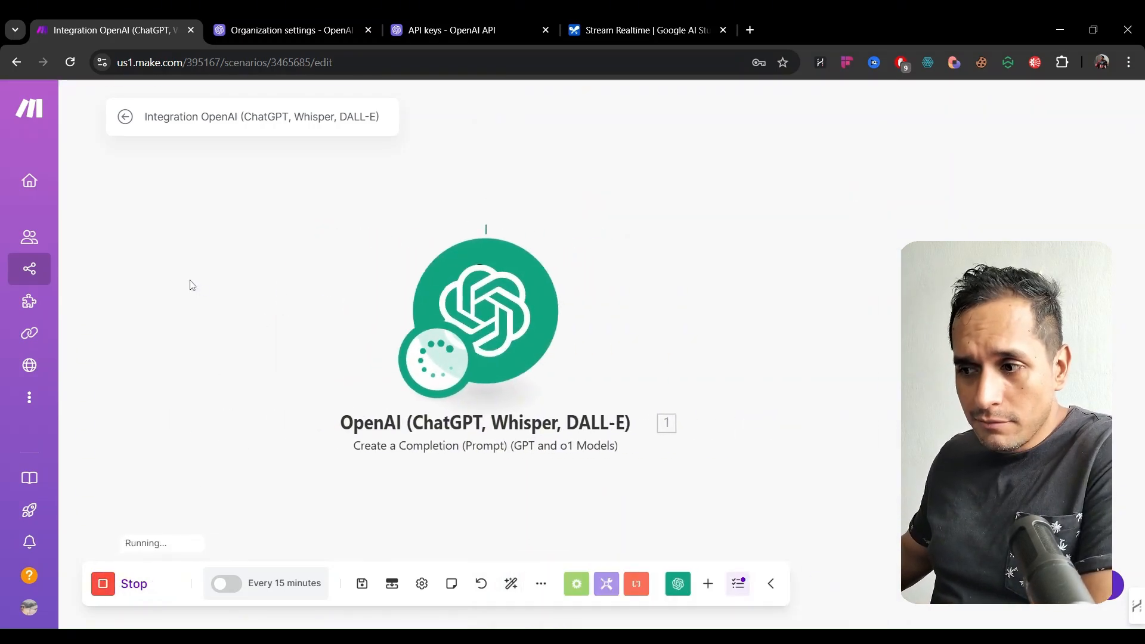
left_click(580, 219)
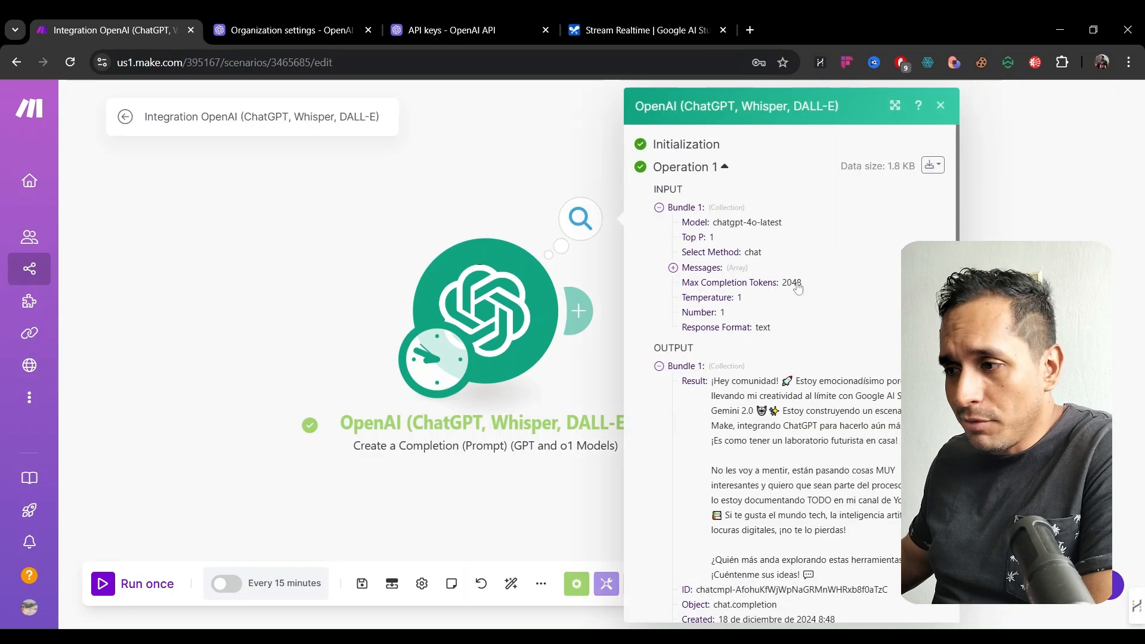
scroll(806, 304, "down", 2)
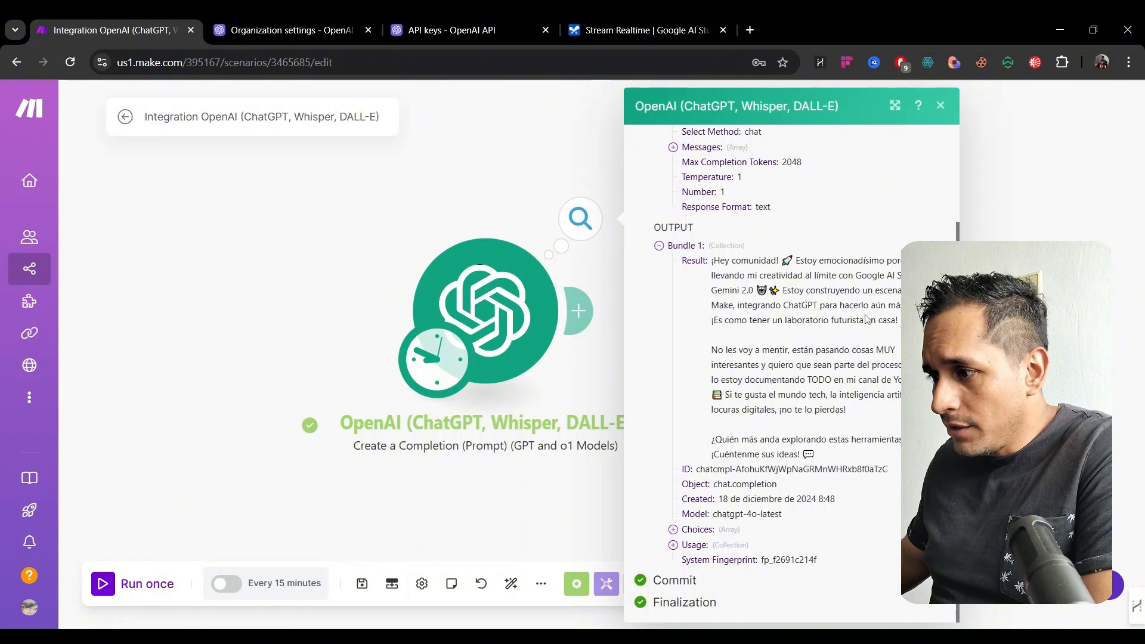
left_click_drag(747, 320, 802, 320)
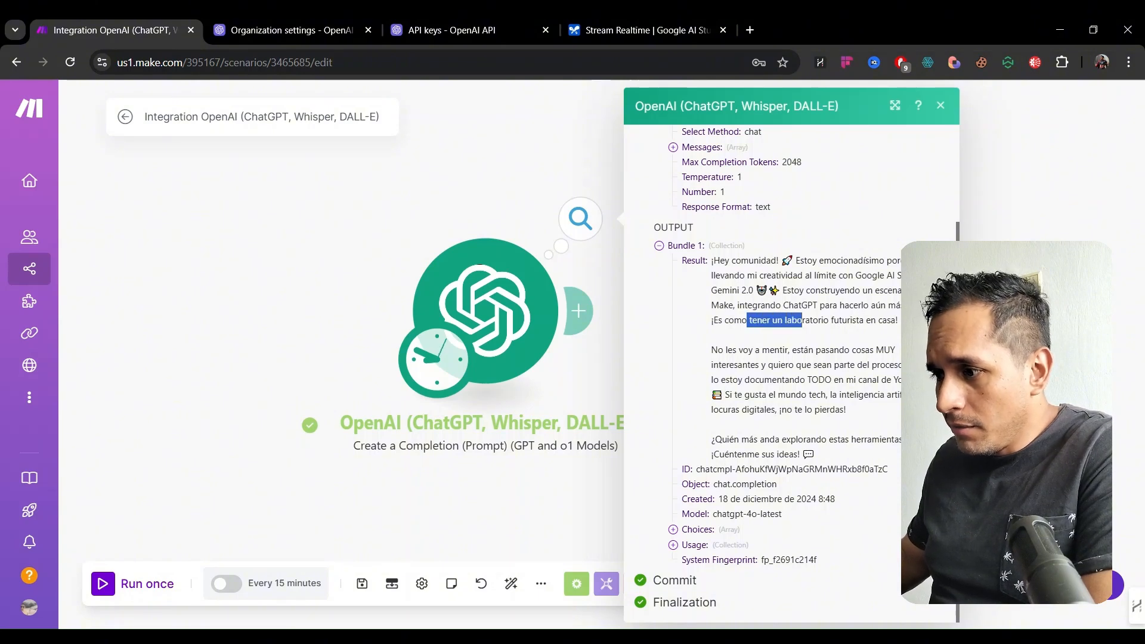
left_click(865, 321)
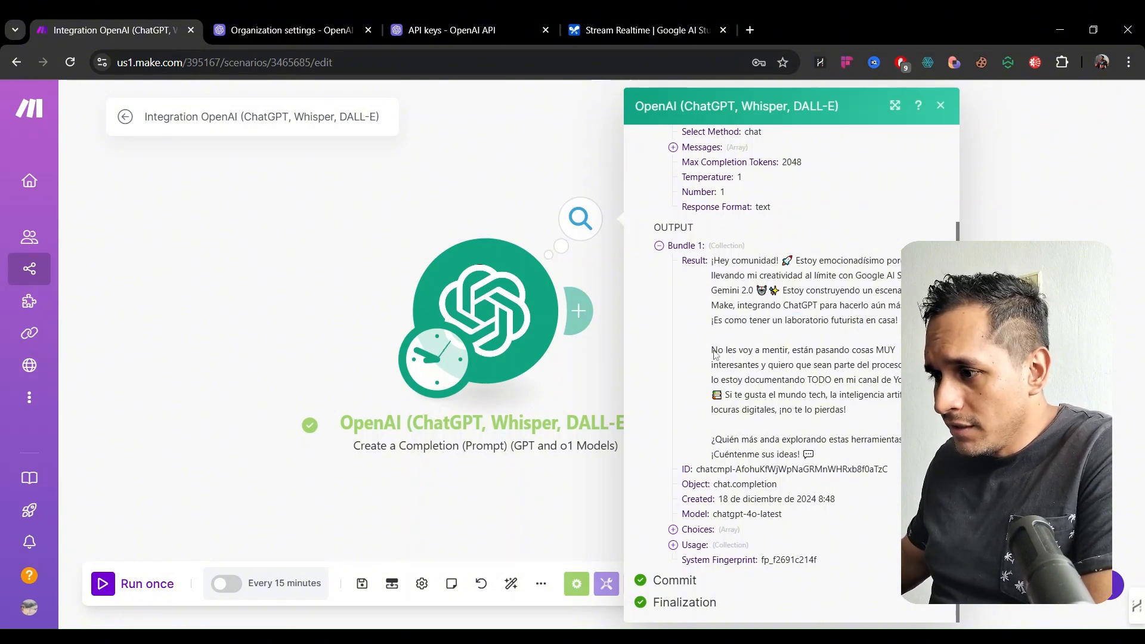
left_click_drag(715, 354, 848, 365)
left_click(848, 365)
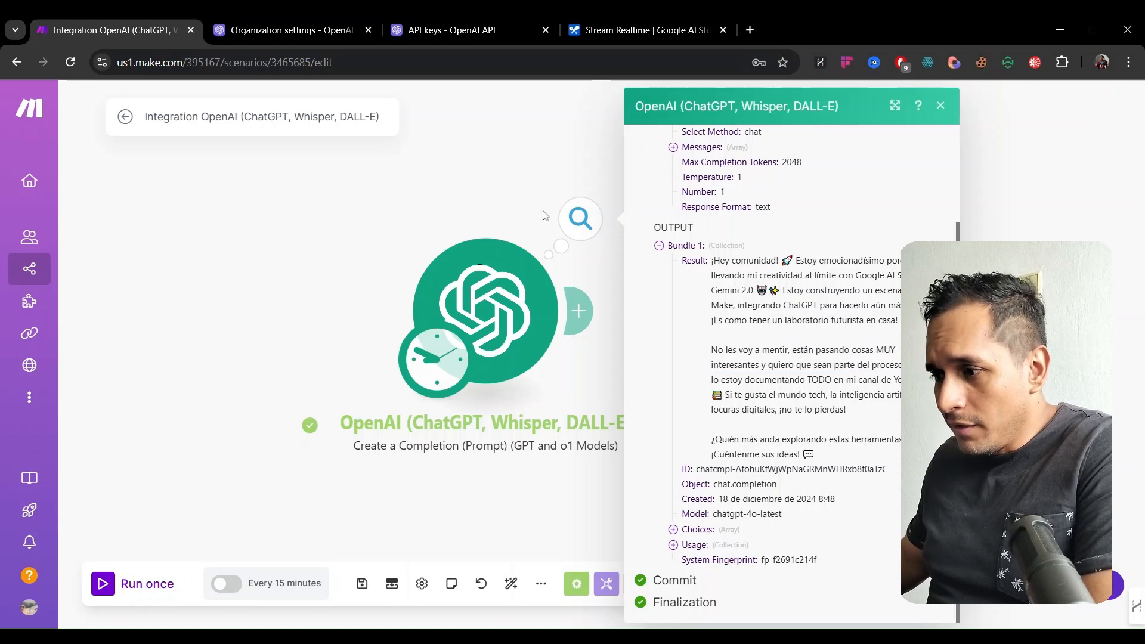
Change the tone requested in the OpenAI module's User message to "informal" and save the settings
left_click(493, 301)
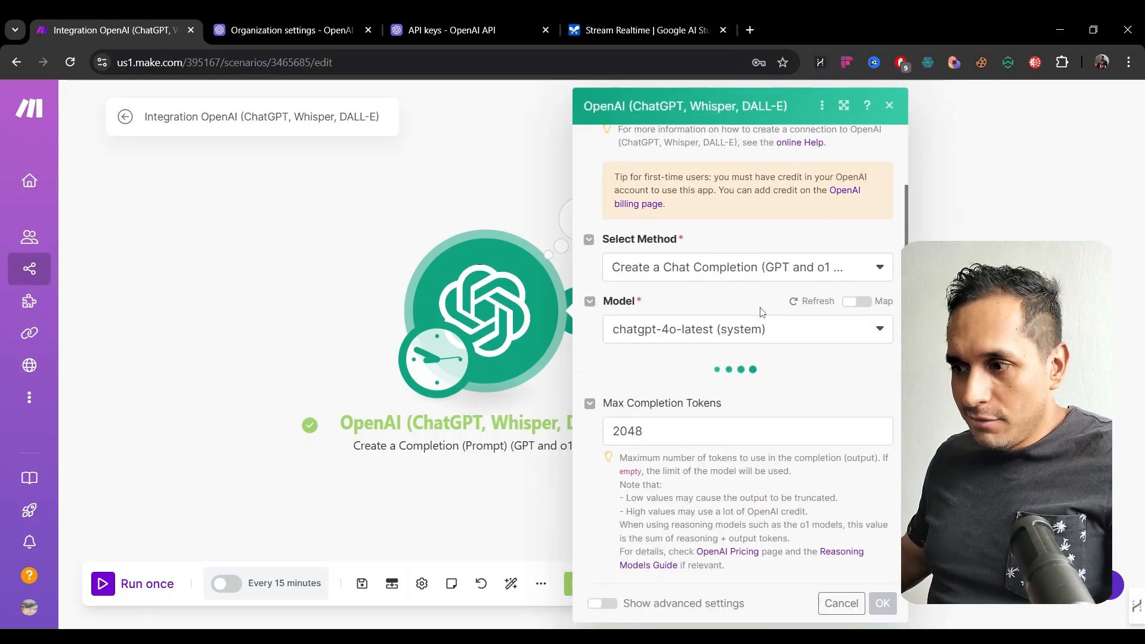
scroll(759, 310, "down", 5)
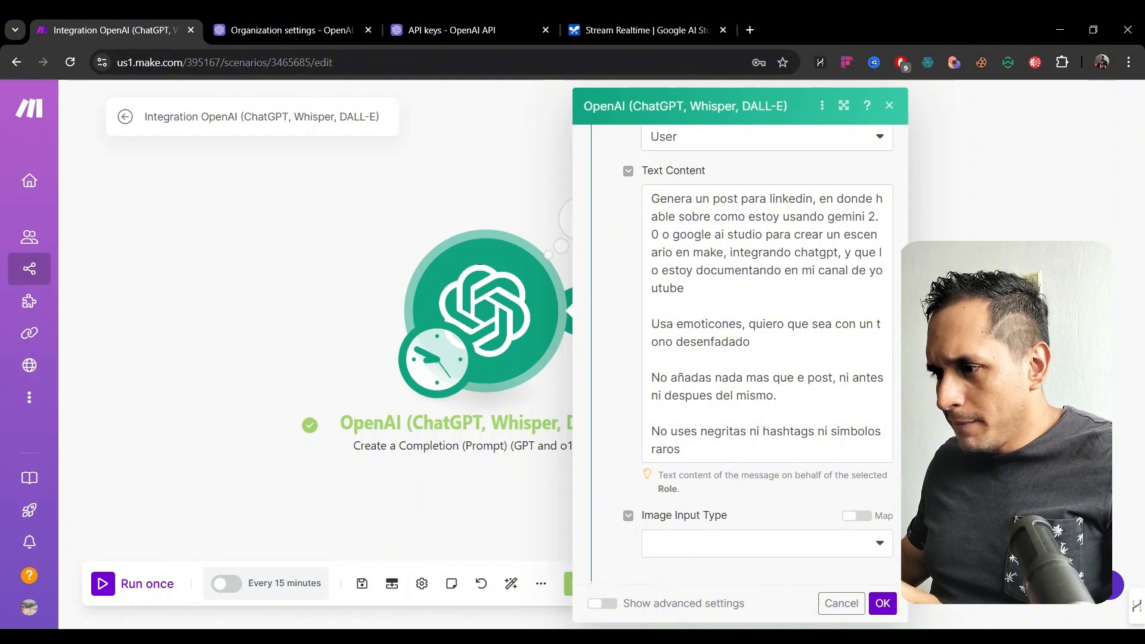
left_click(753, 342)
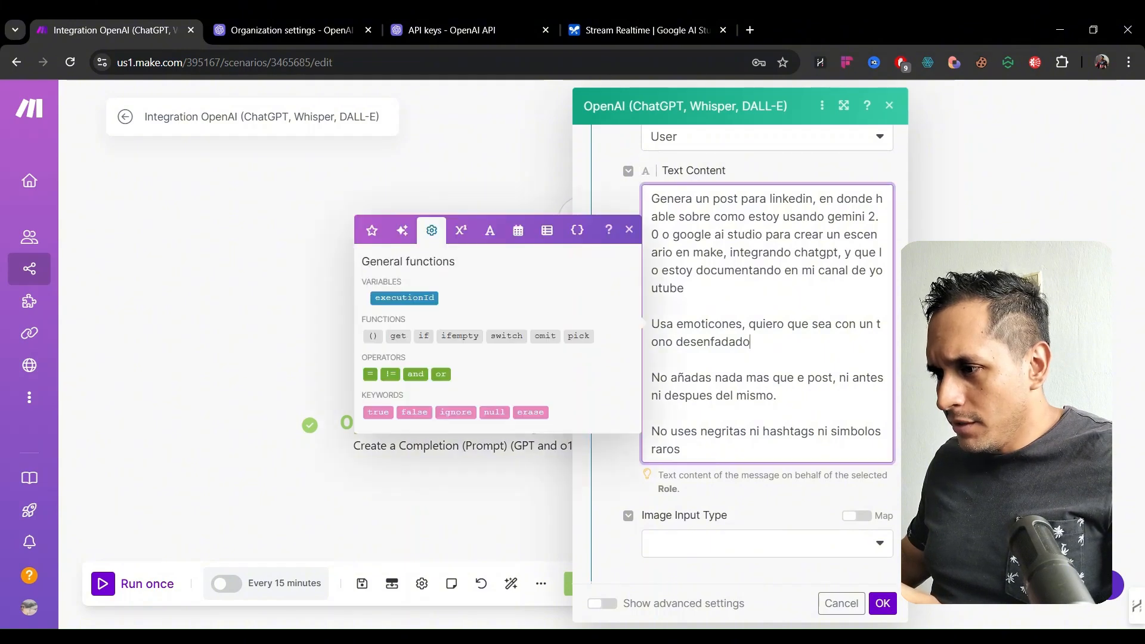
key("BackSpace")
key("BackSpace")
key("BackSpace")
key("BackSpace")
key("BackSpace")
key("BackSpace")
key("BackSpace")
key("BackSpace")
key("BackSpace")
key("BackSpace")
key("BackSpace")
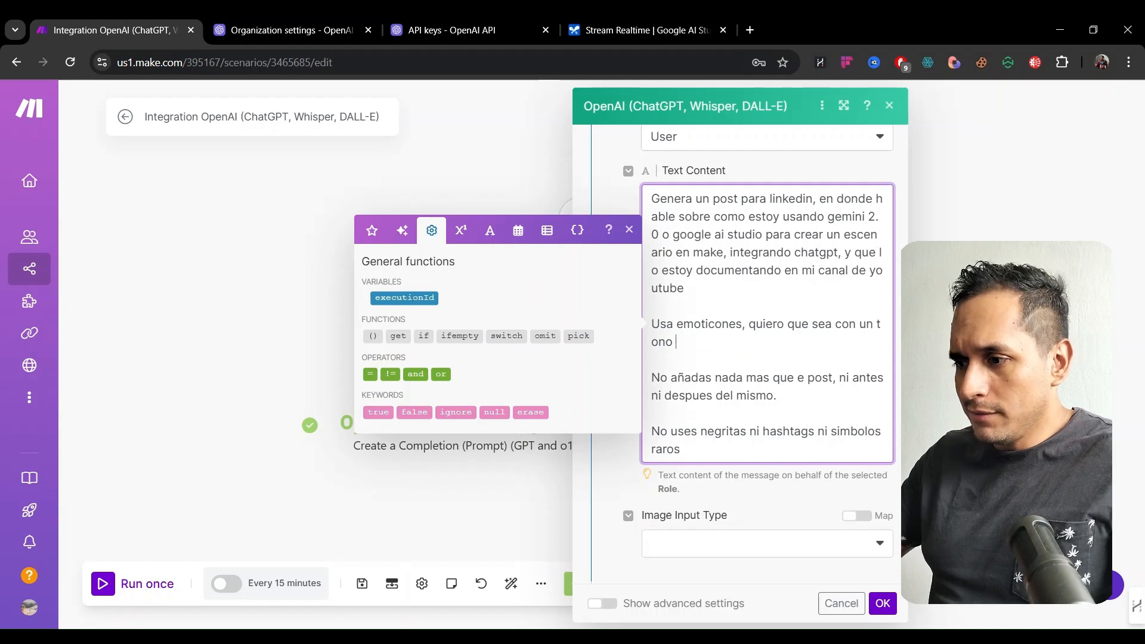
type("niforma")
key("BackSpace")
key("BackSpace")
key("BackSpace")
key("BackSpace")
key("BackSpace")
key("BackSpace")
key("BackSpace")
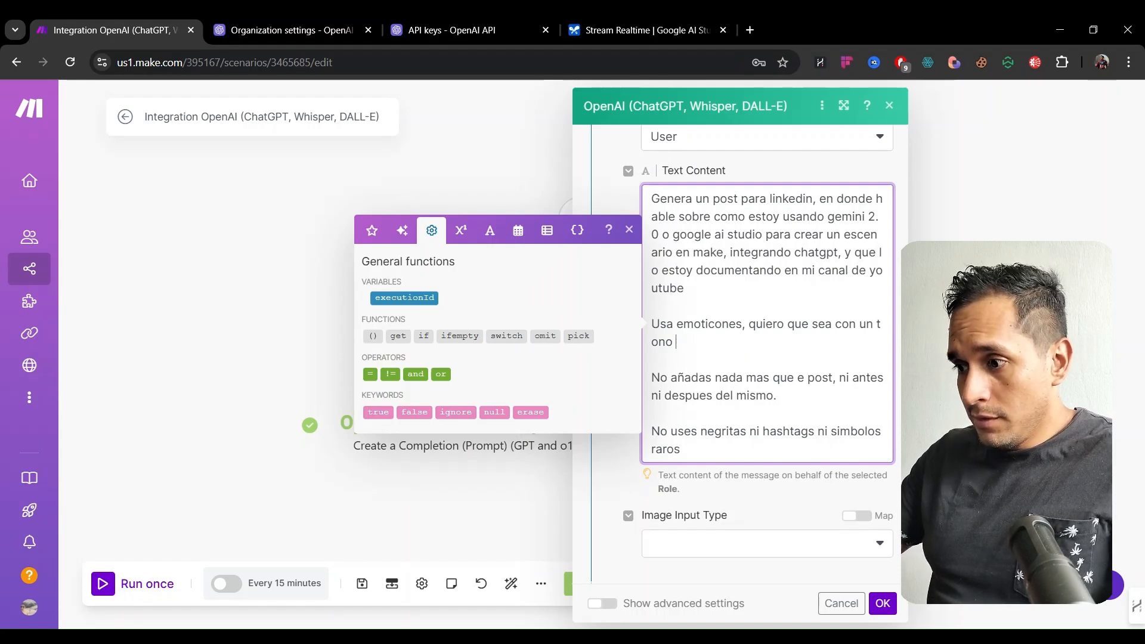
type("informal")
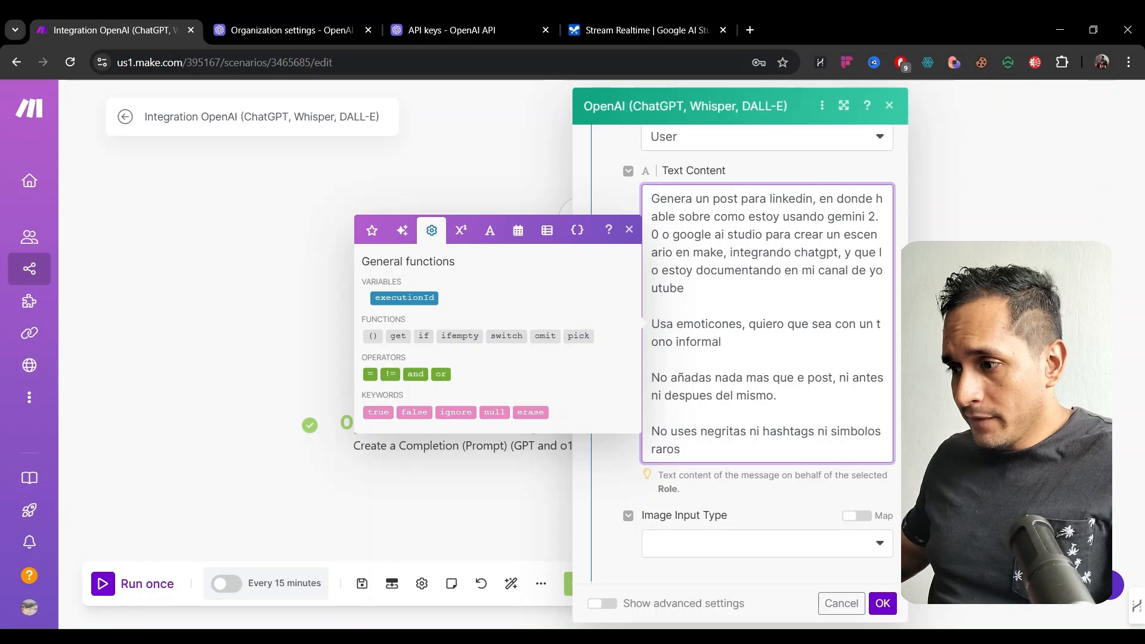
left_click(882, 603)
Run the scenario again with the informal tone, review the generated post in the output, and close the results
left_click(102, 583)
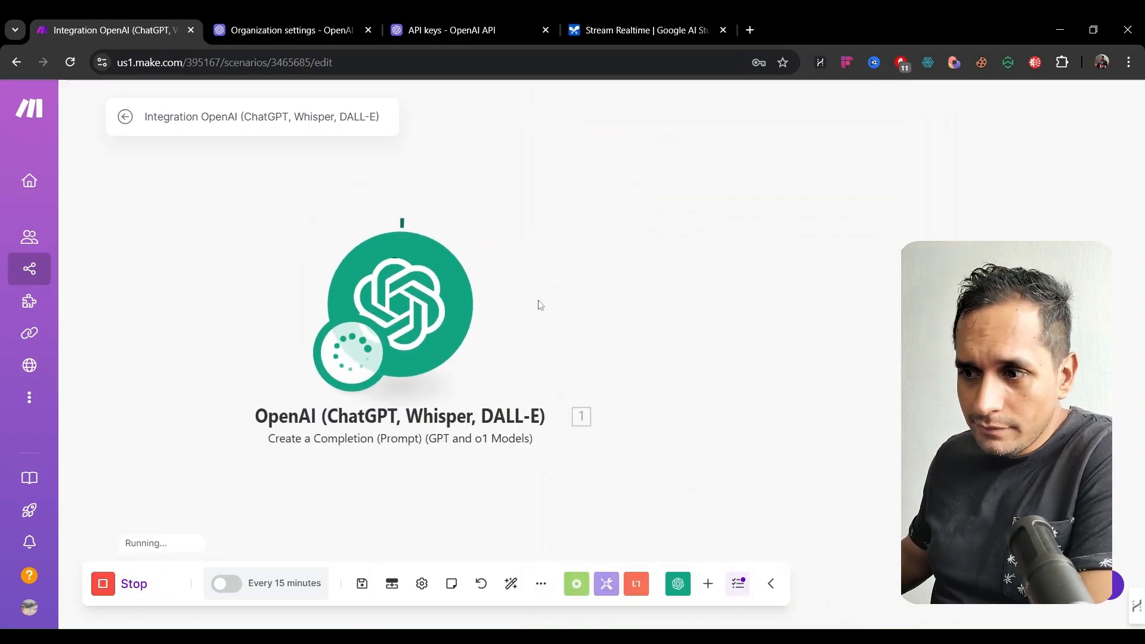
scroll(737, 371, "down", 5)
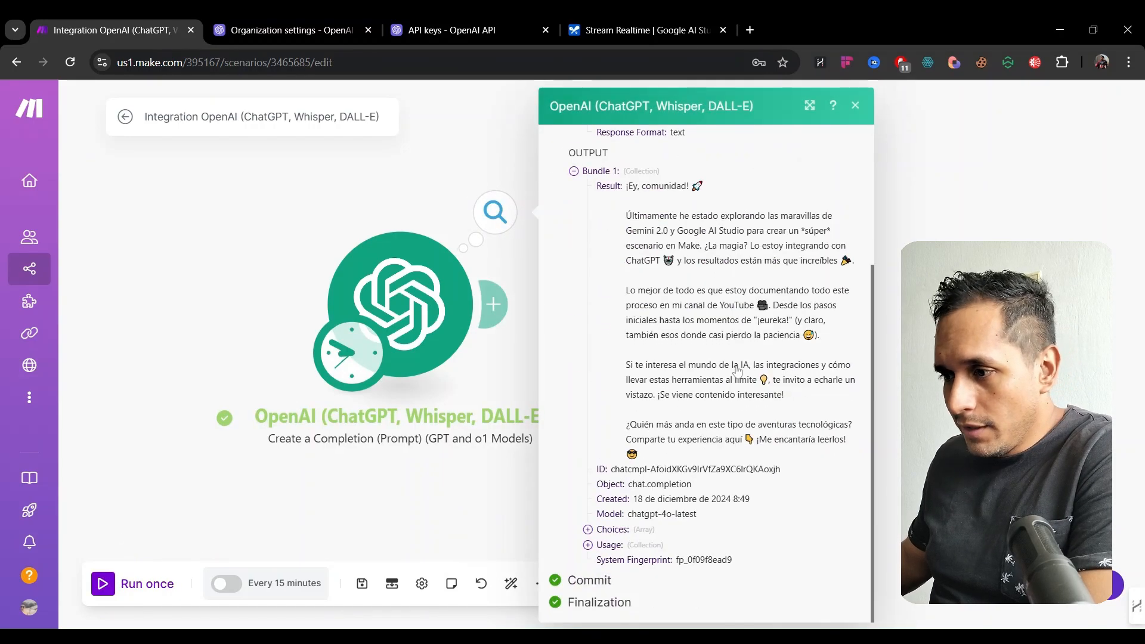
left_click_drag(638, 216, 664, 215)
left_click(664, 216)
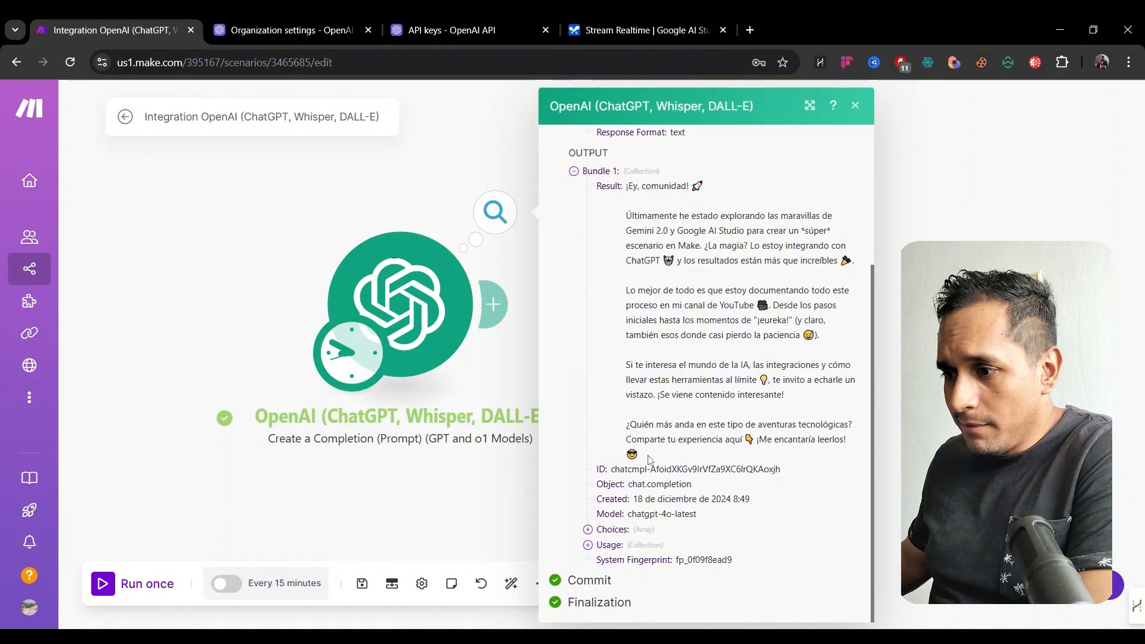
left_click(477, 158)
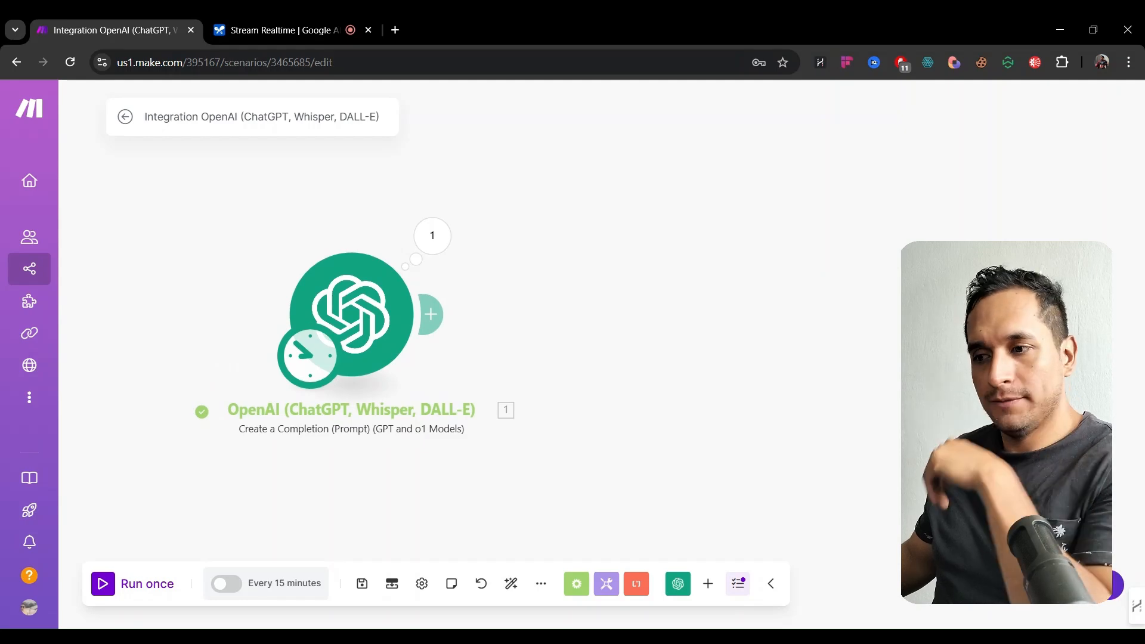
Start adding a module after OpenAI, search the apps for "link", and choose LinkedIn to show its available modules
left_click(436, 316)
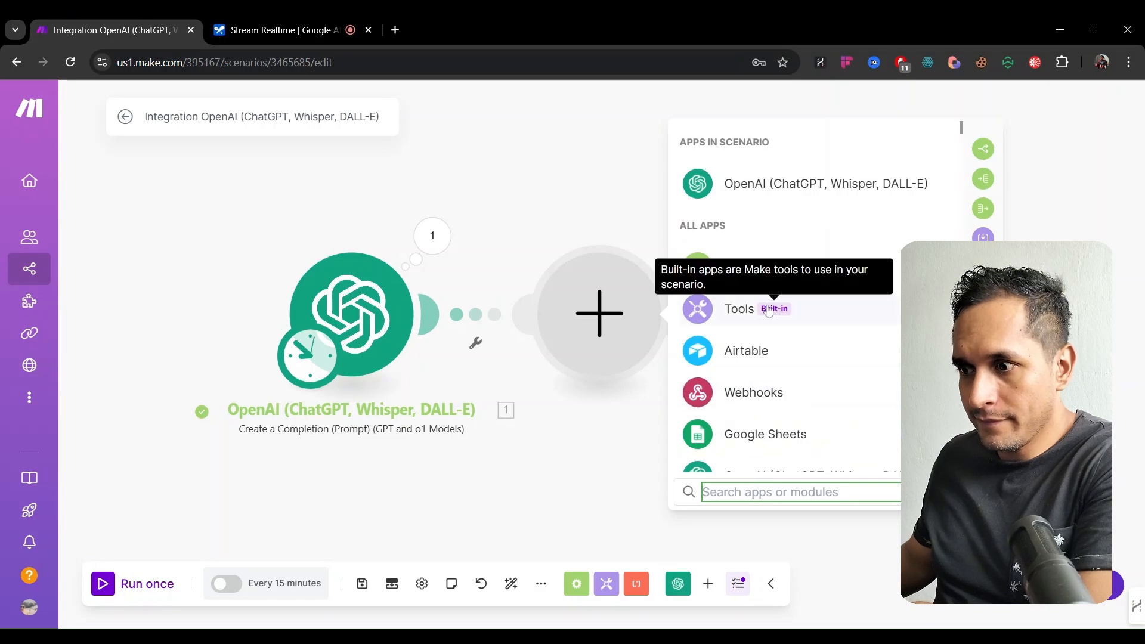
scroll(772, 313, "down", 3)
scroll(771, 313, "down", 6)
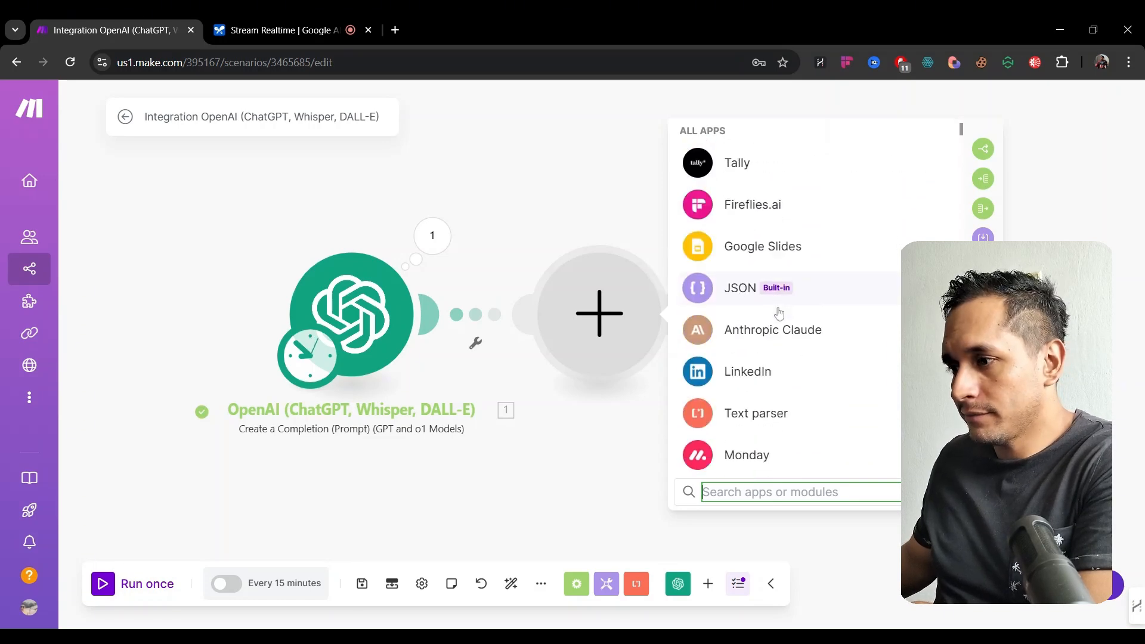
scroll(779, 314, "up", 1)
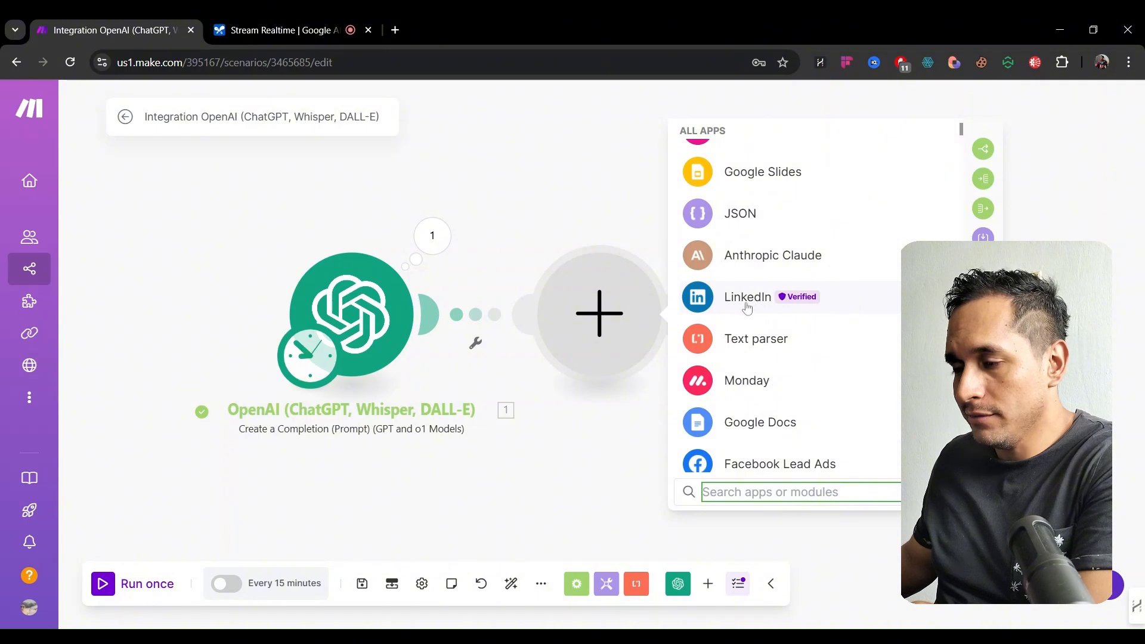
type("link")
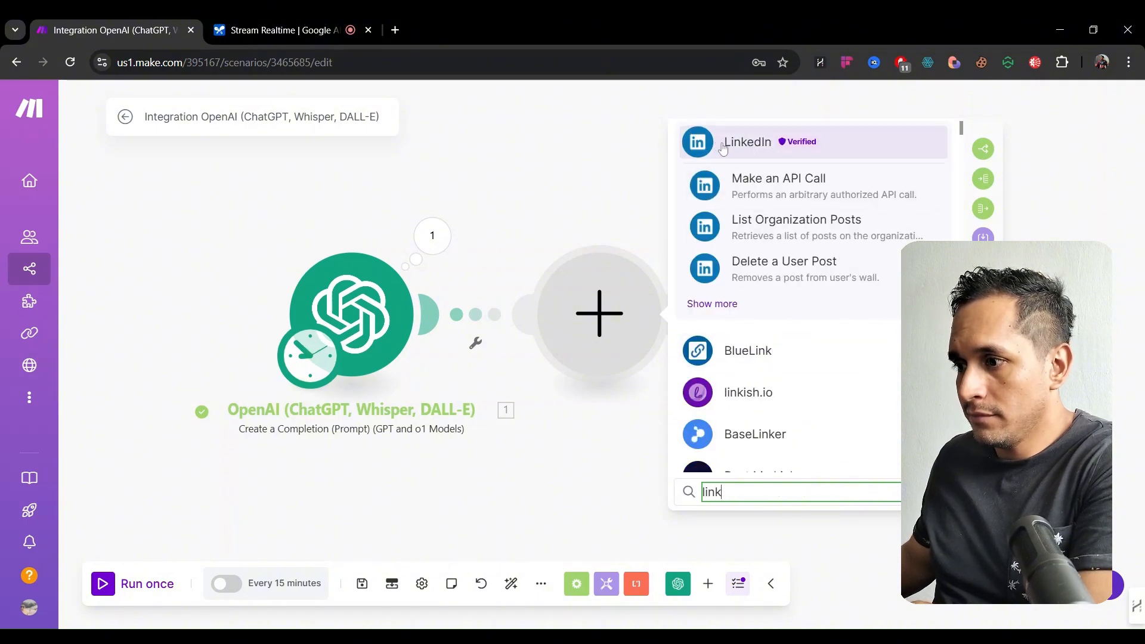
left_click(734, 150)
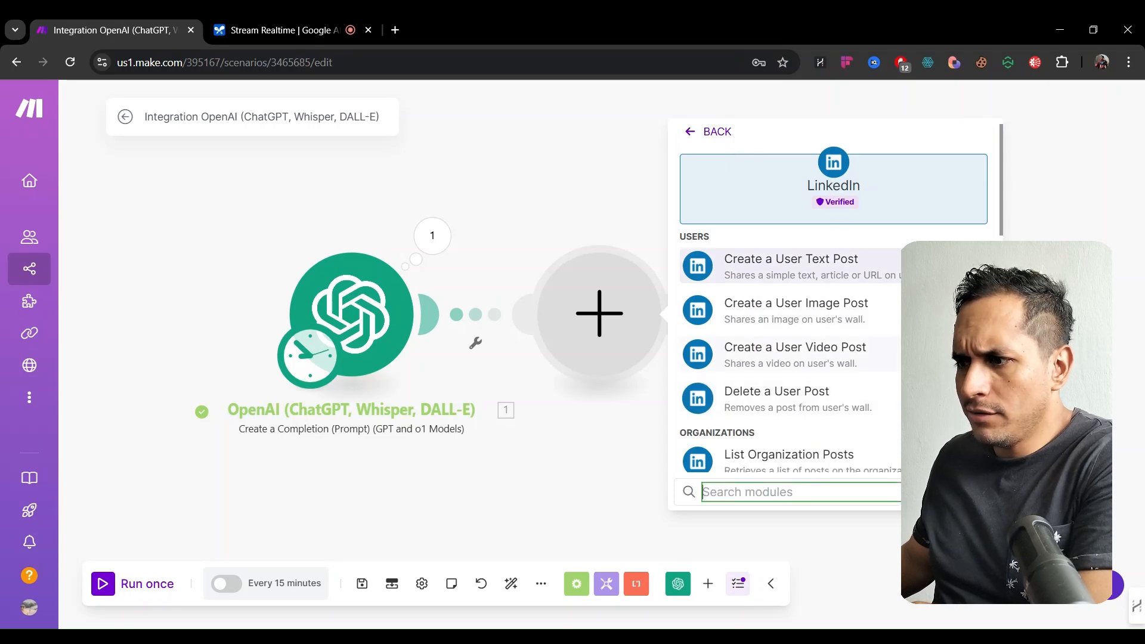
Add LinkedIn's "Create a User Text Post" module after the OpenAI module
scroll(876, 263, "down", 1)
scroll(875, 264, "up", 1)
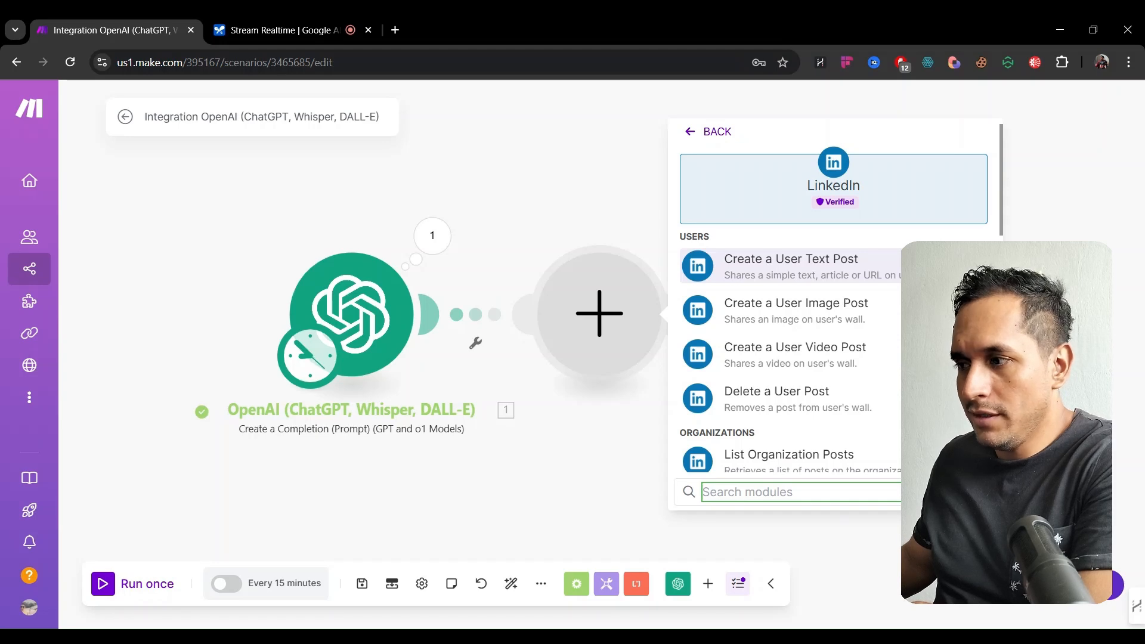
left_click(853, 272)
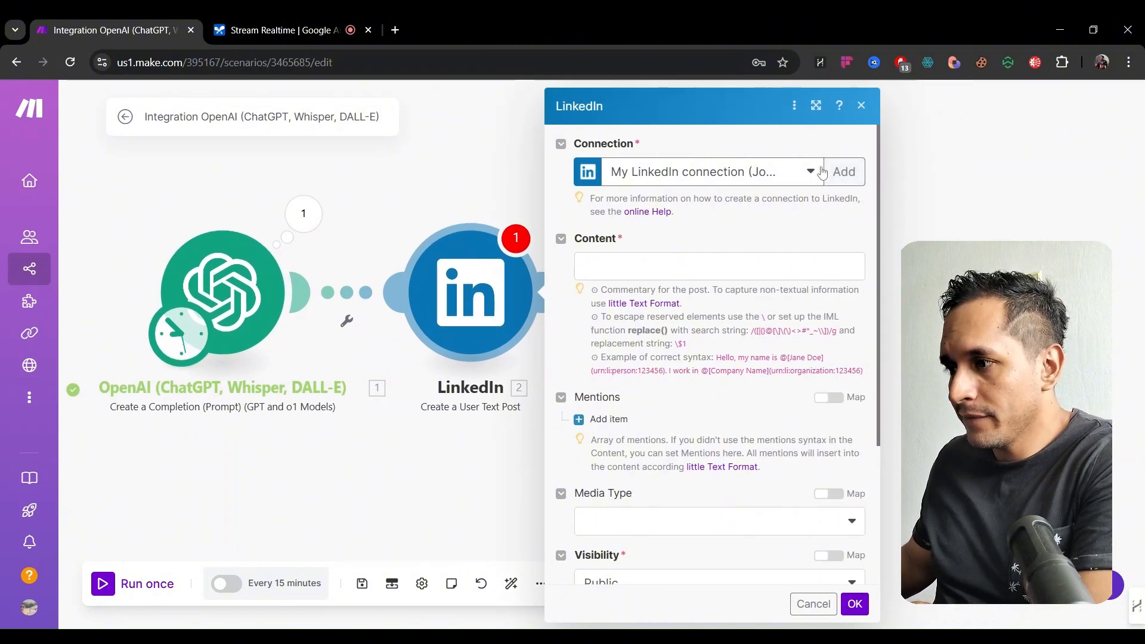
Try to create a LinkedIn-type connection named "prueba youtube" for the new module, then leave the authorization
left_click(844, 172)
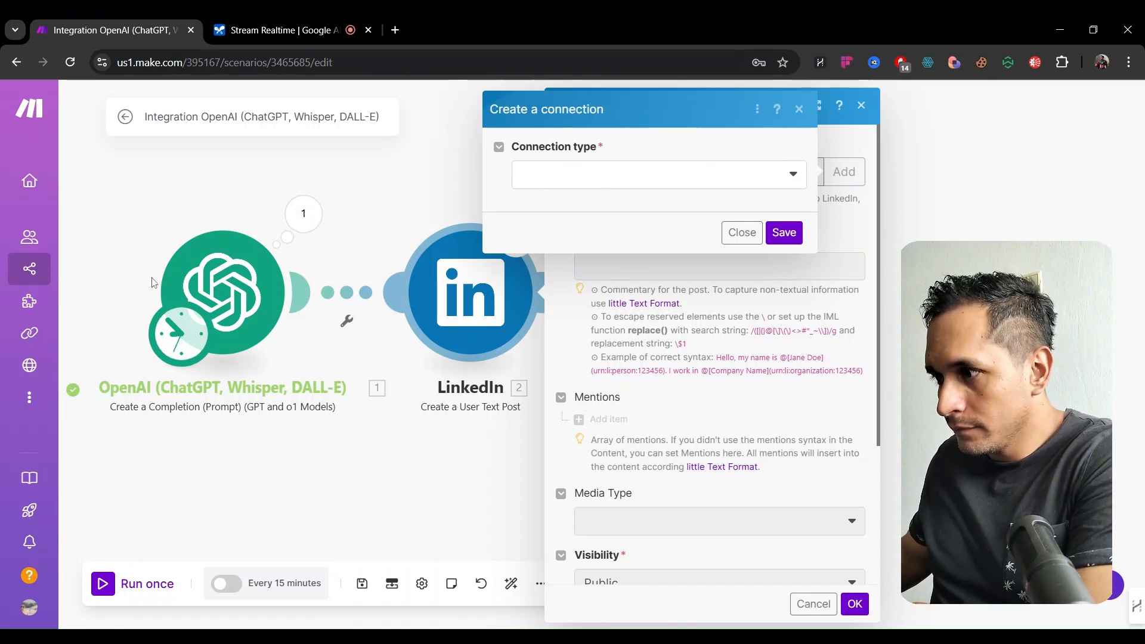
left_click(577, 174)
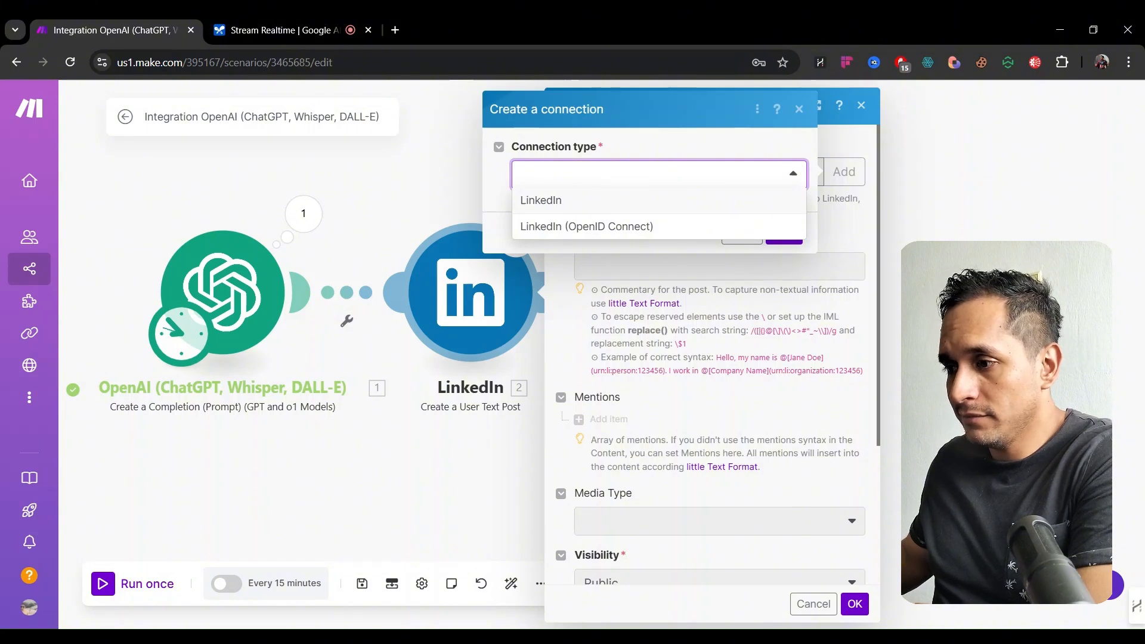
left_click(597, 199)
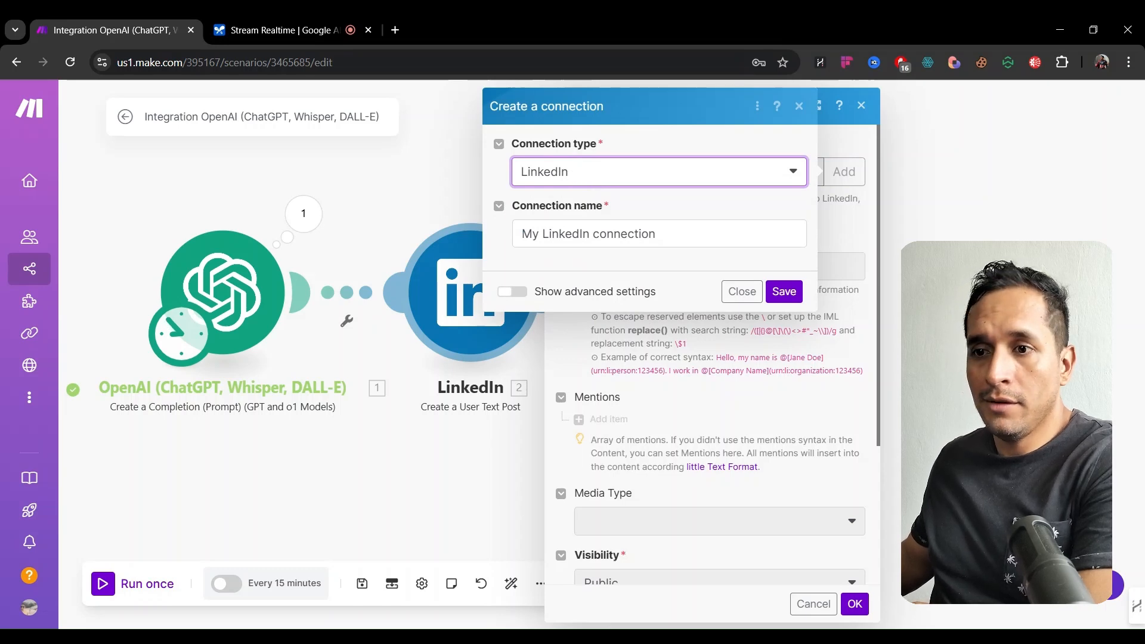
key("Tab")
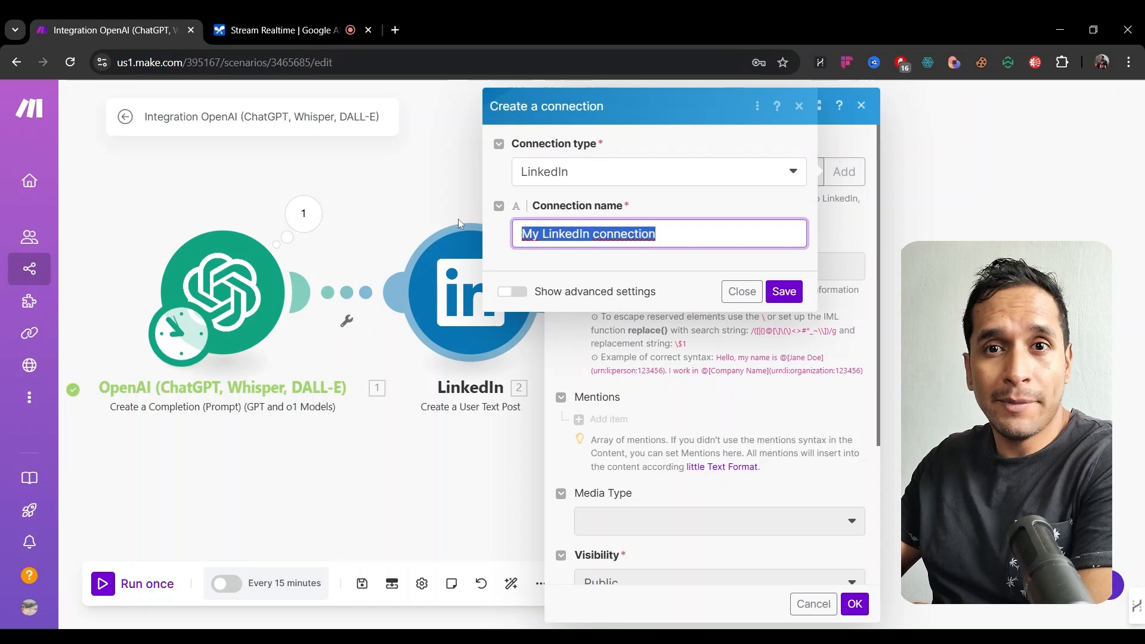
type("prueba youtube")
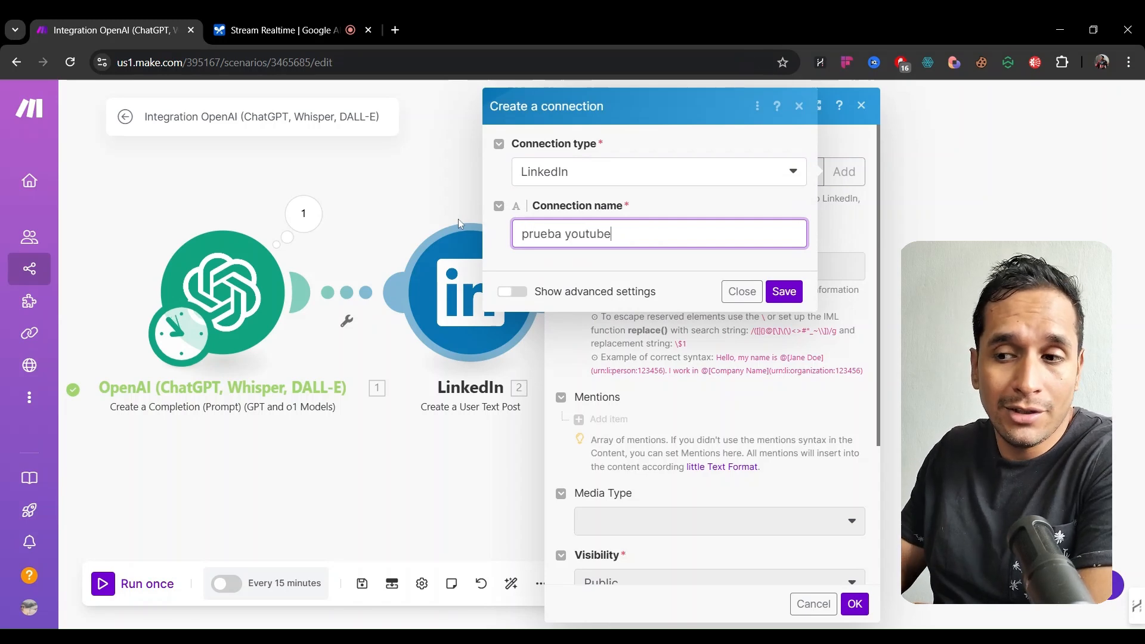
left_click(792, 298)
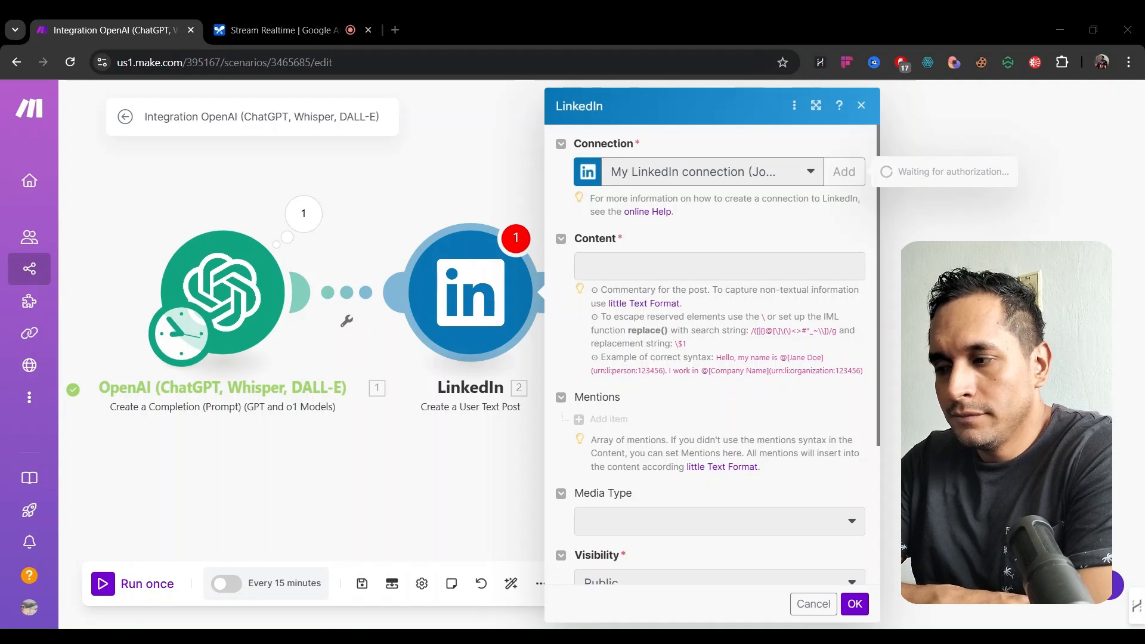
left_click(991, 156)
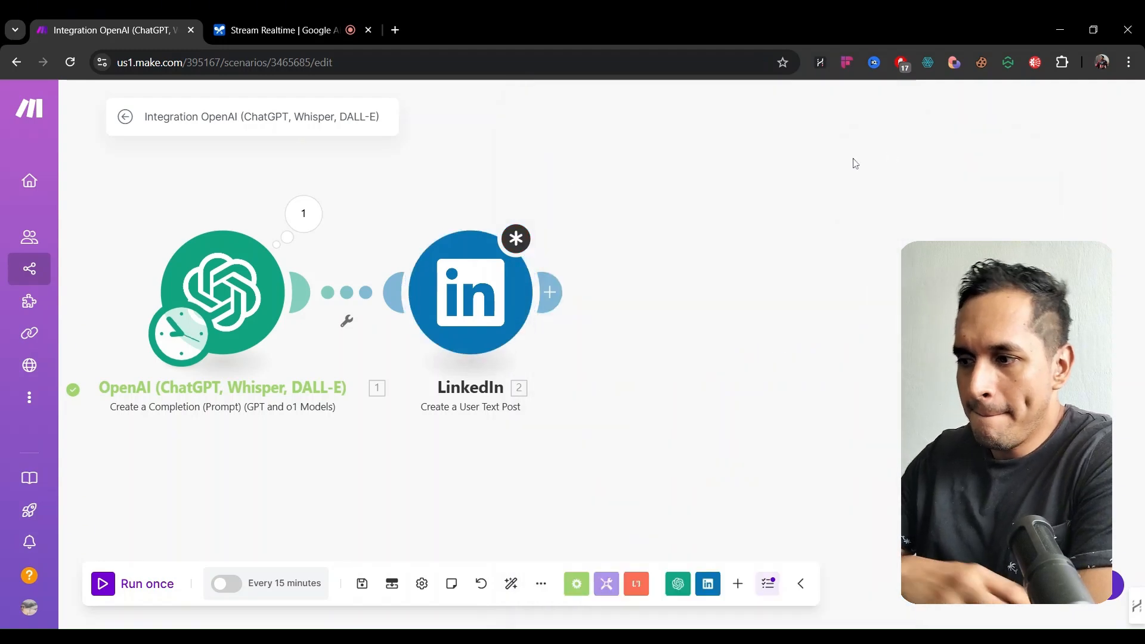
Open the LinkedIn module's settings and review its mapped content, mentions, media type, visibility, feed distribution and reshare options
left_click(512, 269)
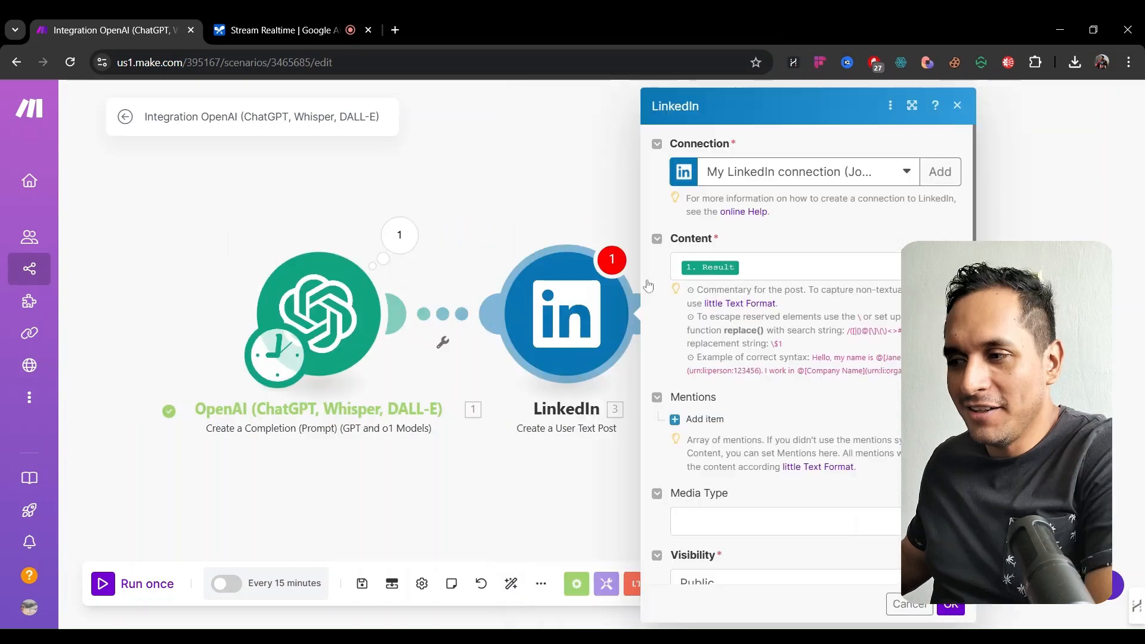
scroll(778, 250, "down", 5)
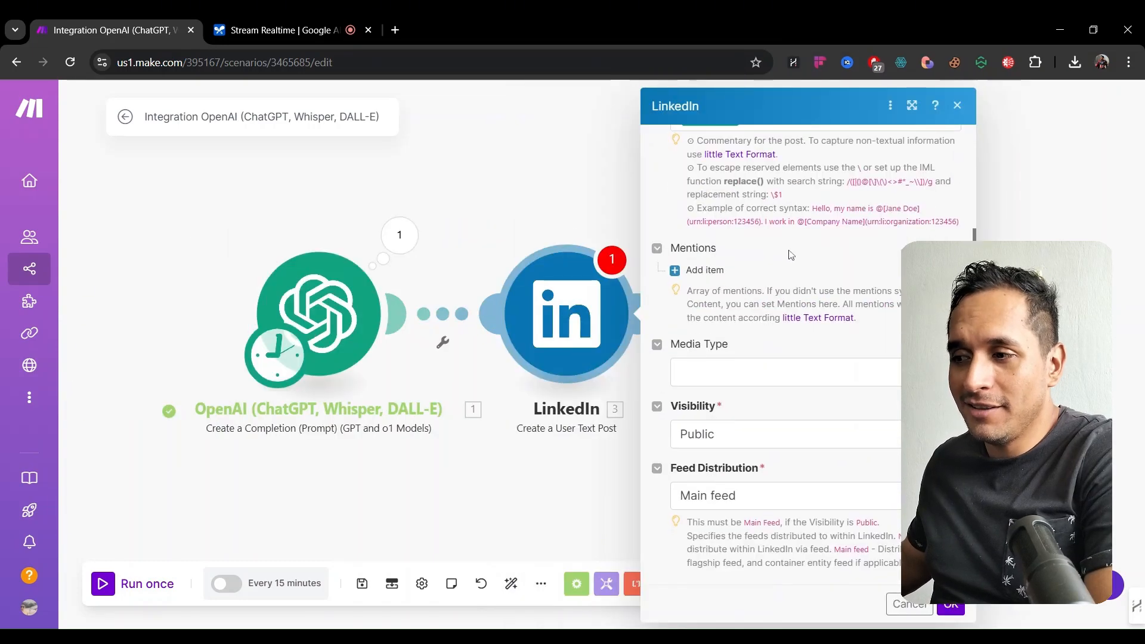
scroll(799, 260, "down", 2)
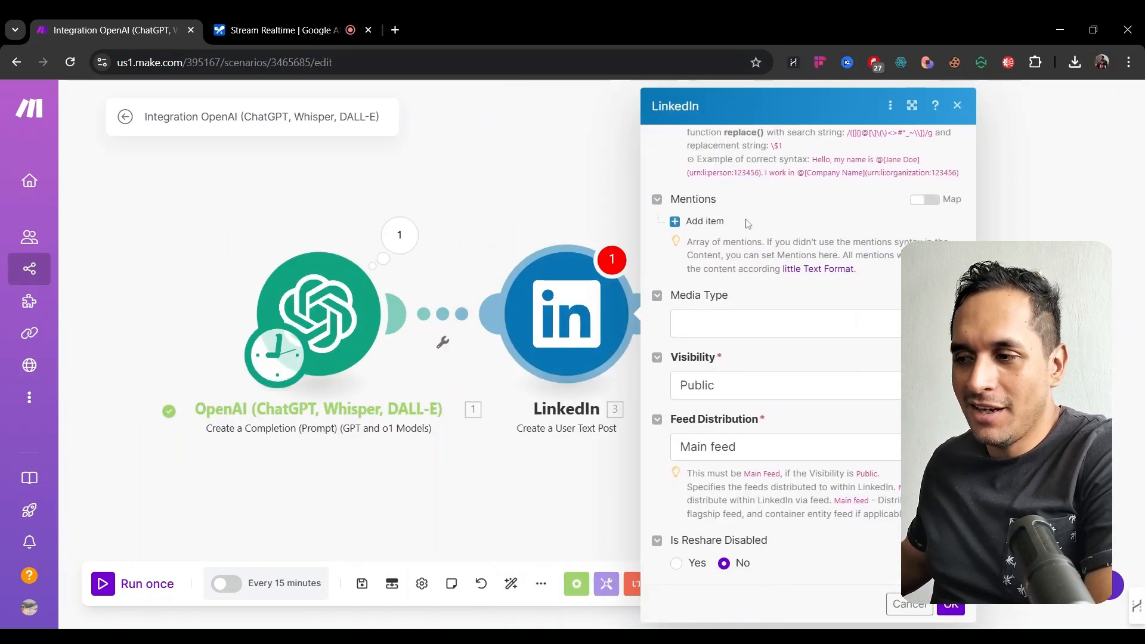
scroll(759, 428, "up", 2)
scroll(695, 300, "down", 2)
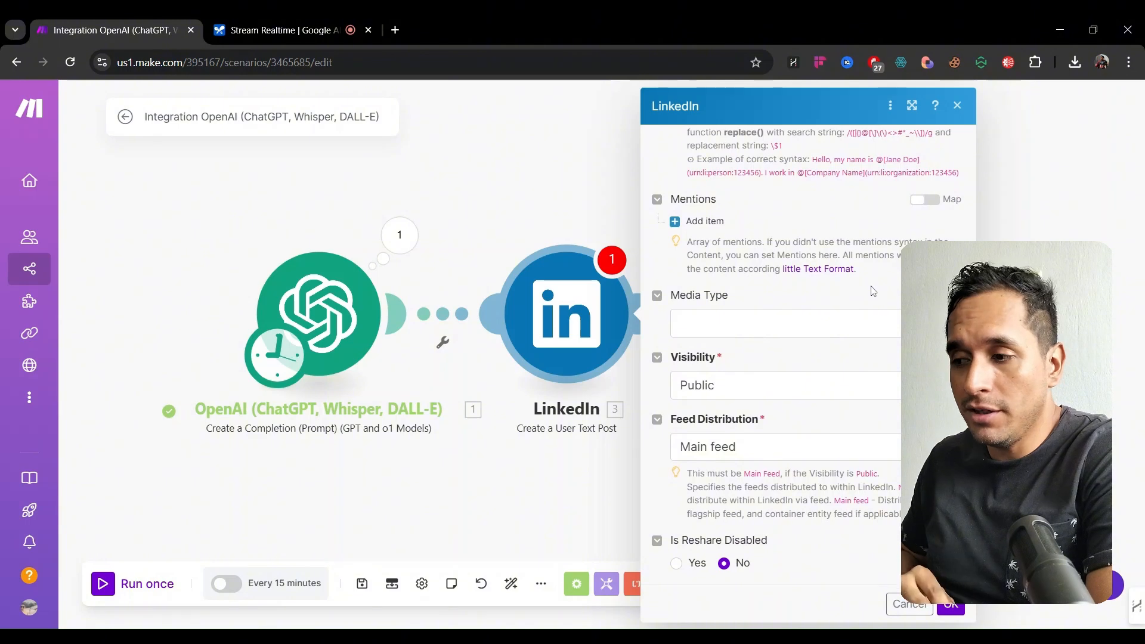
scroll(872, 291, "up", 8)
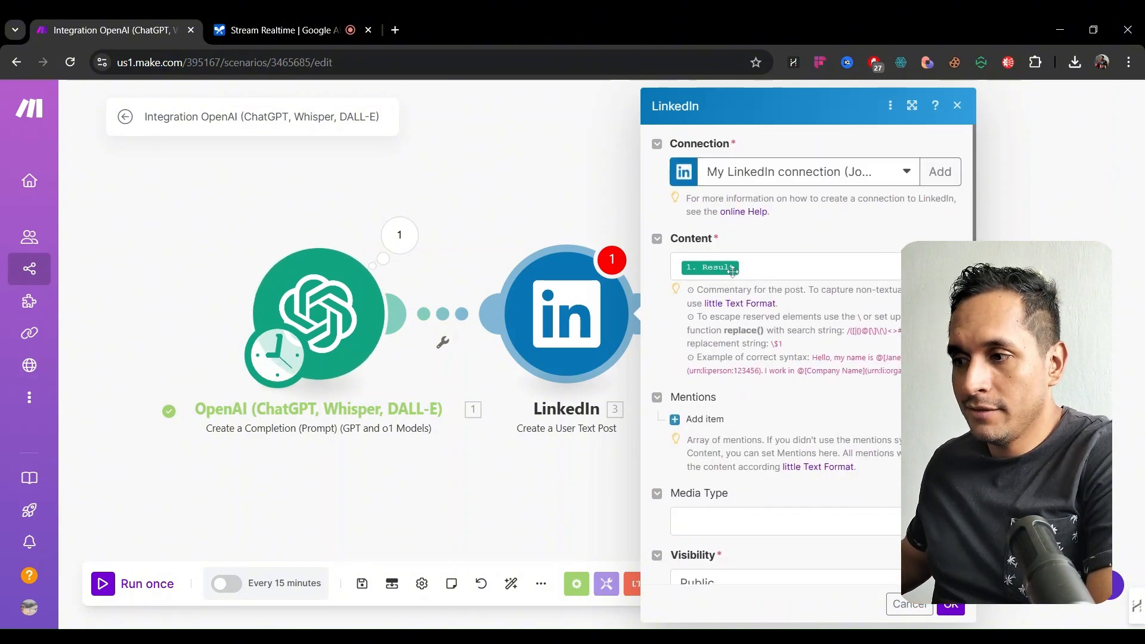
scroll(808, 358, "down", 6)
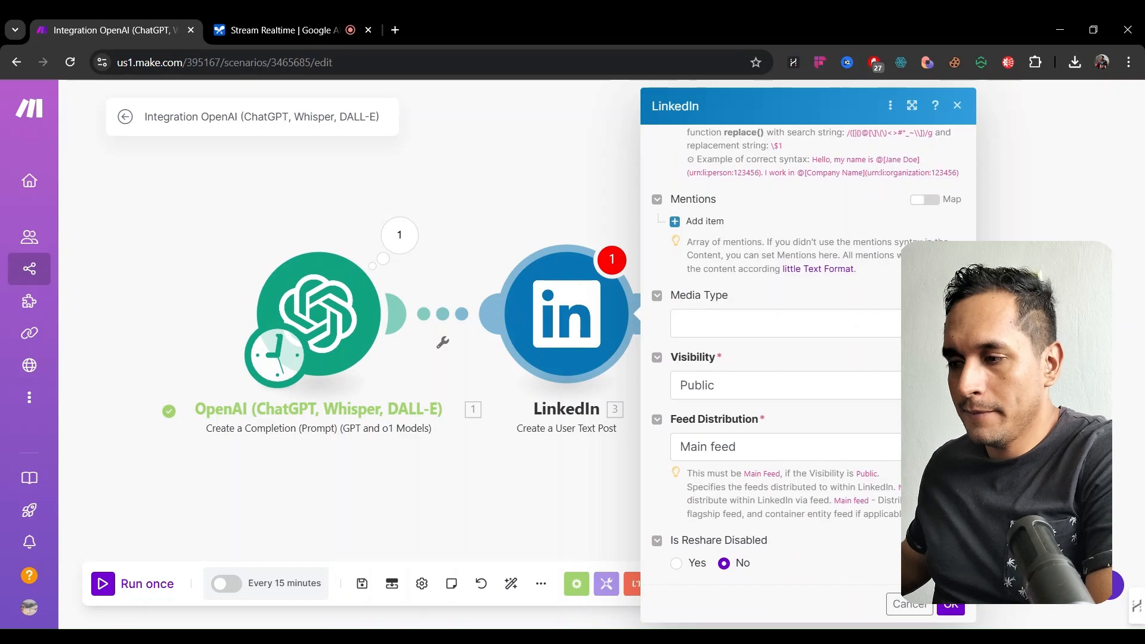
scroll(793, 284, "up", 4)
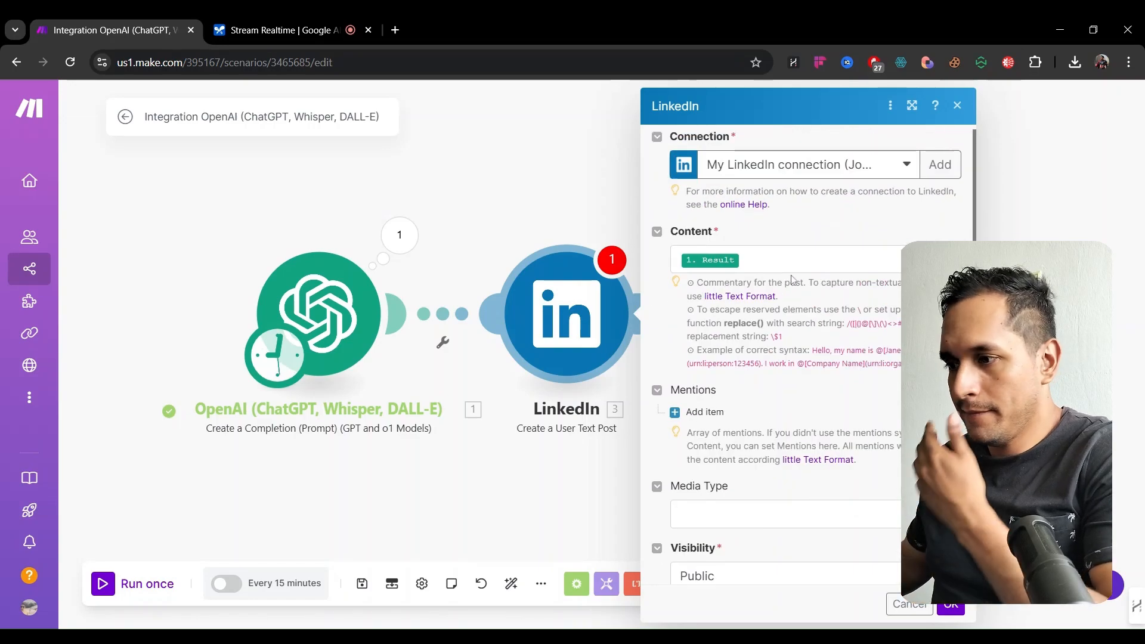
scroll(793, 284, "down", 3)
scroll(793, 284, "down", 1)
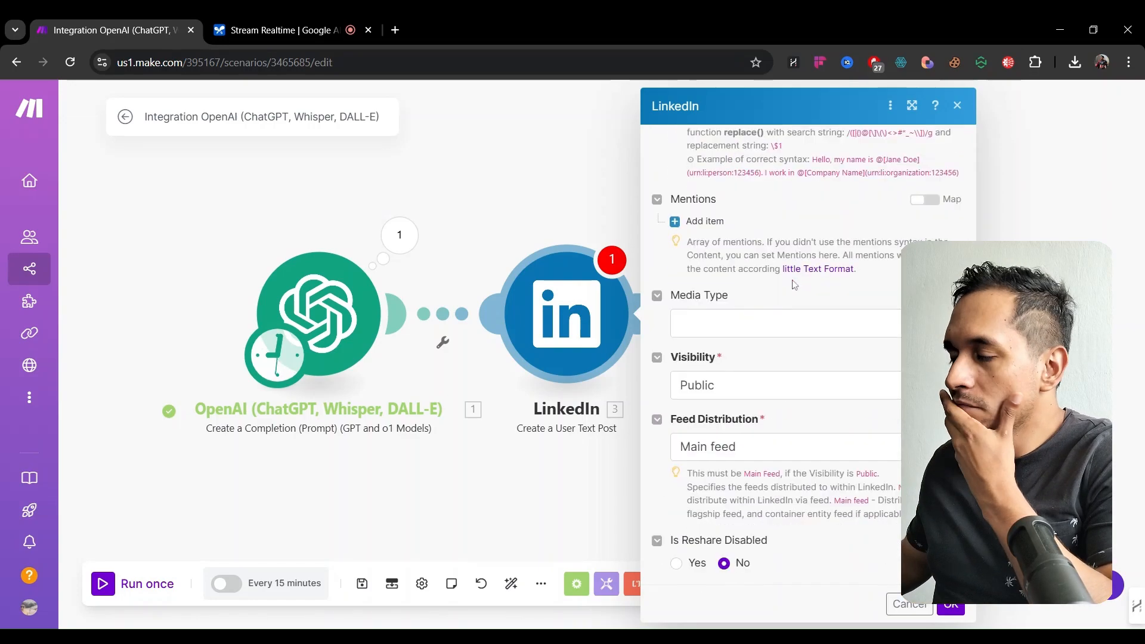
Check the Visibility choices, keep the post set to Public, and save the LinkedIn module's settings
left_click(818, 387)
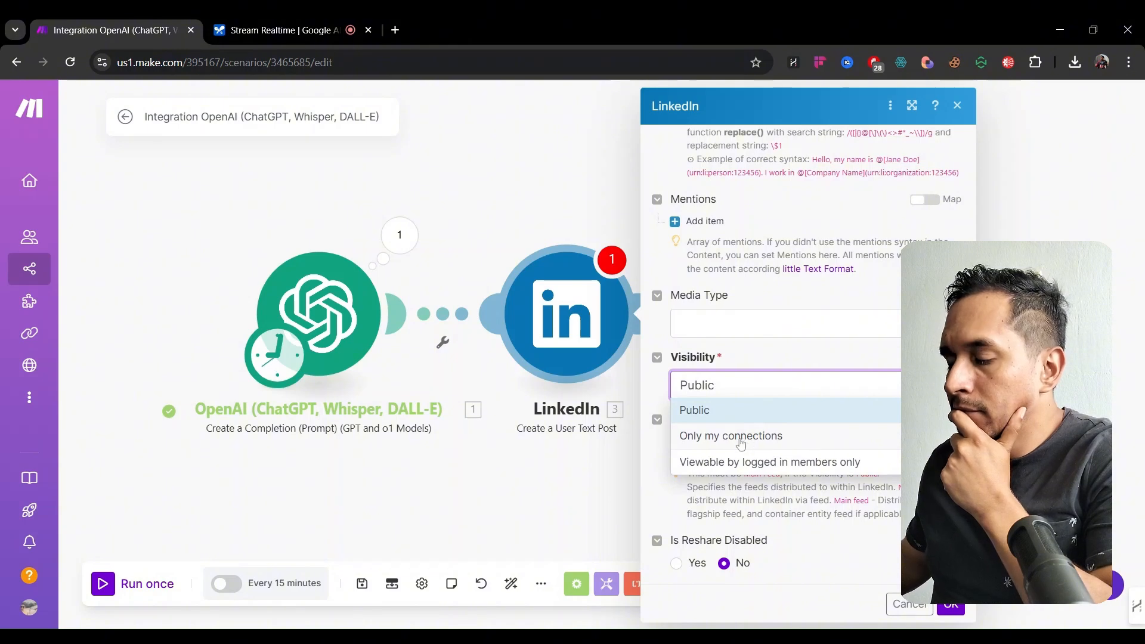
left_click(795, 351)
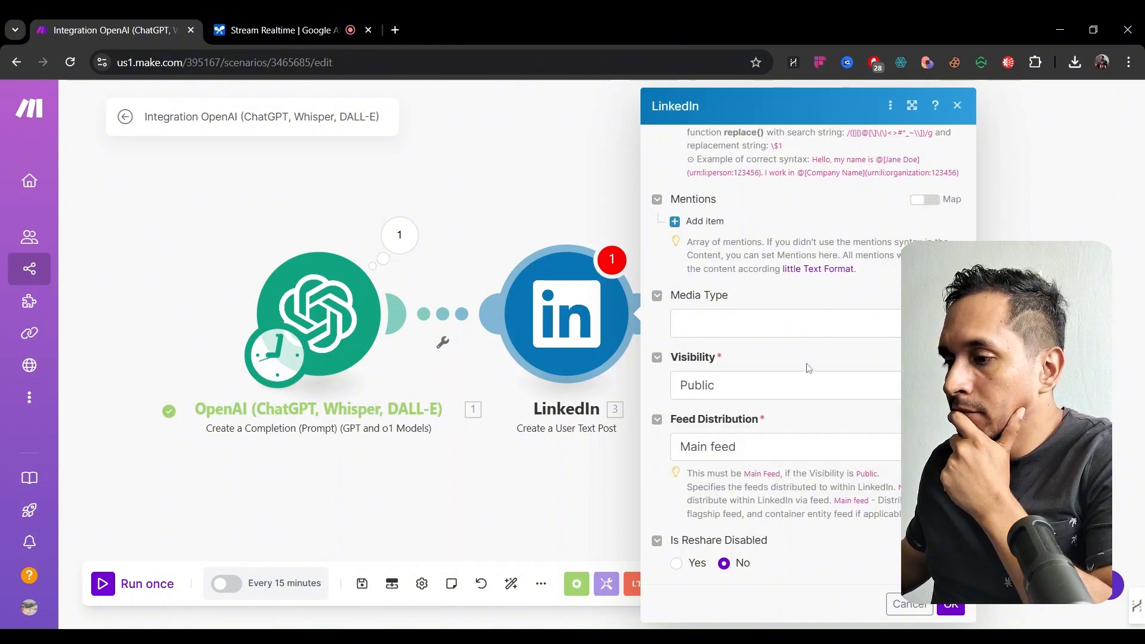
left_click(946, 605)
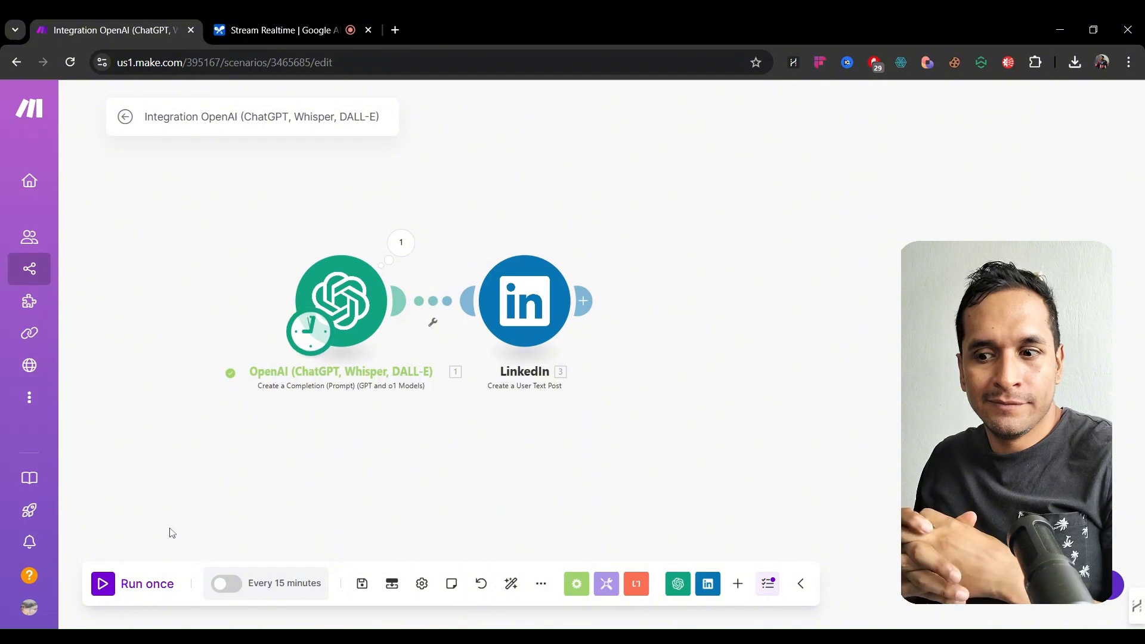
Run the scenario once, inspect the LinkedIn module's input and output bundles, and close the results
left_click(105, 584)
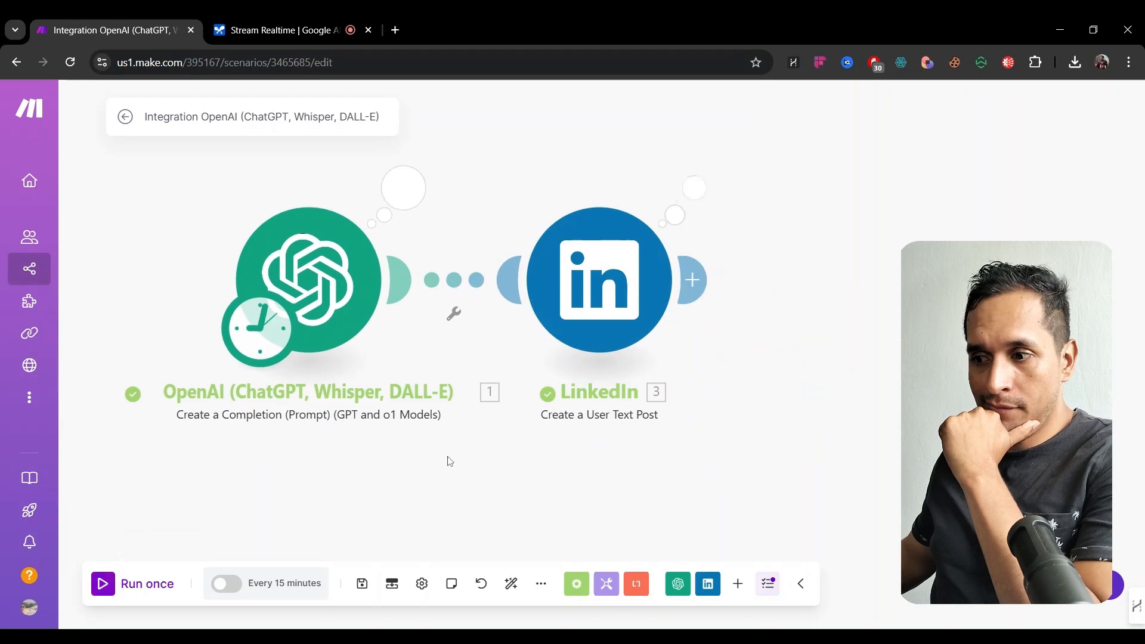
left_click(682, 200)
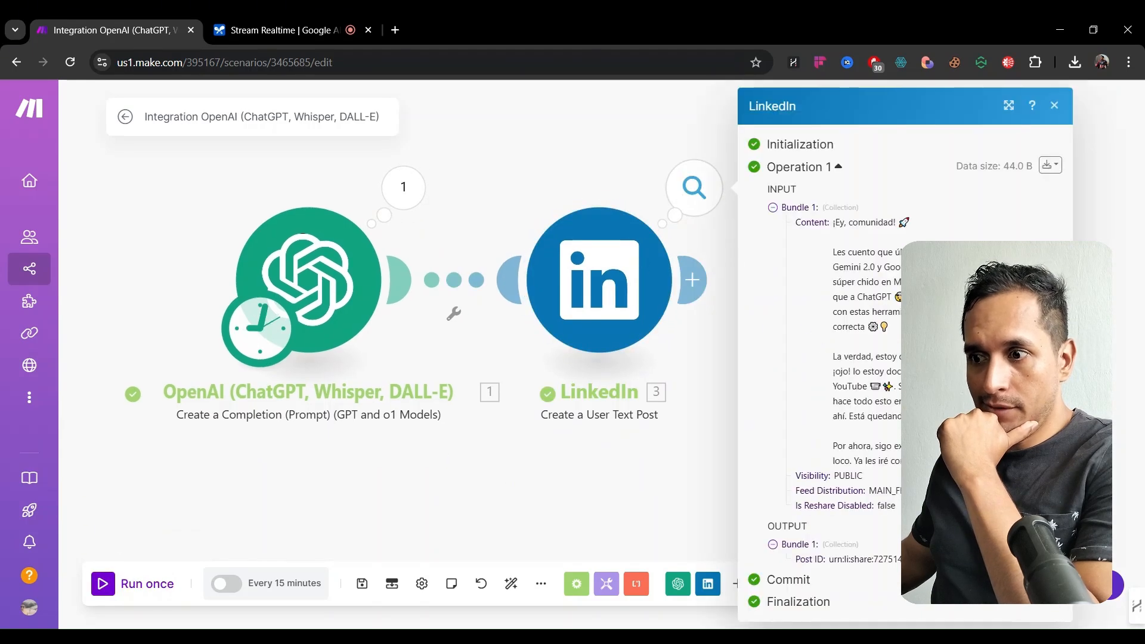
left_click(619, 479)
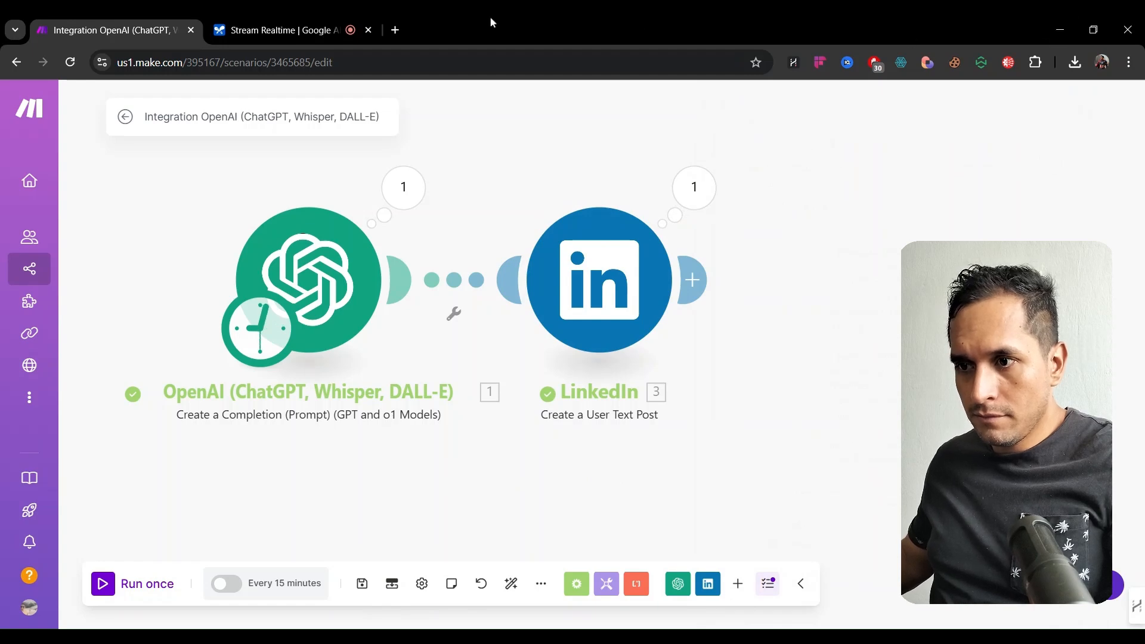
Open the published LinkedIn post from its copied URL in a new browser tab and read through its text
left_click(395, 29)
key("ctrl+v")
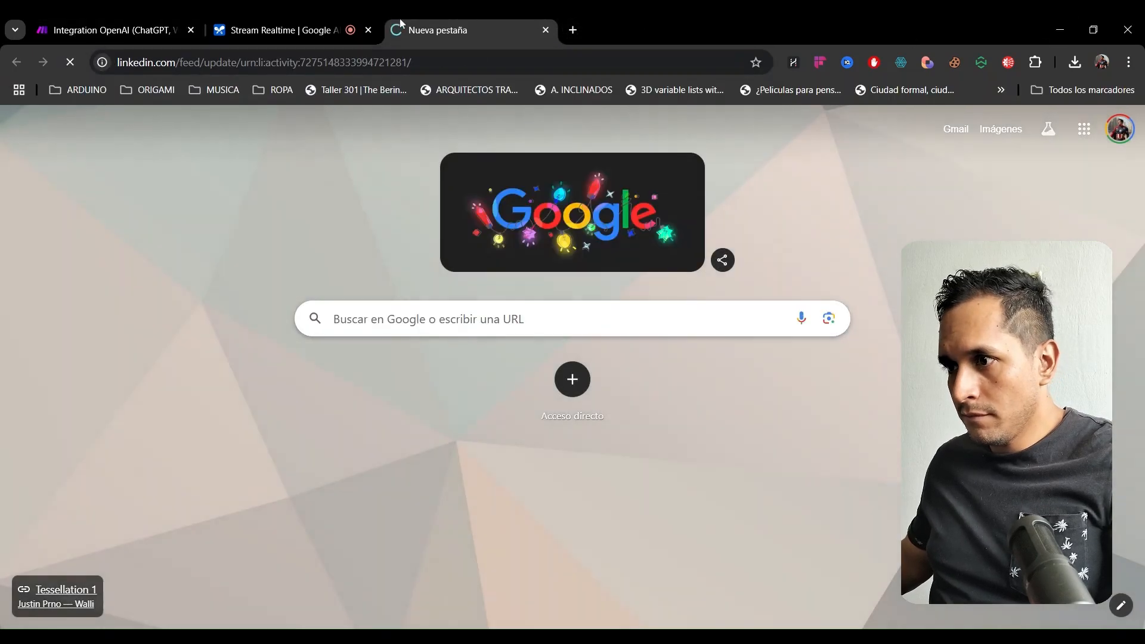
key("Return")
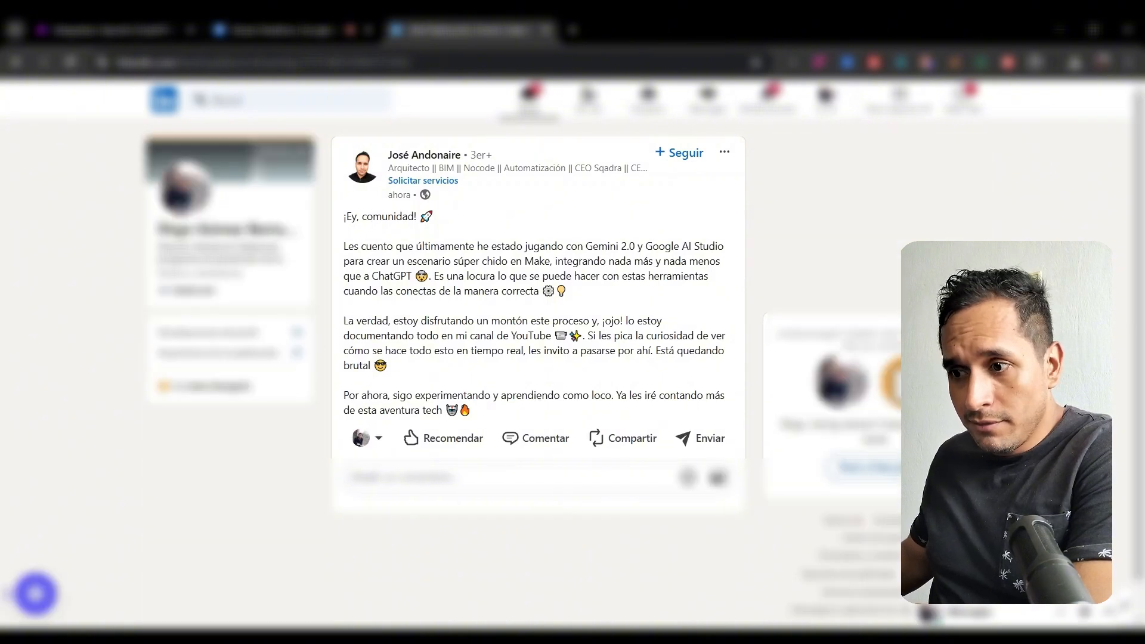
scroll(428, 260, "down", 1)
scroll(428, 261, "up", 1)
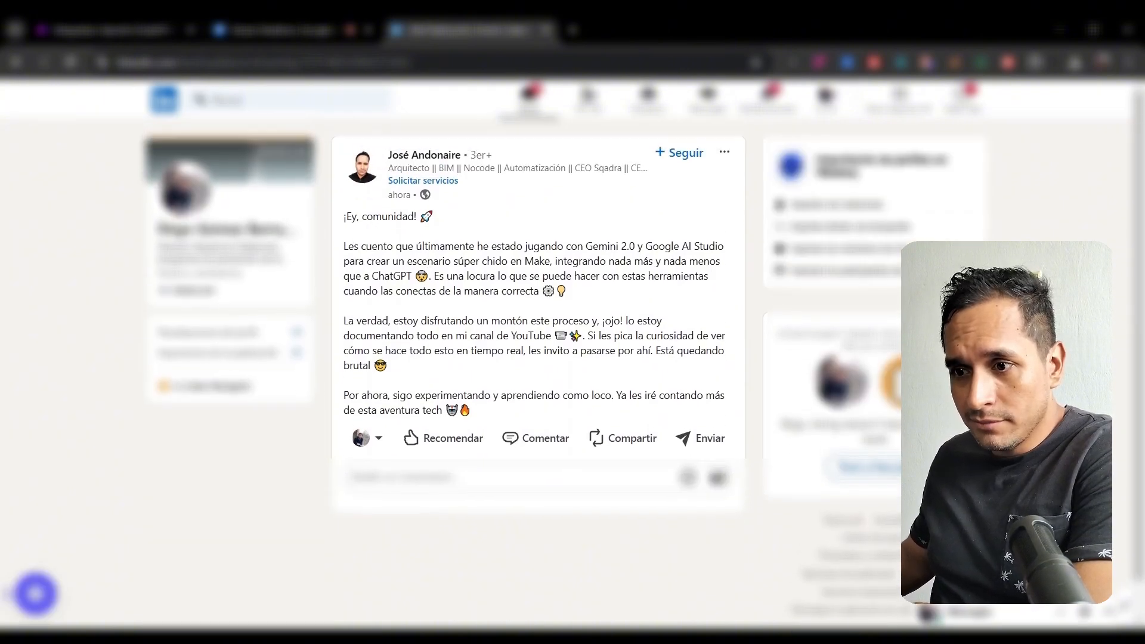
left_click_drag(354, 245, 557, 246)
left_click(557, 247)
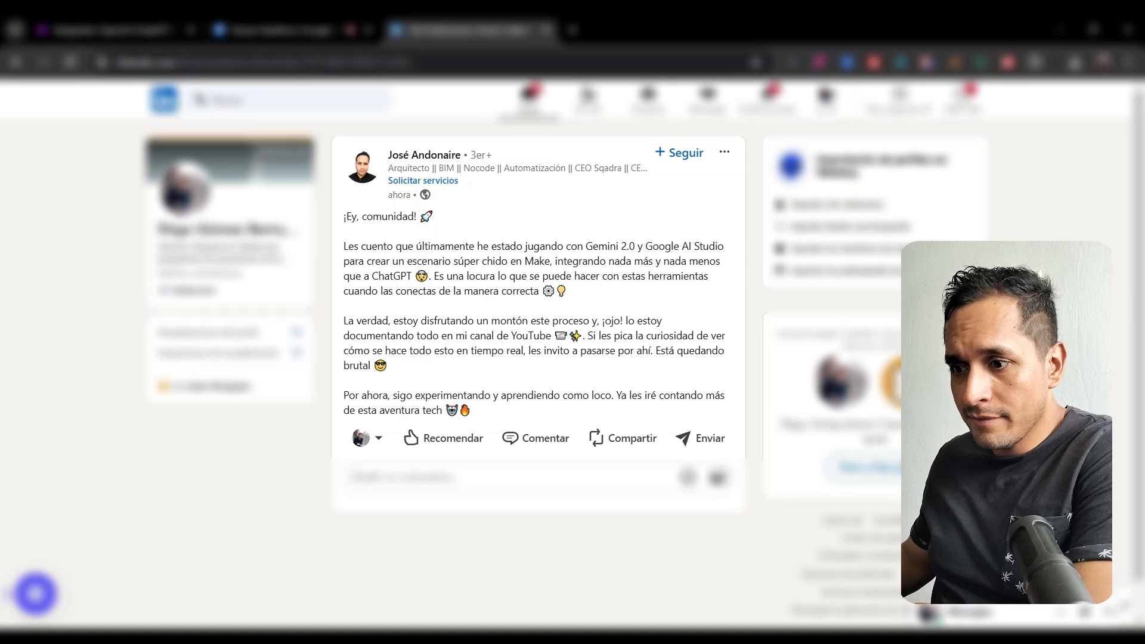
Return to the Make scenario and close the "Stream Realtime" Google AI Studio tab
left_click(136, 21)
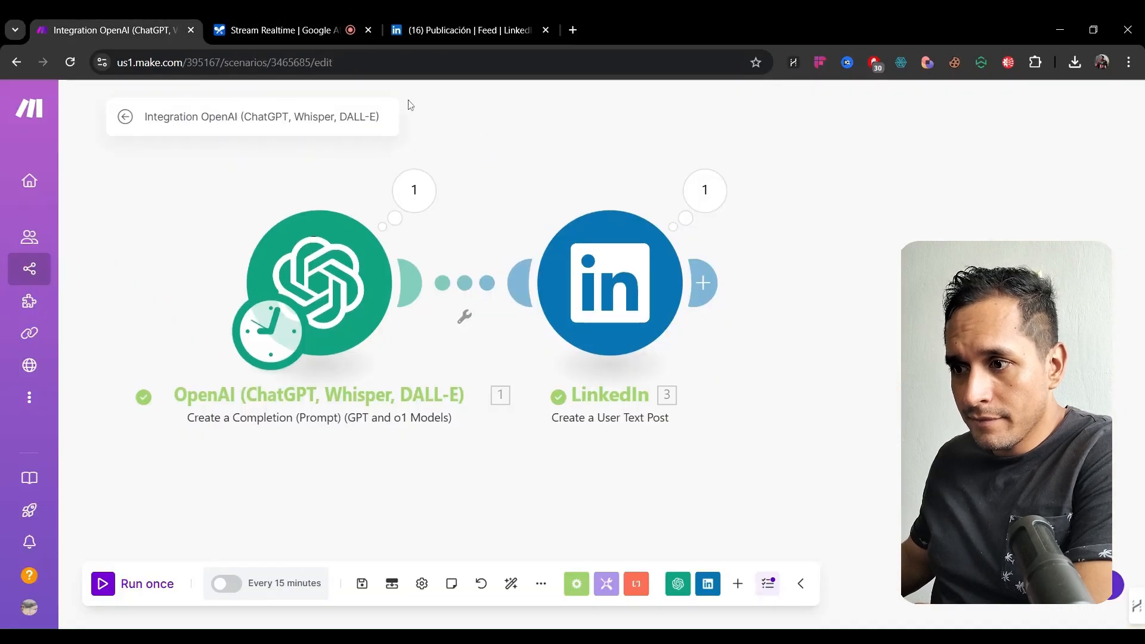
left_click(368, 30)
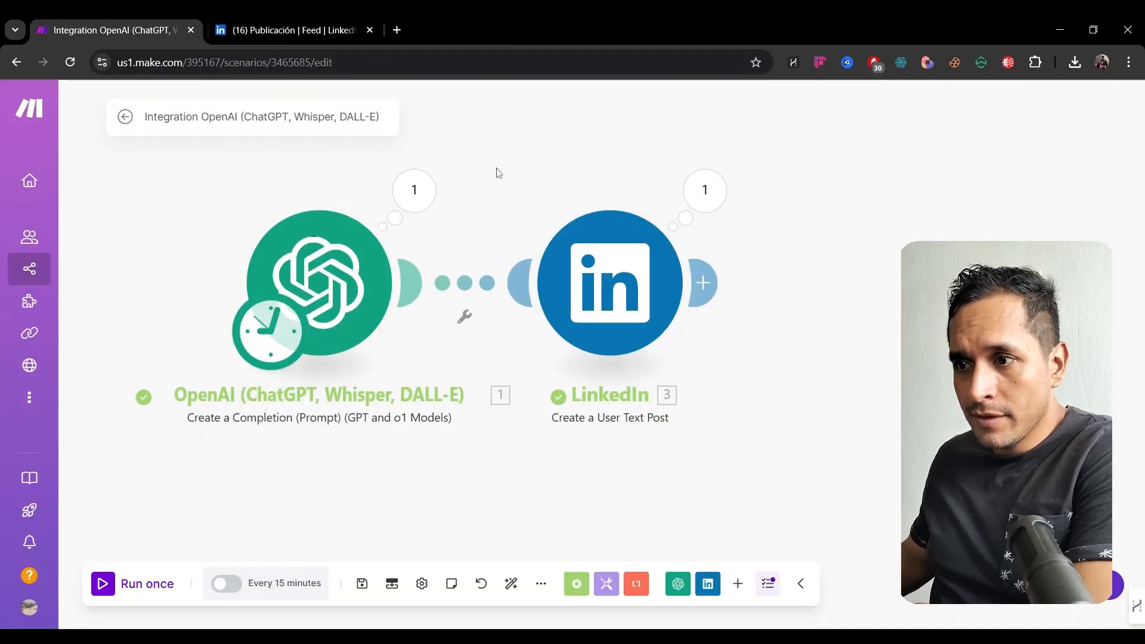